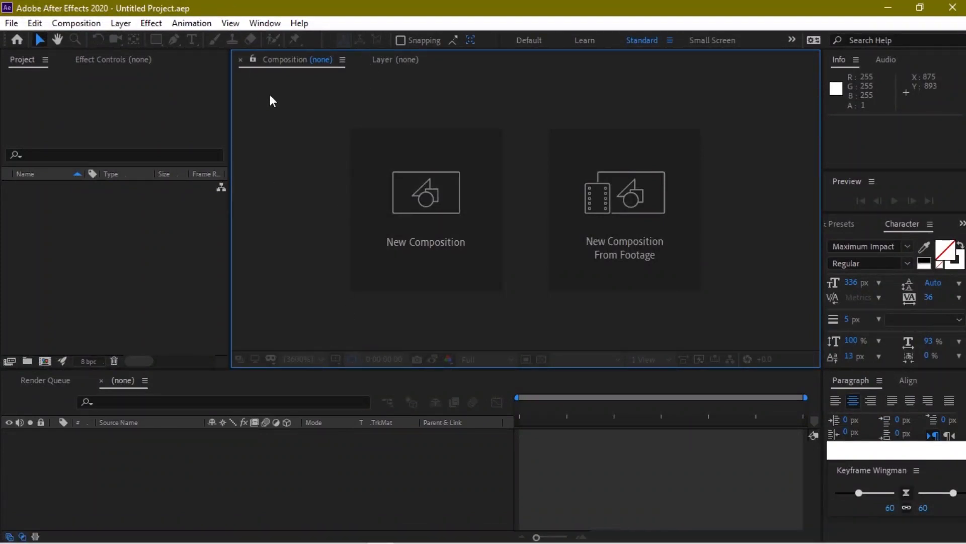
Create a new 1920×1080 composition named 'tunnel'
click(380, 206)
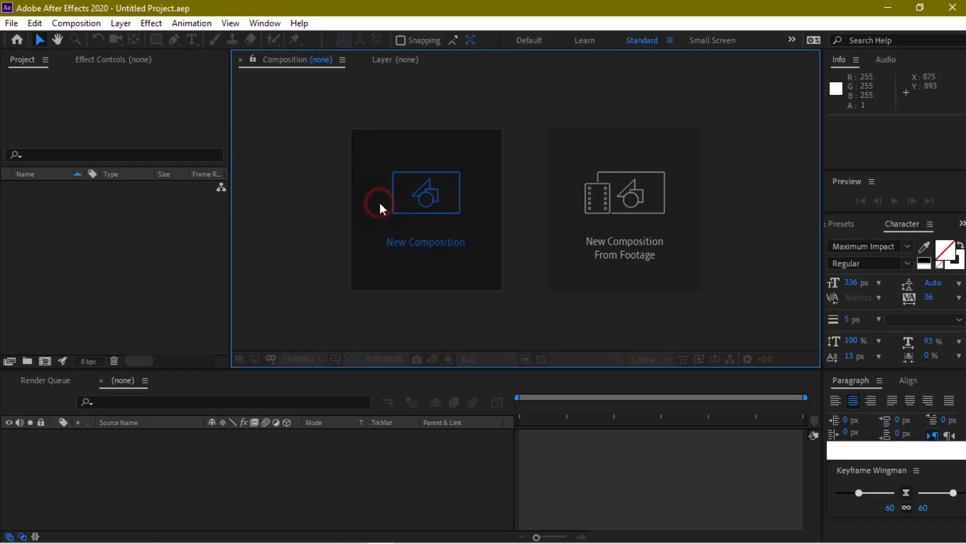
text(t)
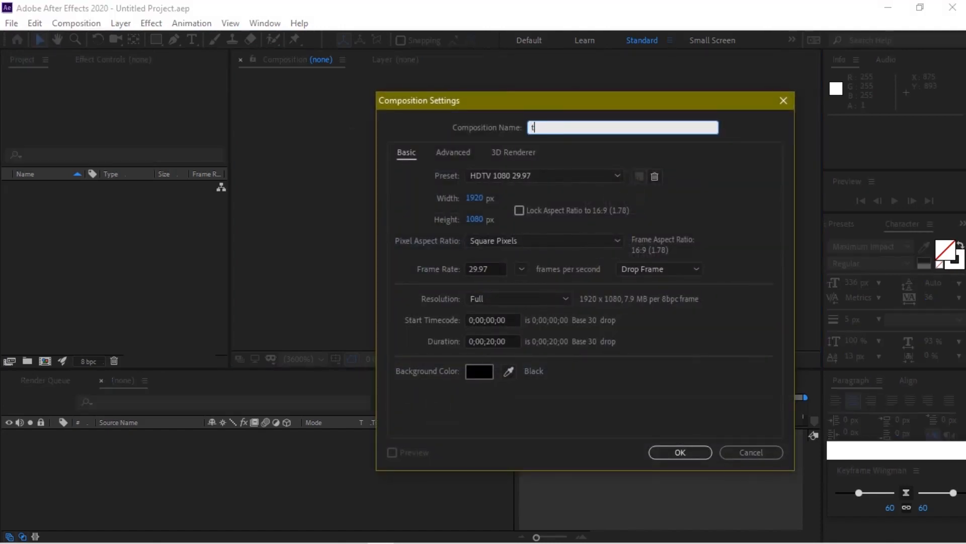
text(innel)
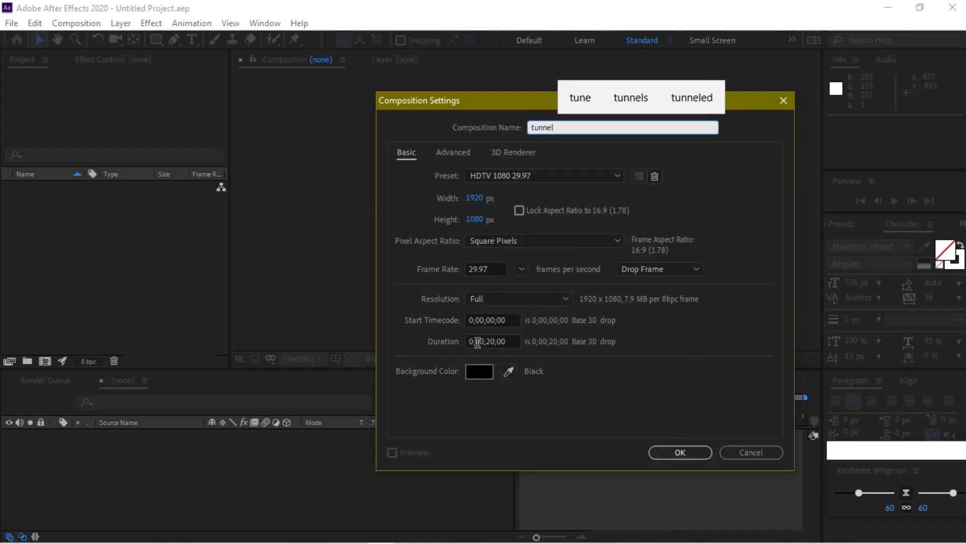
click(679, 452)
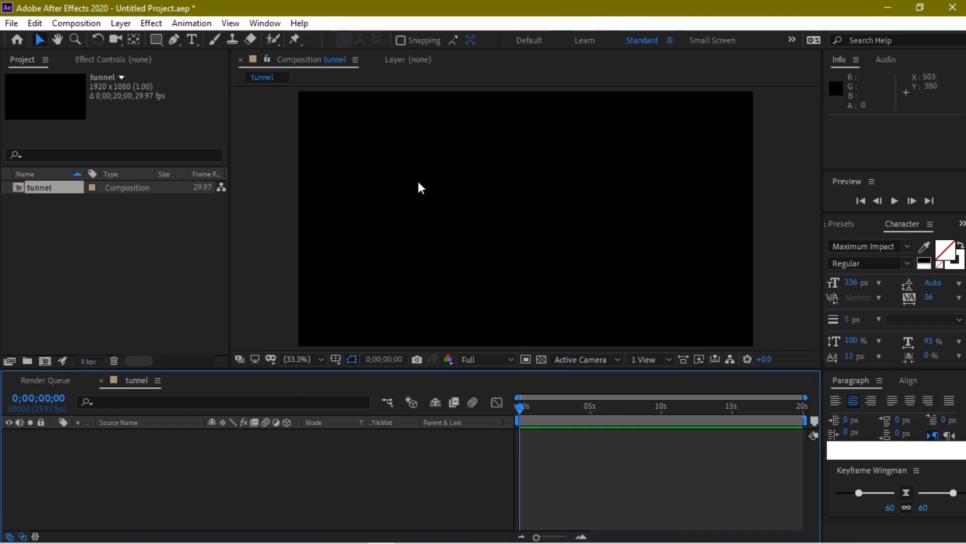
Add a new solid layer named 'mir' to the composition
right_click(209, 470)
mouse_move(330, 314)
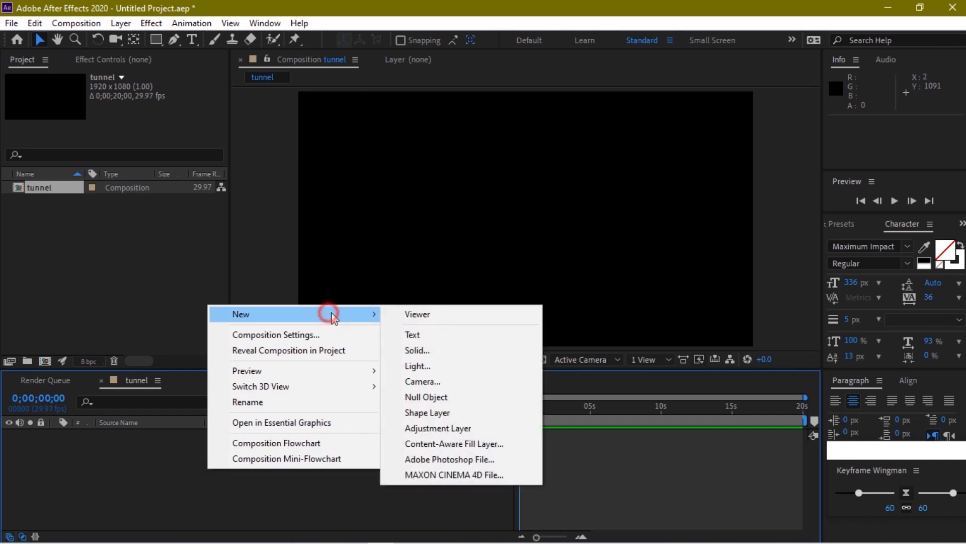
click(453, 355)
text(mir)
click(536, 403)
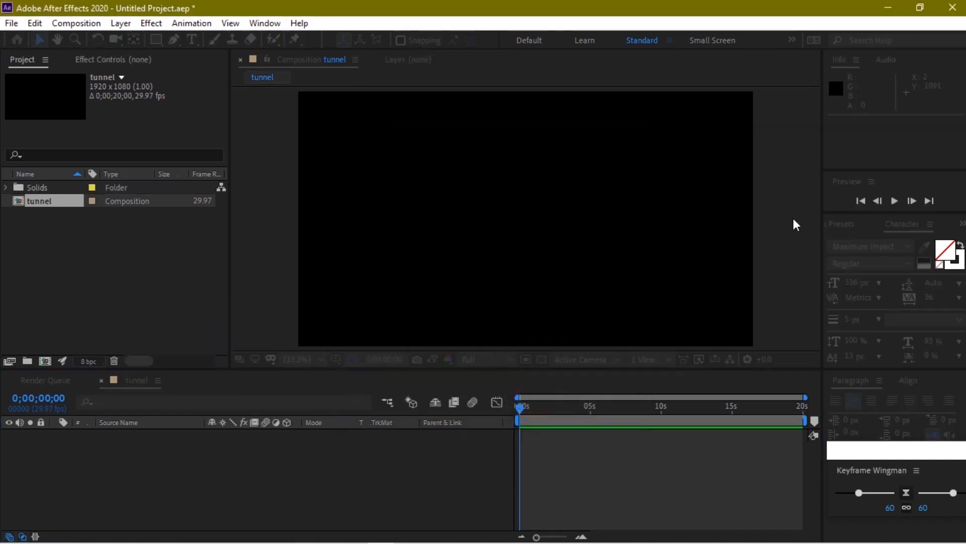
Search Effects & Presets for 'mir' and apply Mir 3 to the mir solid
click(848, 225)
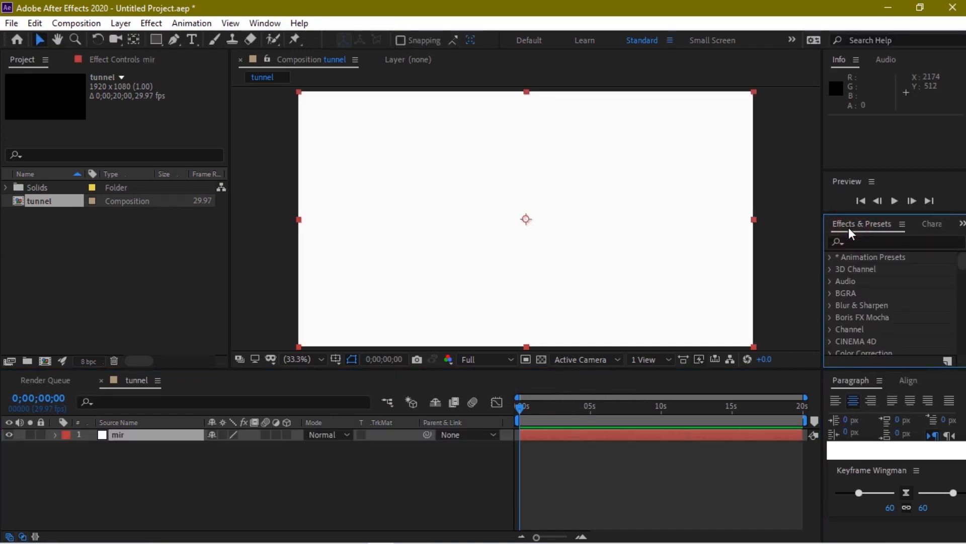
click(856, 240)
text(mir)
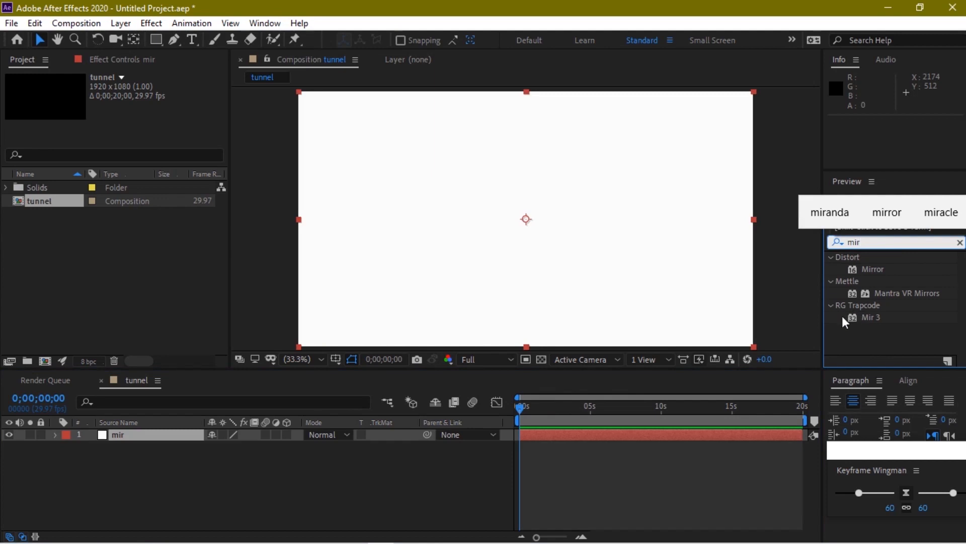
drag(871, 317, 131, 439)
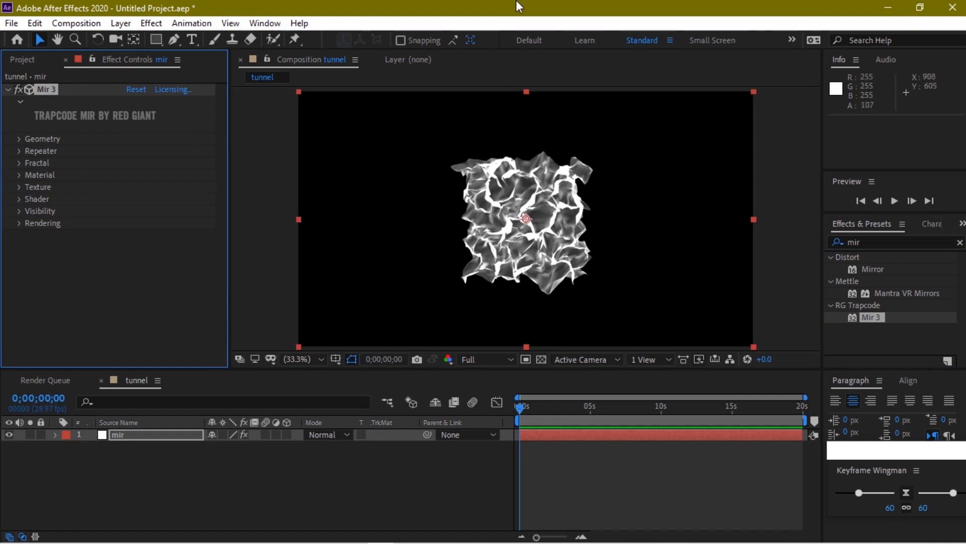
Add a camera layer to the tunnel composition with default settings
mouse_move(521, 1)
click(551, 9)
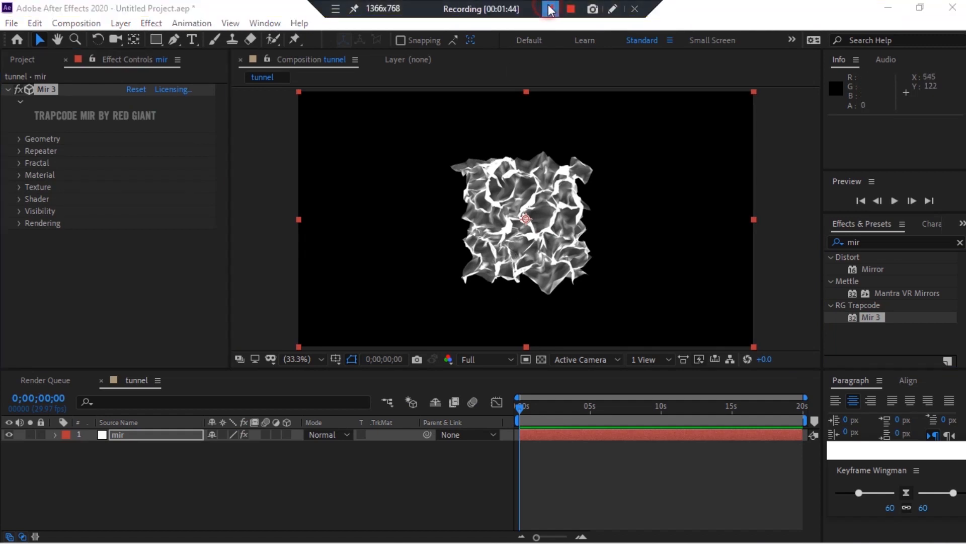
click(595, 6)
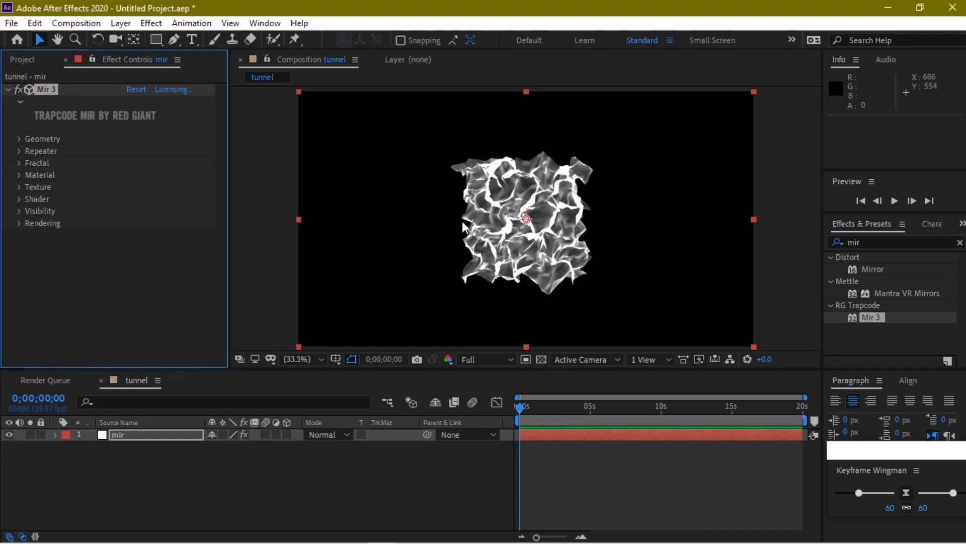
right_click(213, 482)
mouse_move(268, 327)
click(433, 395)
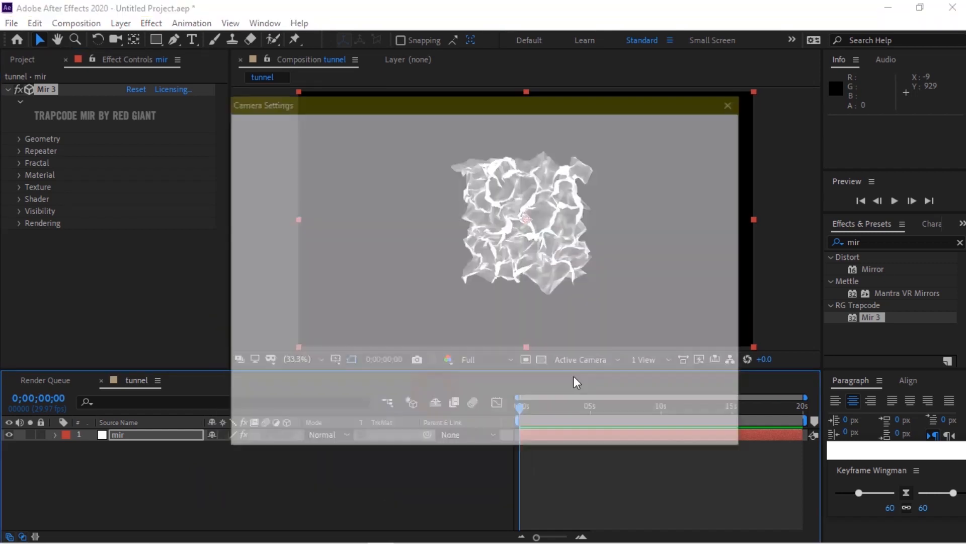
click(624, 431)
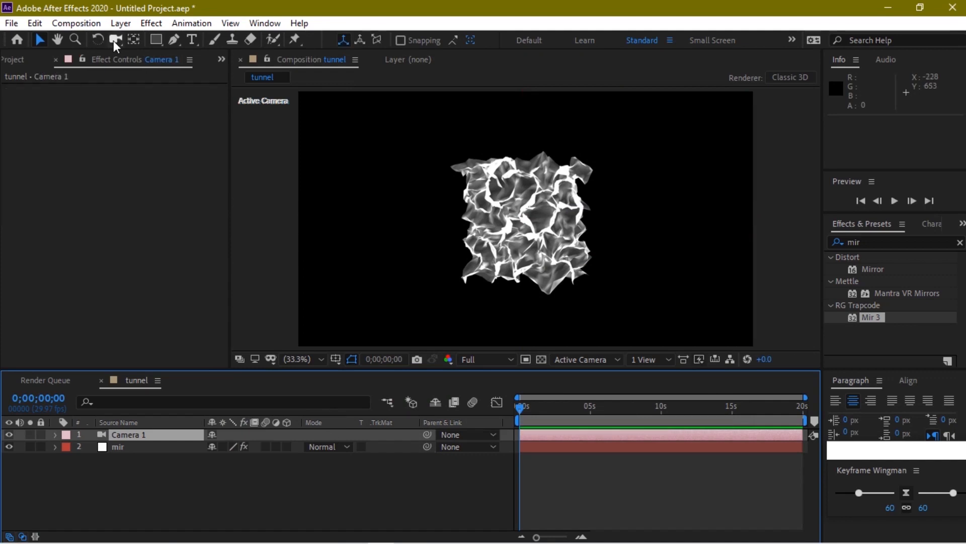
Test-orbit the camera and check Project Settings, then undo and delete the camera
click(116, 40)
drag(528, 274, 405, 176)
click(11, 23)
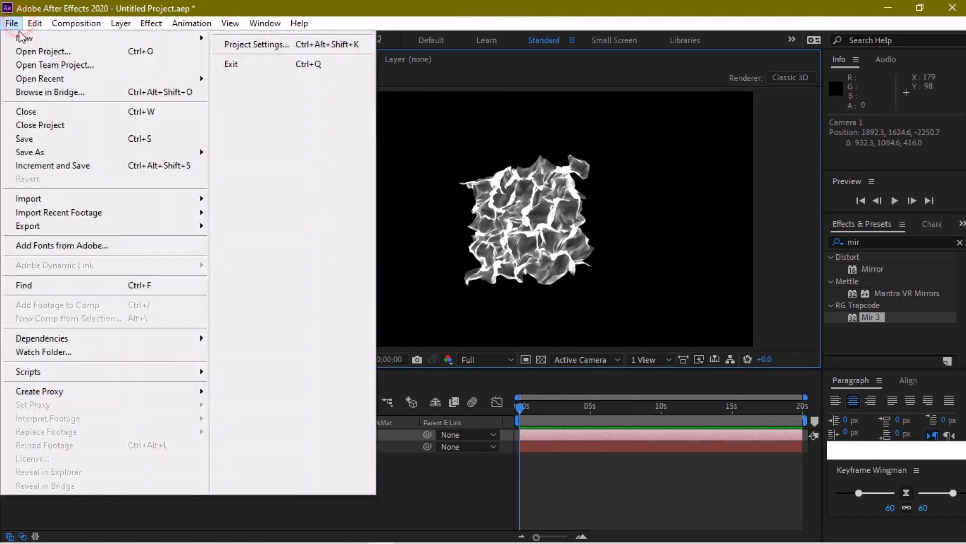
click(262, 47)
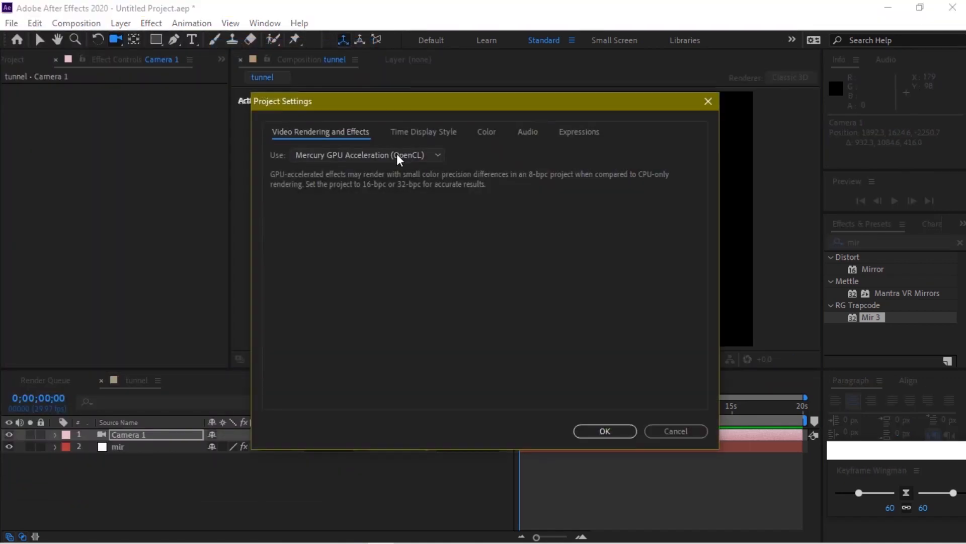
click(628, 432)
mouse_move(624, 259)
mouse_down()
mouse_move(626, 199)
mouse_move(672, 222)
mouse_move(658, 261)
mouse_move(617, 270)
mouse_move(578, 226)
mouse_move(667, 226)
mouse_move(667, 181)
mouse_move(645, 194)
mouse_move(623, 261)
mouse_up()
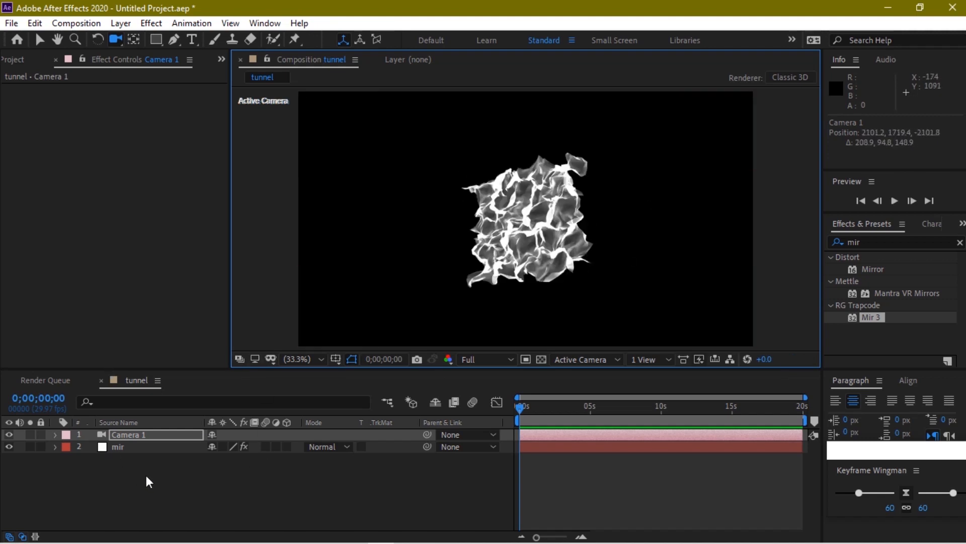
key(ctrl+z)
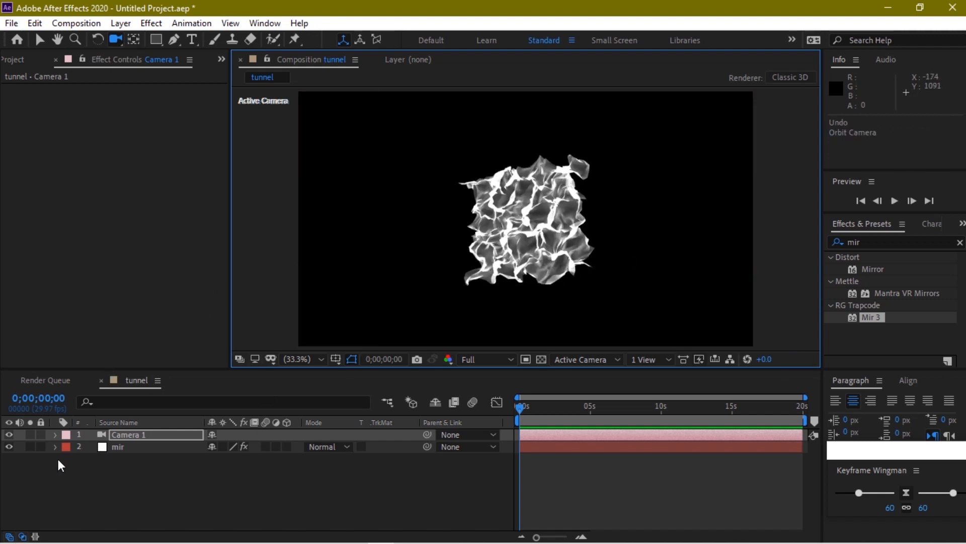
key(Delete)
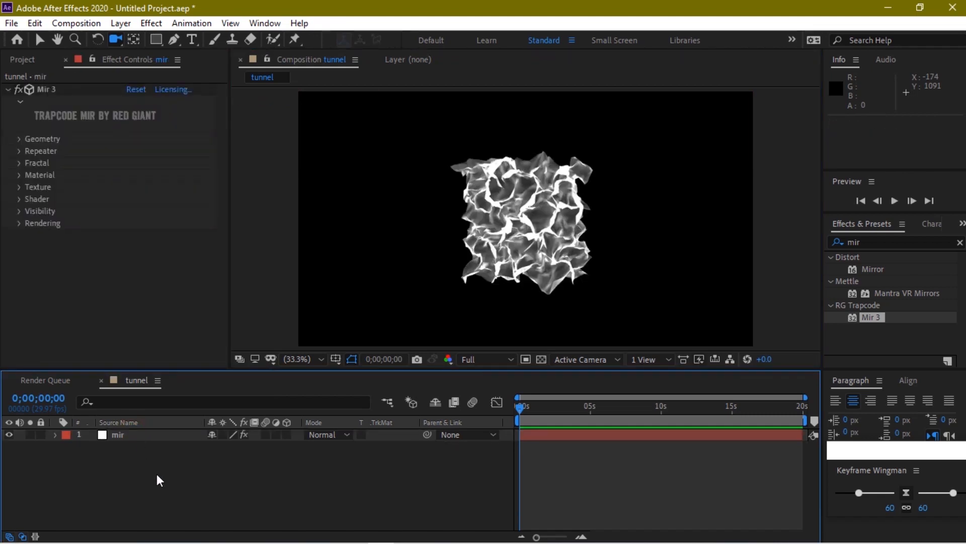
Add a fresh Camera 1 layer above the mir solid
right_click(156, 473)
mouse_move(302, 318)
click(358, 387)
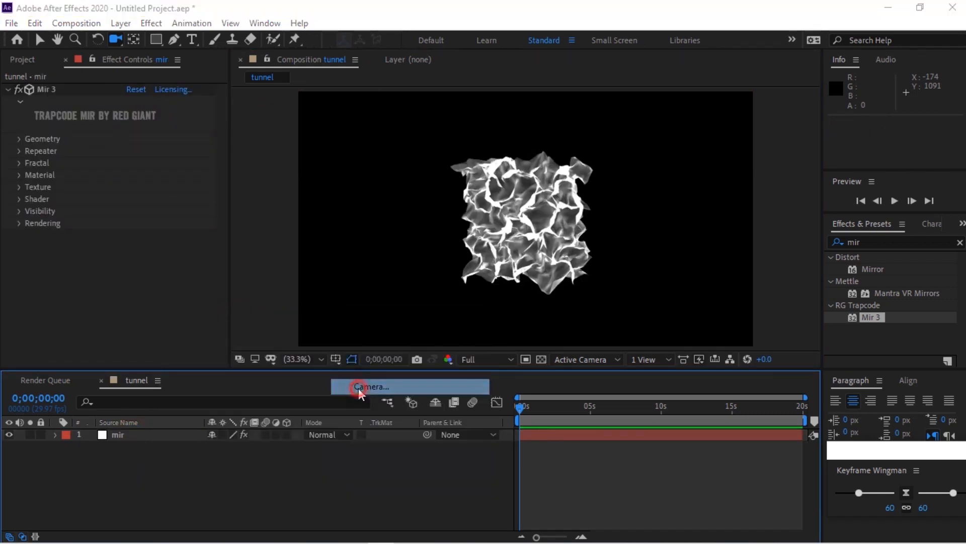
click(629, 431)
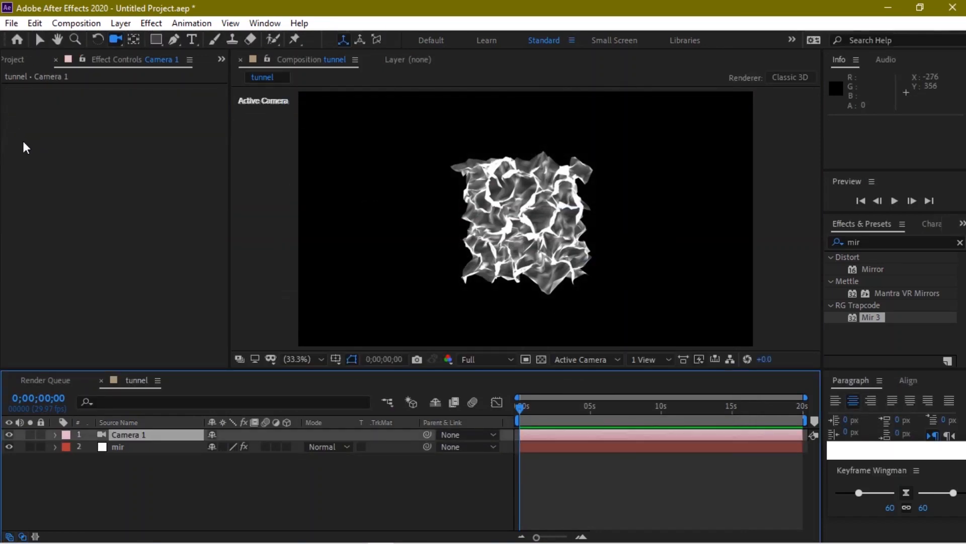
Set Size XYZ to 2240 in Mir 3's Geometry settings
click(123, 443)
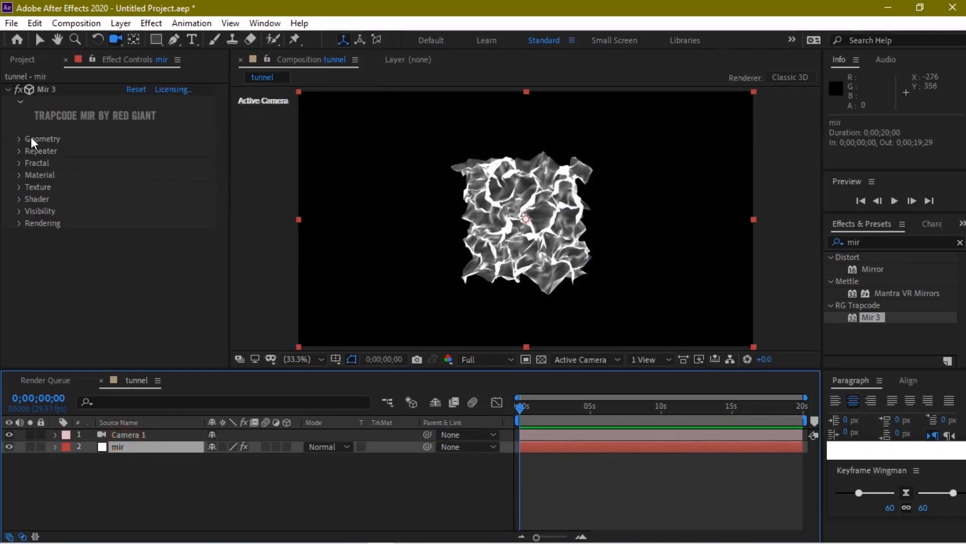
click(21, 141)
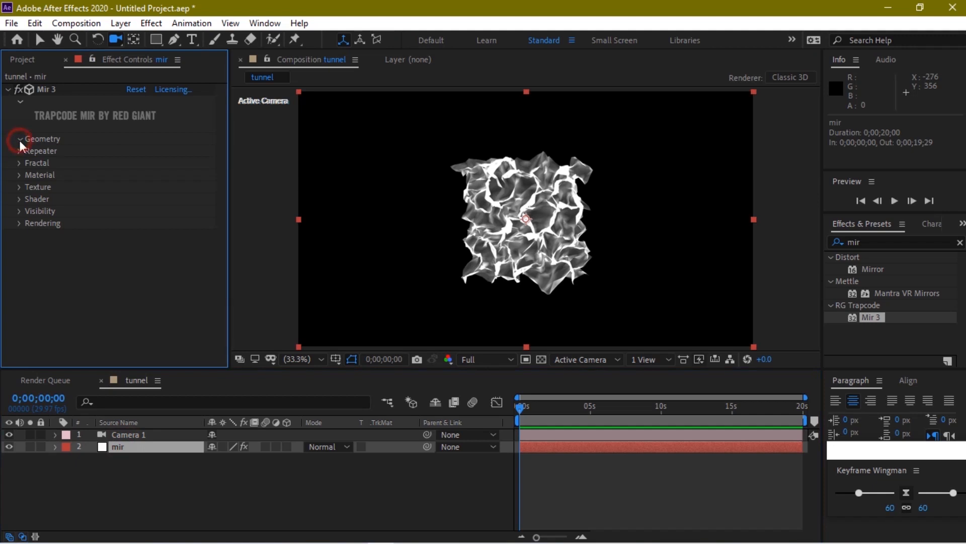
click(36, 37)
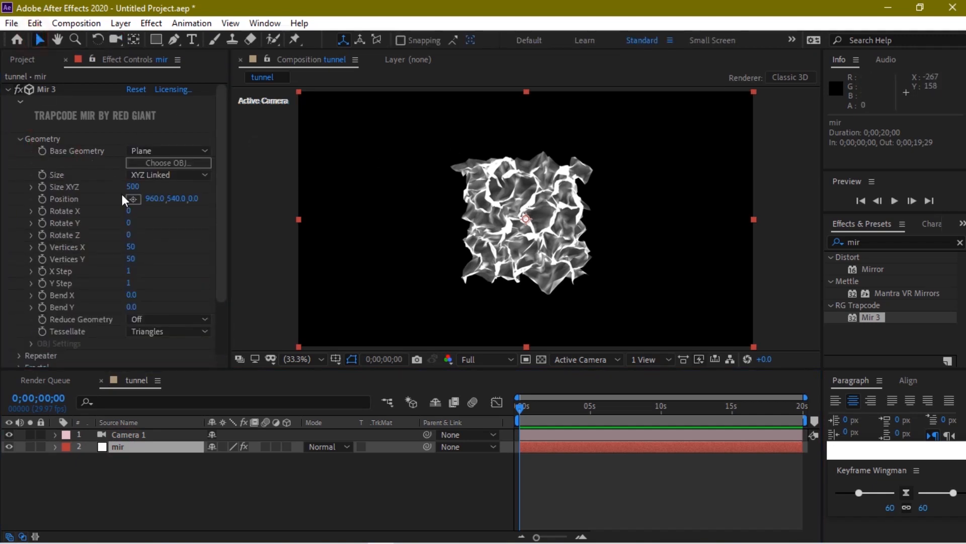
click(134, 187)
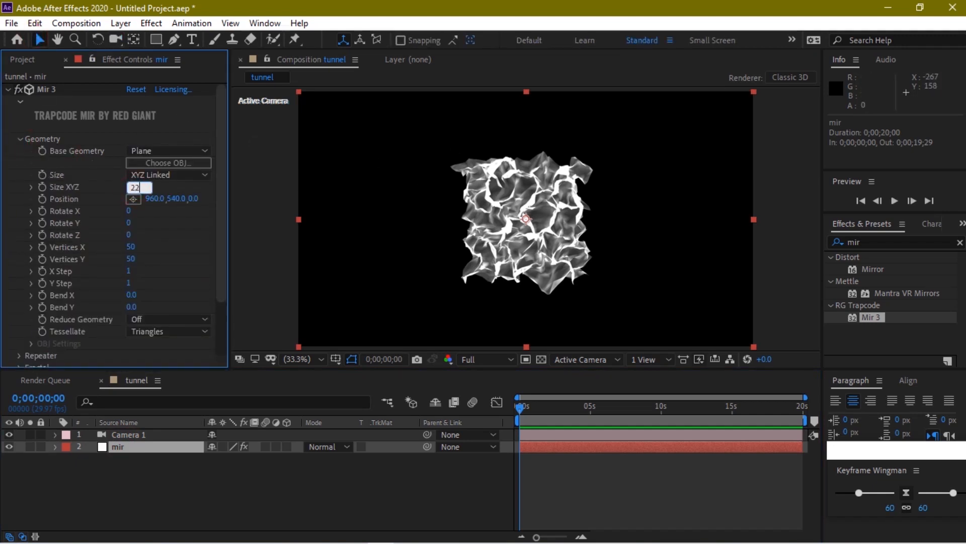
text(2240)
key(Return)
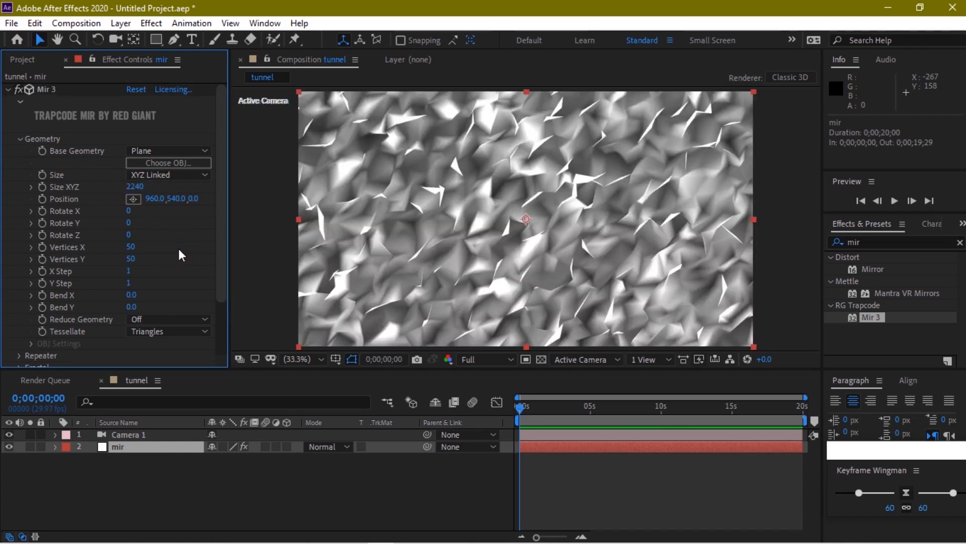
Set Mir 3's Vertices X and Y to 300 for a denser mesh
click(116, 39)
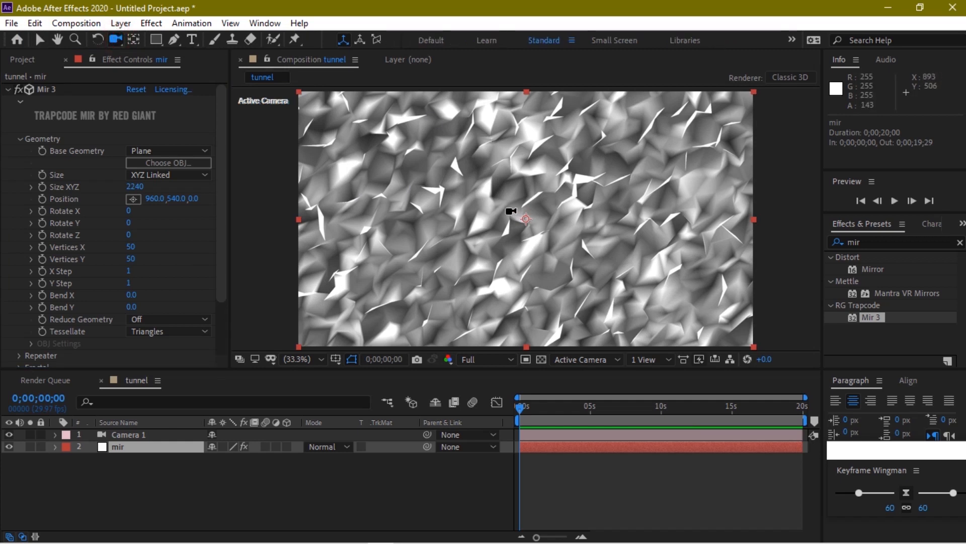
drag(511, 211, 541, 348)
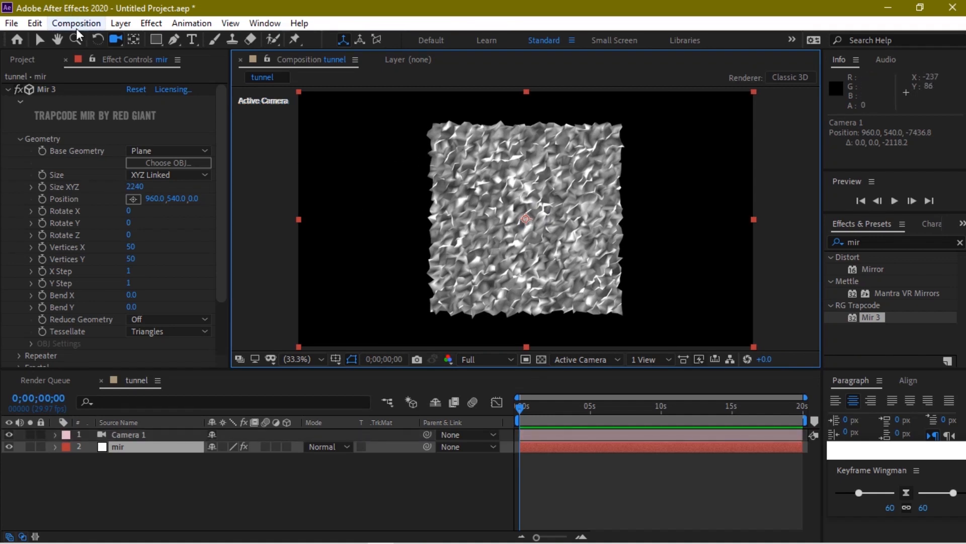
click(39, 39)
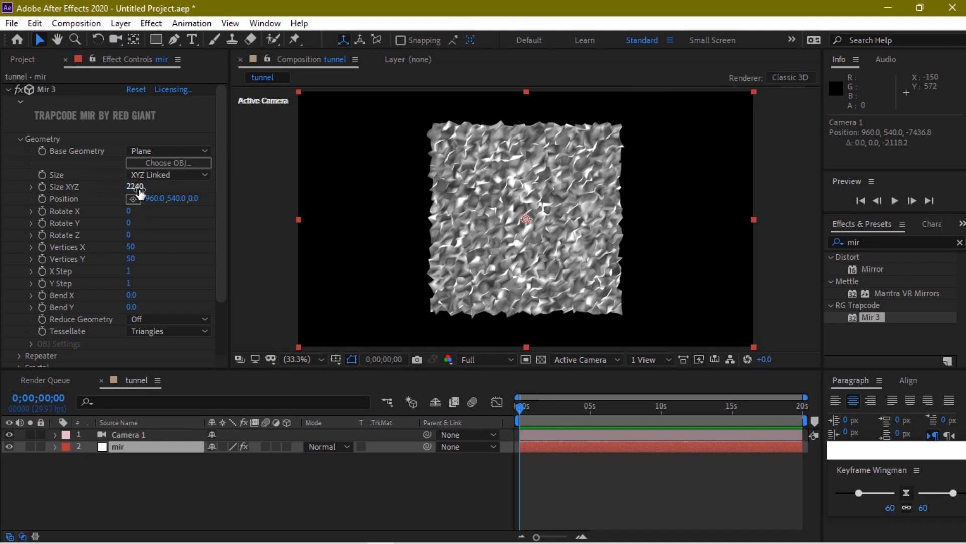
click(132, 247)
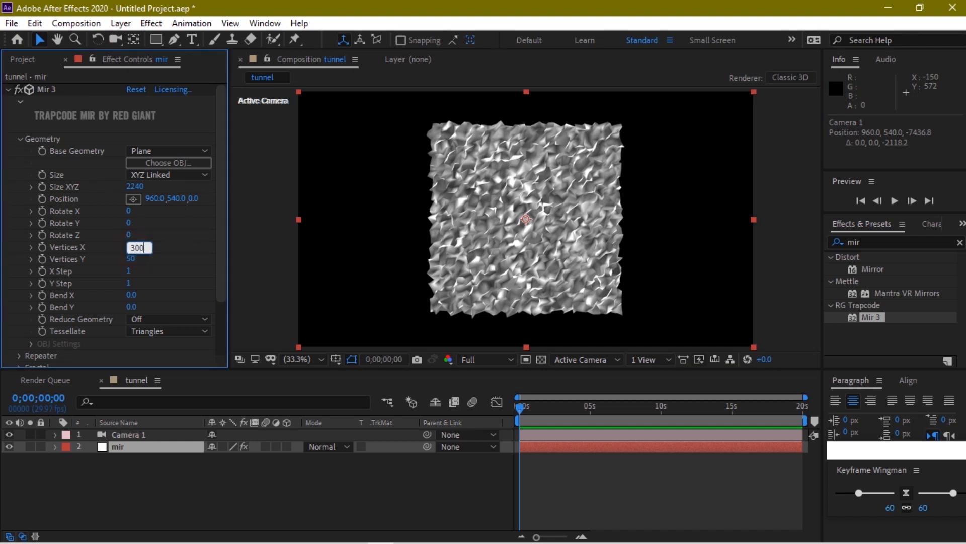
click(132, 260)
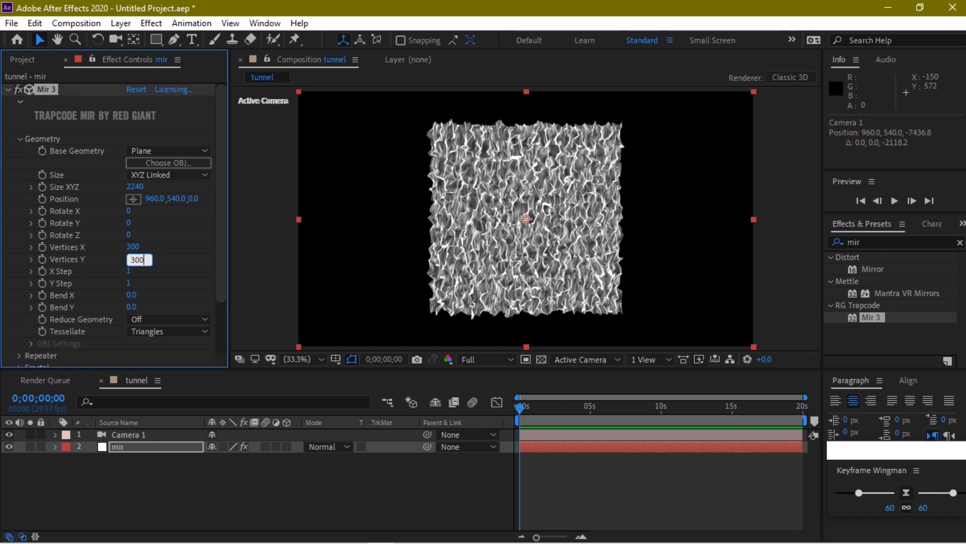
text(300)
click(195, 255)
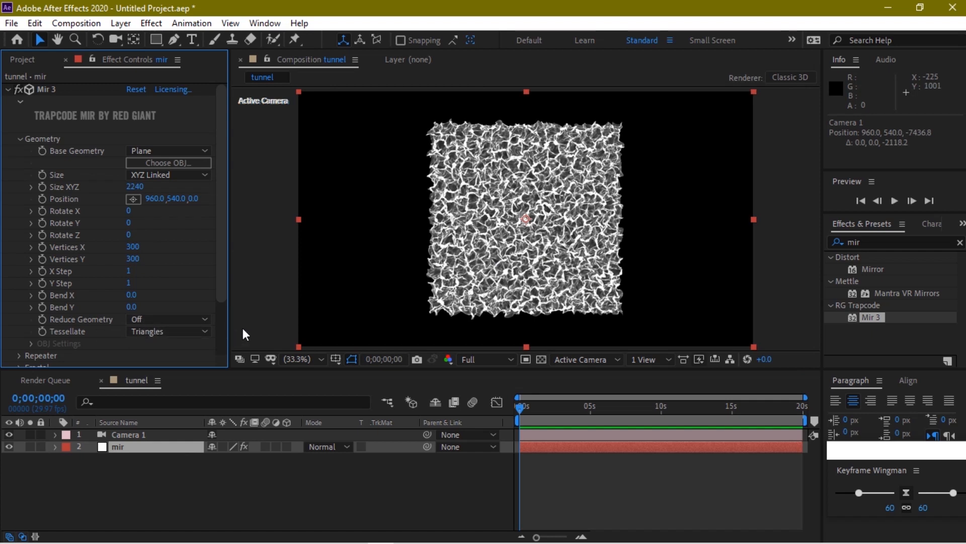
click(130, 295)
Set Bend X to 0.5 and Bend Y to 0.1, orbiting the camera to view the arch
click(129, 307)
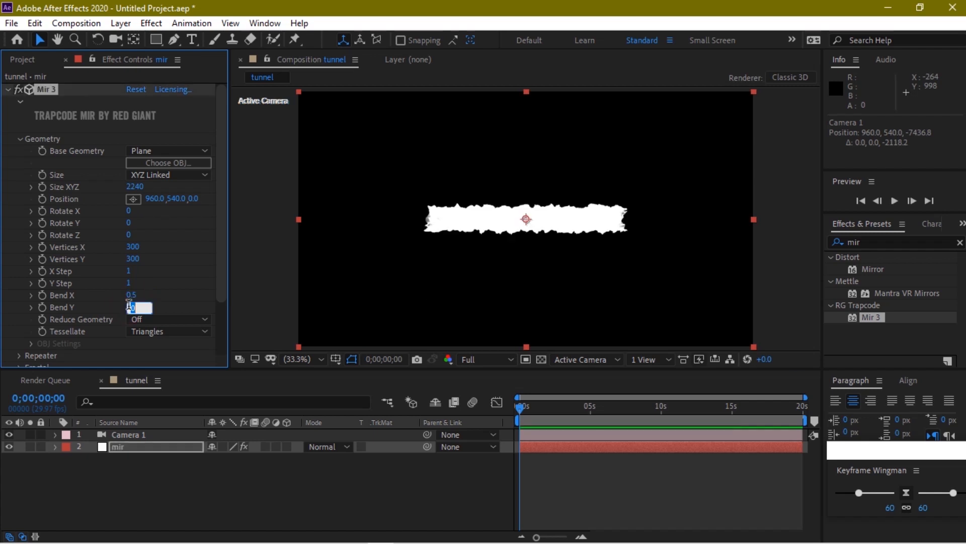
text(0.1)
key(Return)
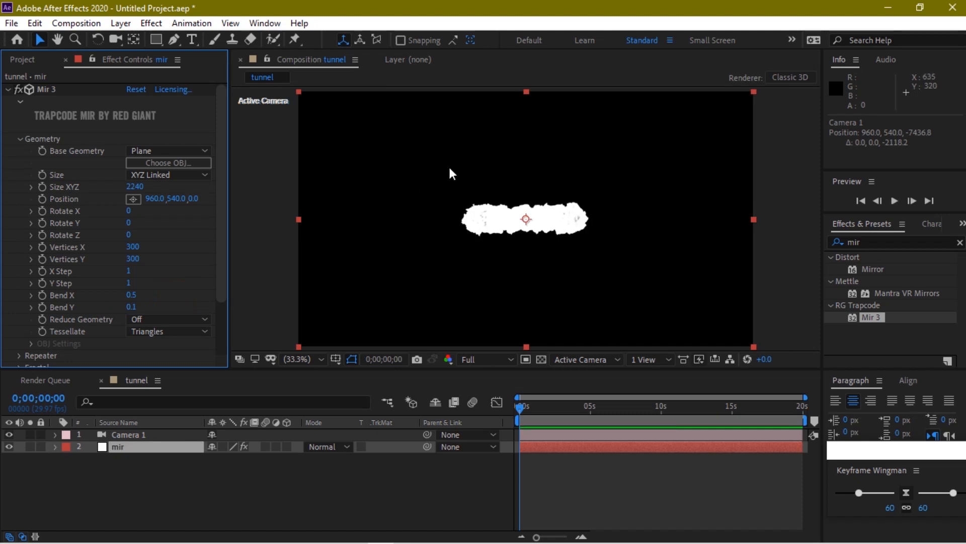
click(116, 40)
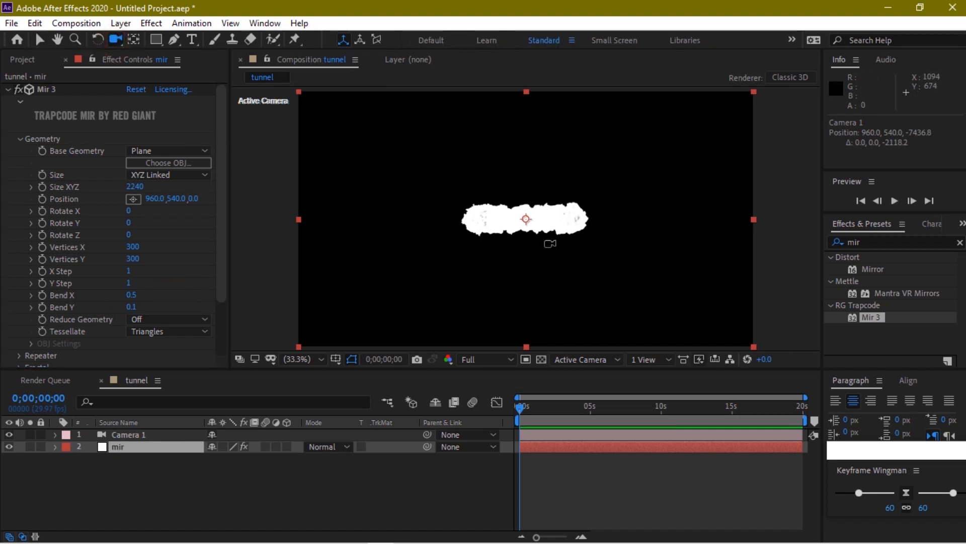
drag(548, 243, 488, 264)
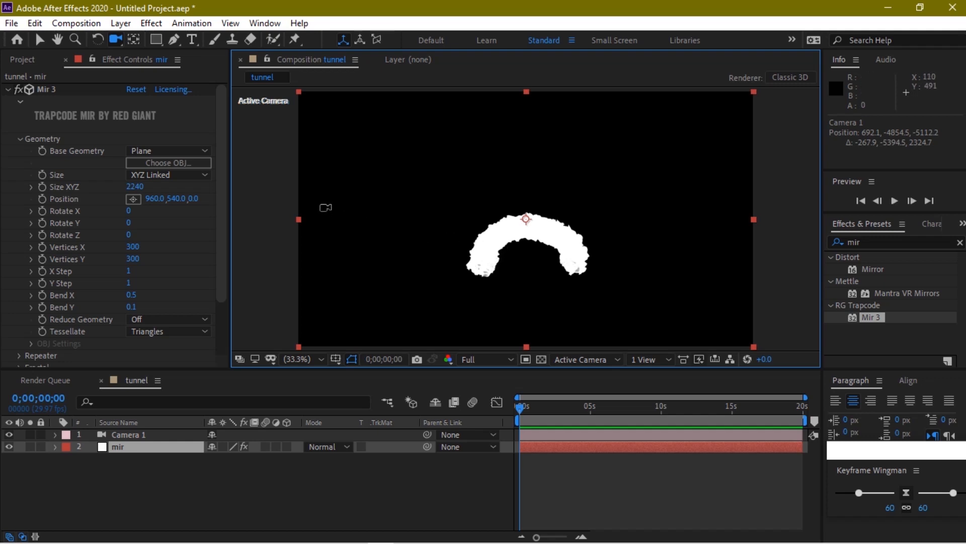
Expand Mir 3's Fractal, Shader and Material settings groups
drag(222, 187, 222, 247)
scroll(219, 247, down, 2)
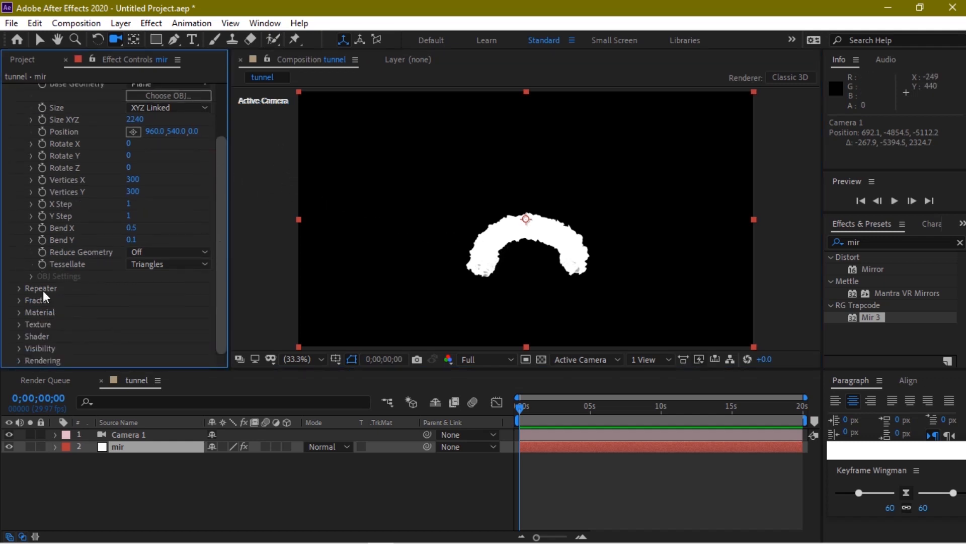
click(19, 298)
scroll(198, 229, down, 5)
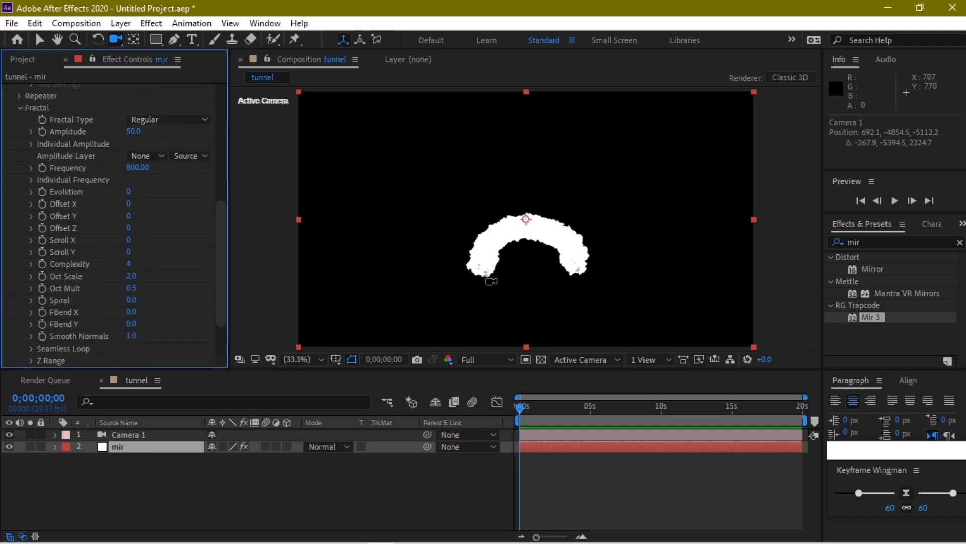
click(38, 39)
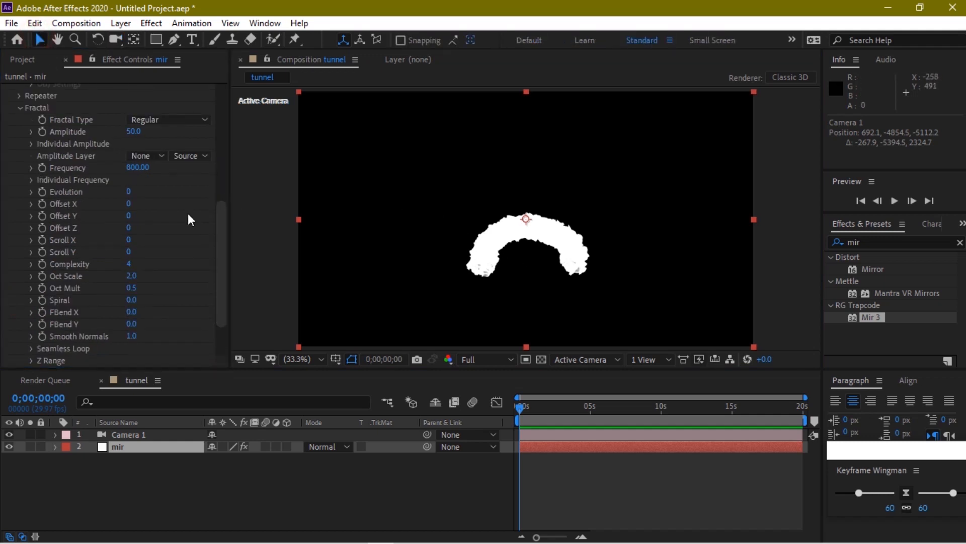
drag(221, 271, 222, 301)
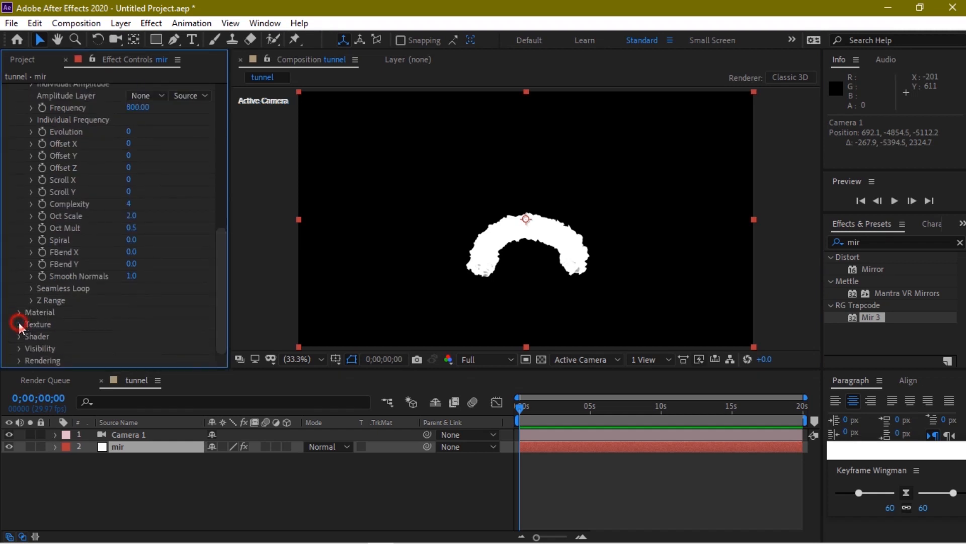
click(19, 324)
click(18, 253)
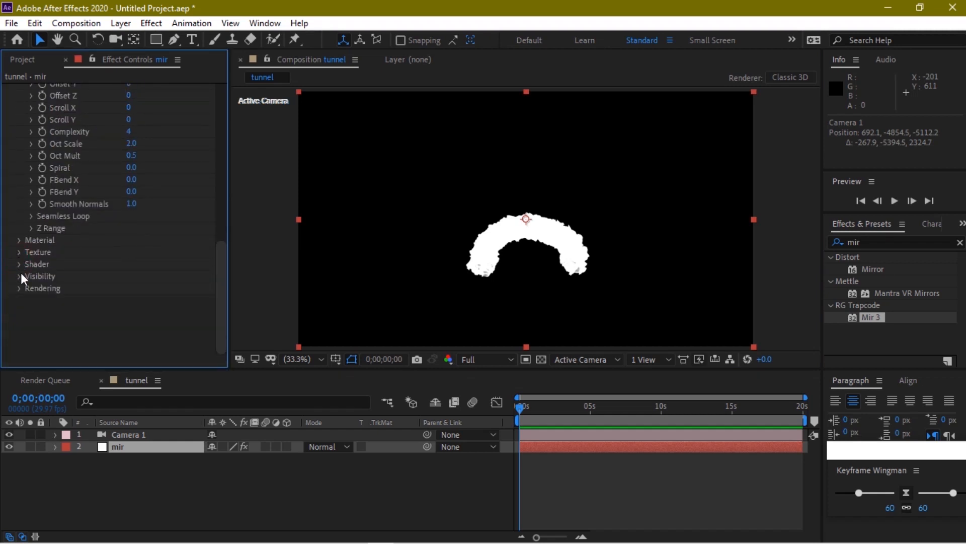
scroll(20, 265, up, 3)
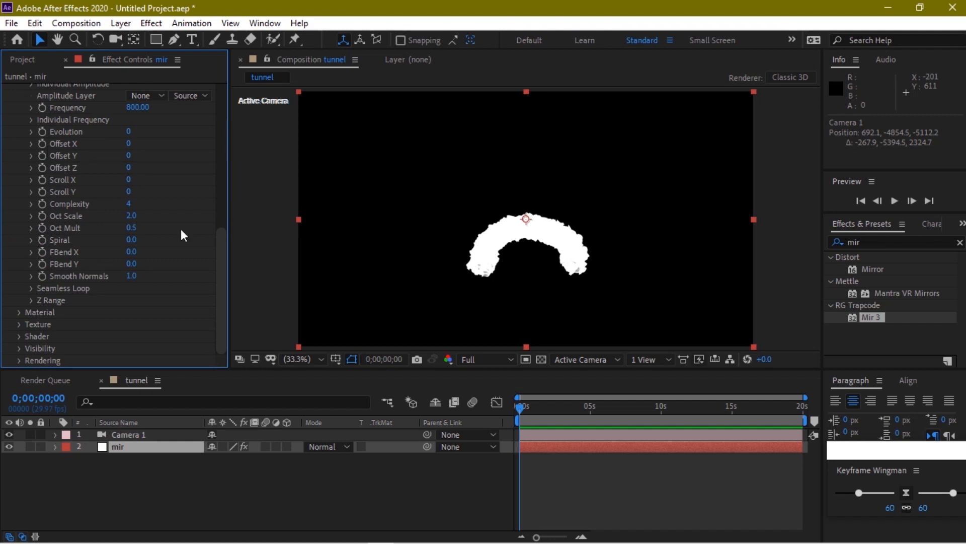
click(17, 336)
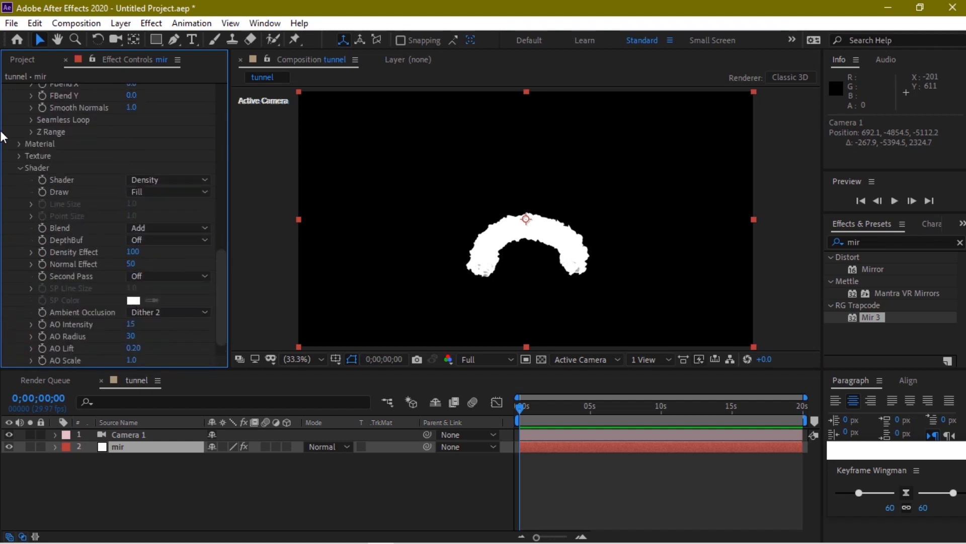
click(15, 145)
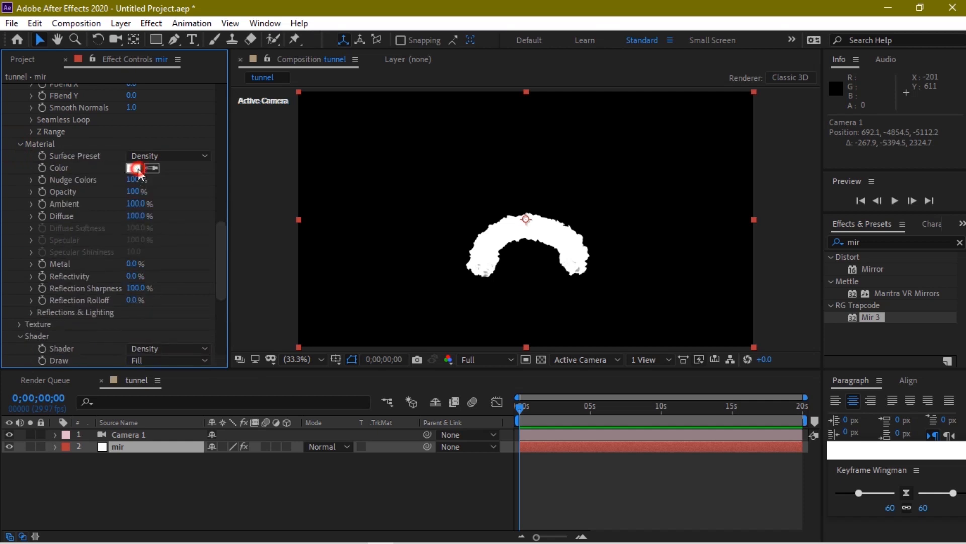
Set the Material Color to bright green 69F700
click(137, 168)
click(260, 197)
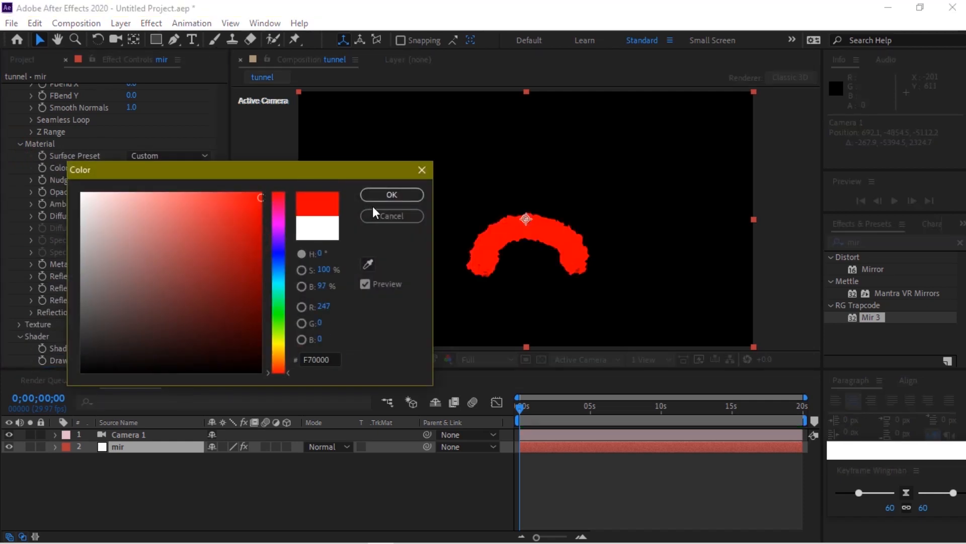
click(392, 194)
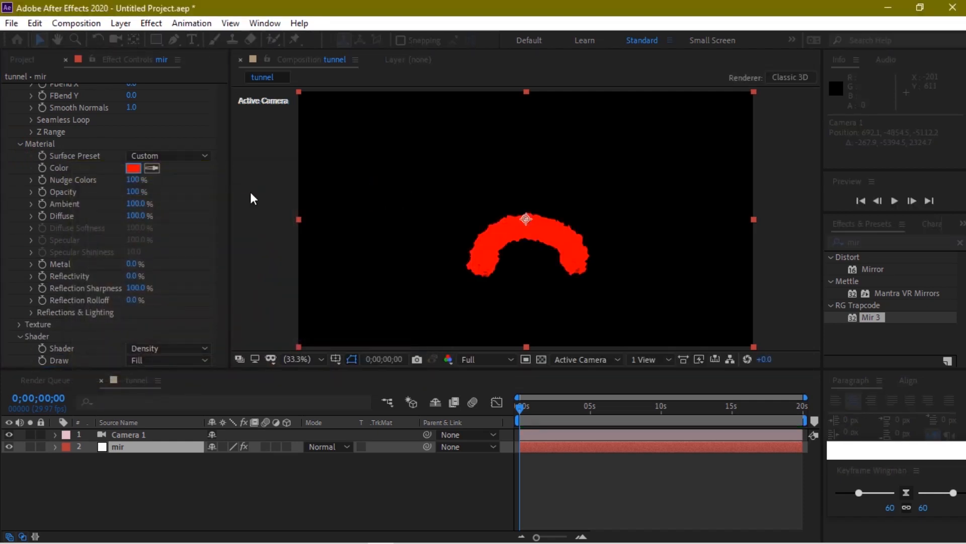
click(132, 171)
click(278, 325)
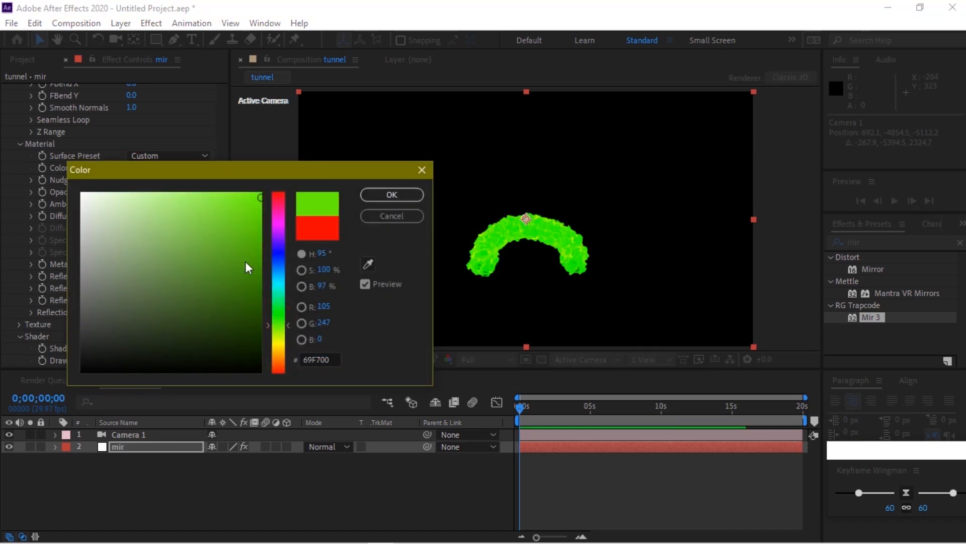
click(386, 196)
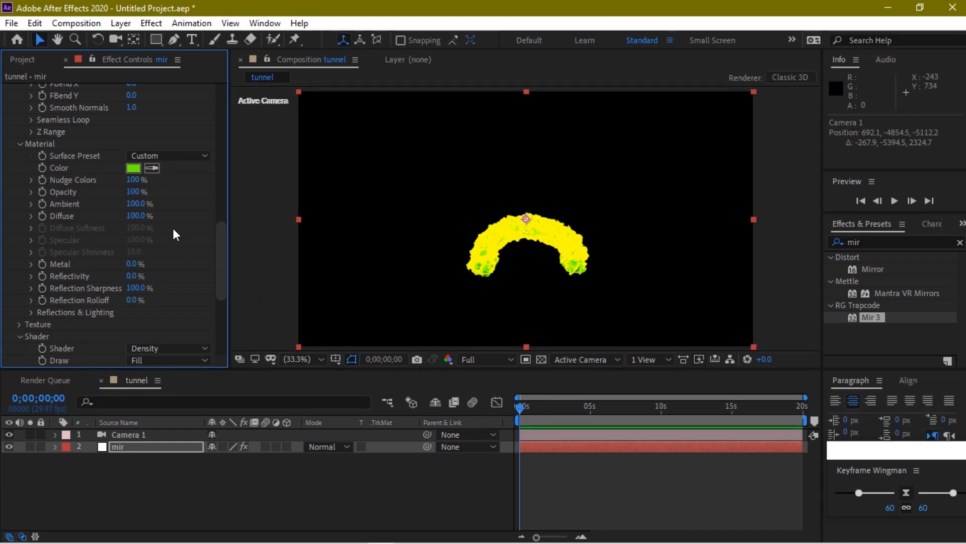
drag(218, 252, 221, 176)
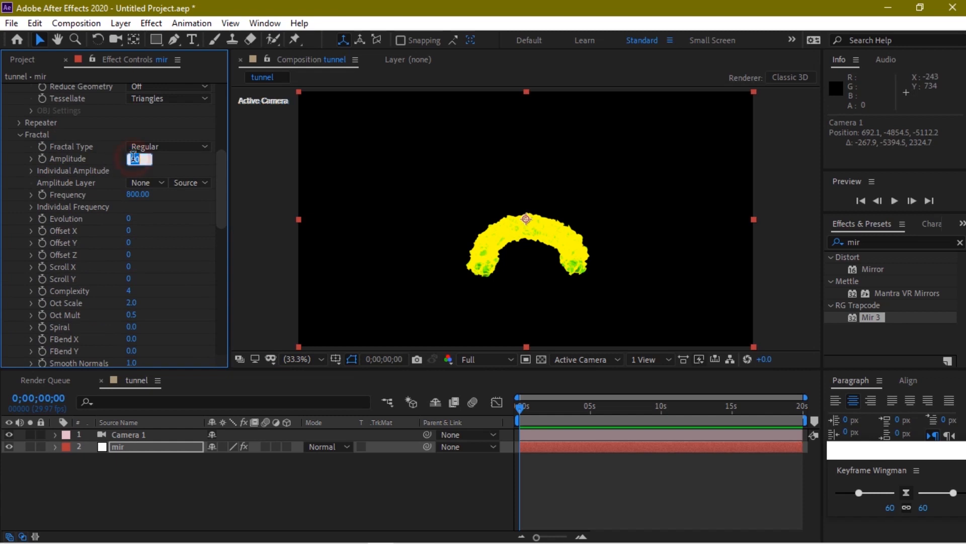
Set Amplitude to 20 and Frequency to 914, and add a Frequency keyframe at 0 s
click(175, 167)
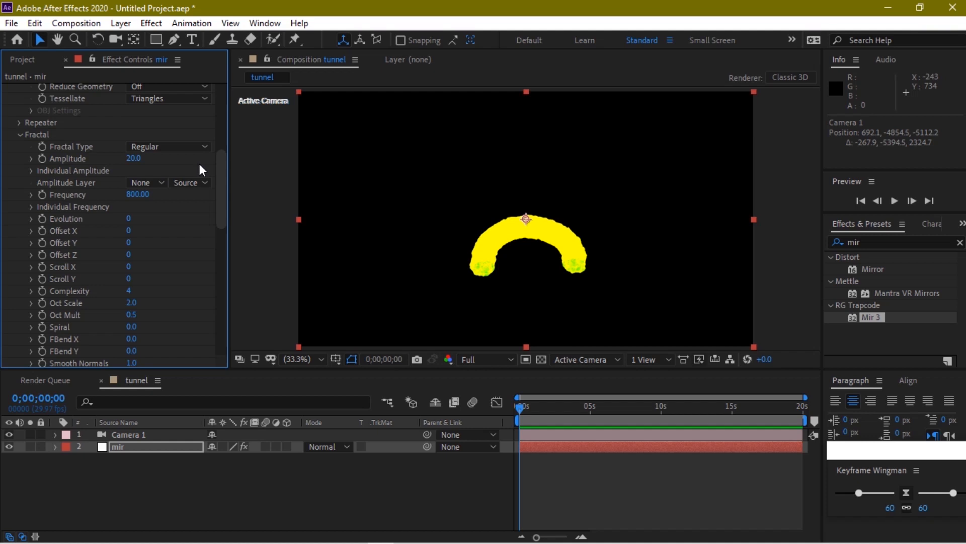
click(138, 194)
text(914)
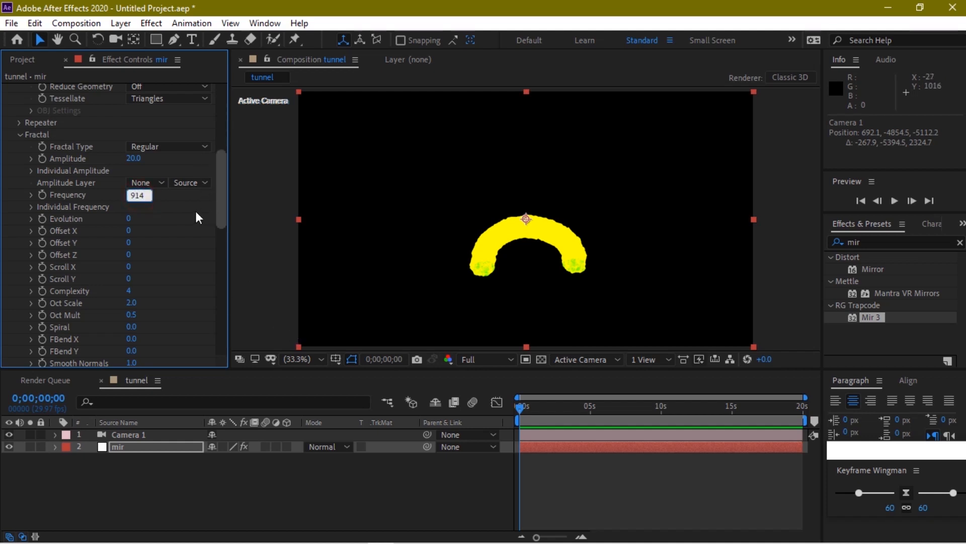
click(196, 217)
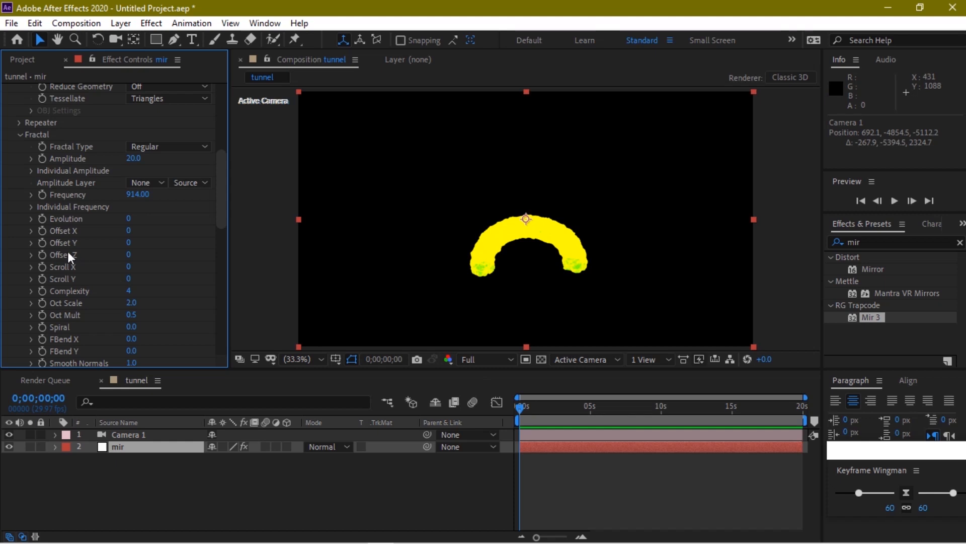
click(43, 195)
Keyframe Frequency at 1203 on the last frame, then return to frame 0 and reveal keyframes
click(800, 413)
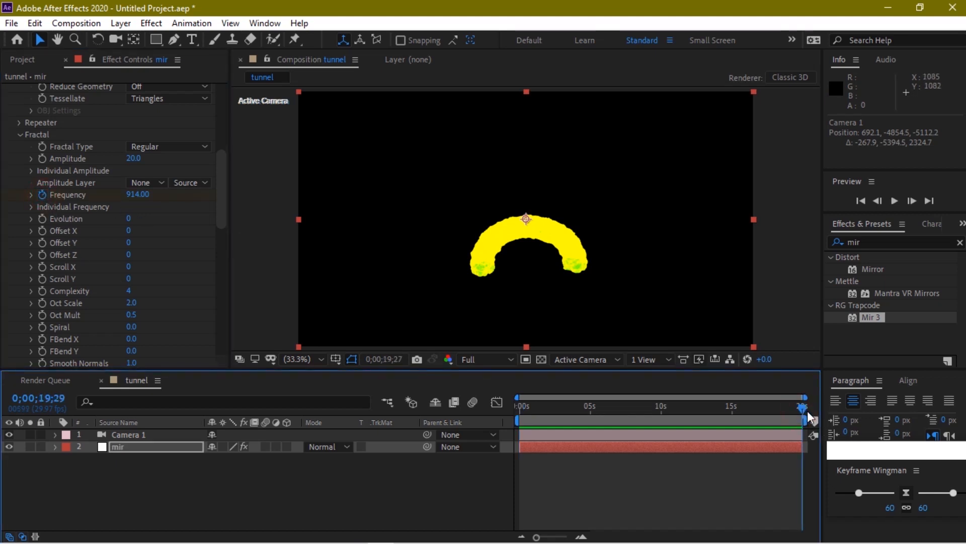
click(140, 195)
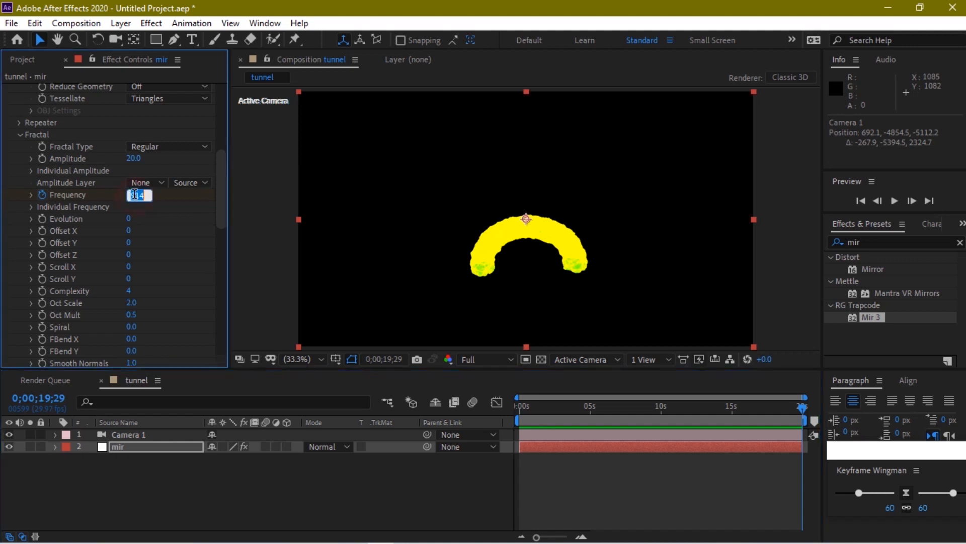
text(1203)
key(Return)
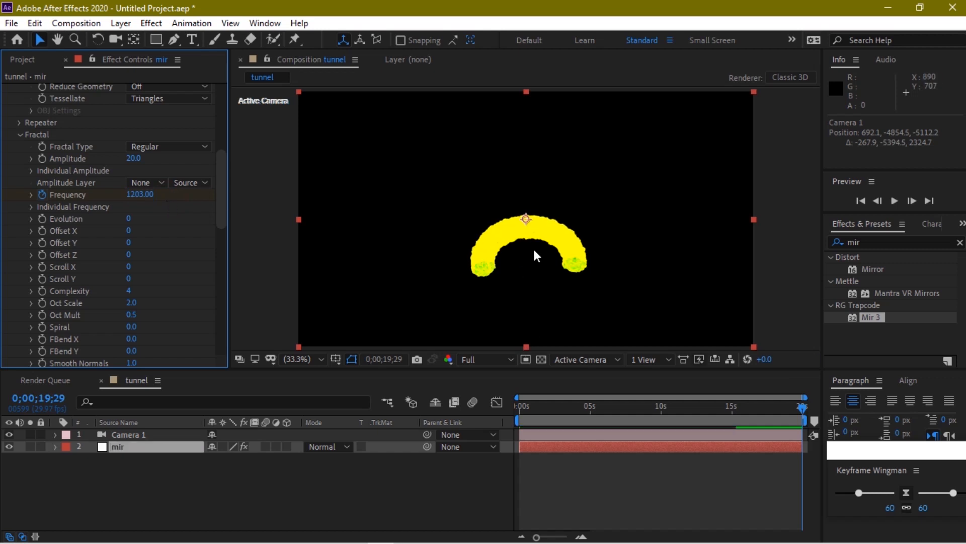
drag(526, 414, 504, 411)
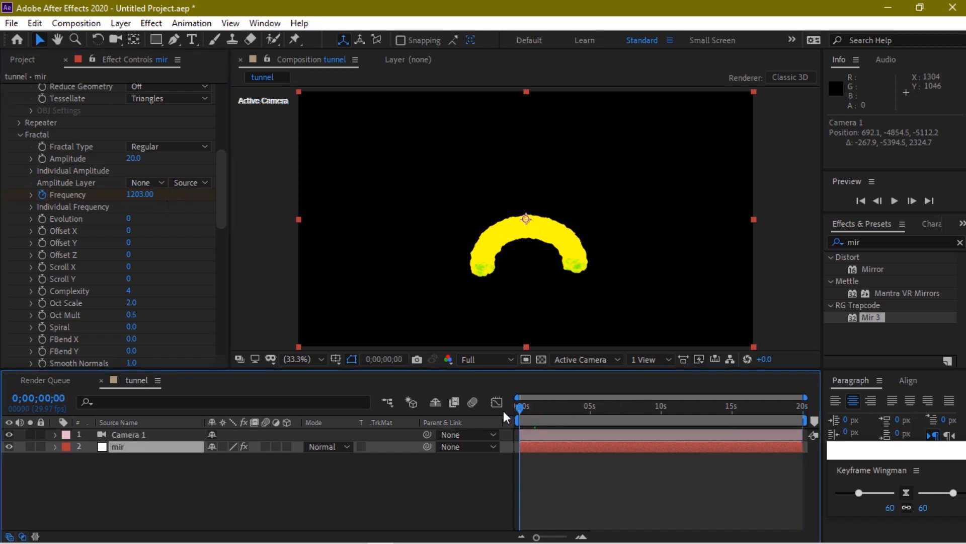
key(u)
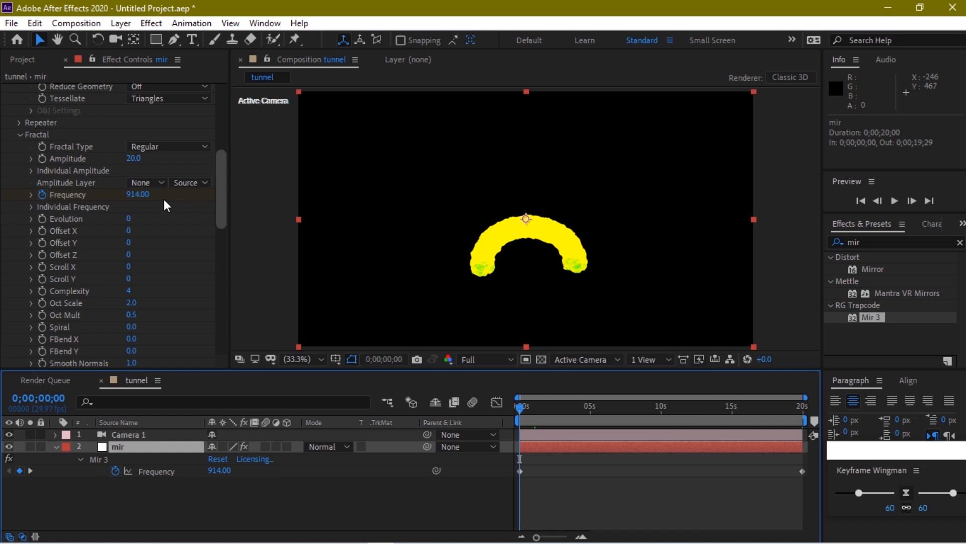
Enter 87 for Evolution and 10 for Complexity in Mir 3's Fractal group
click(129, 220)
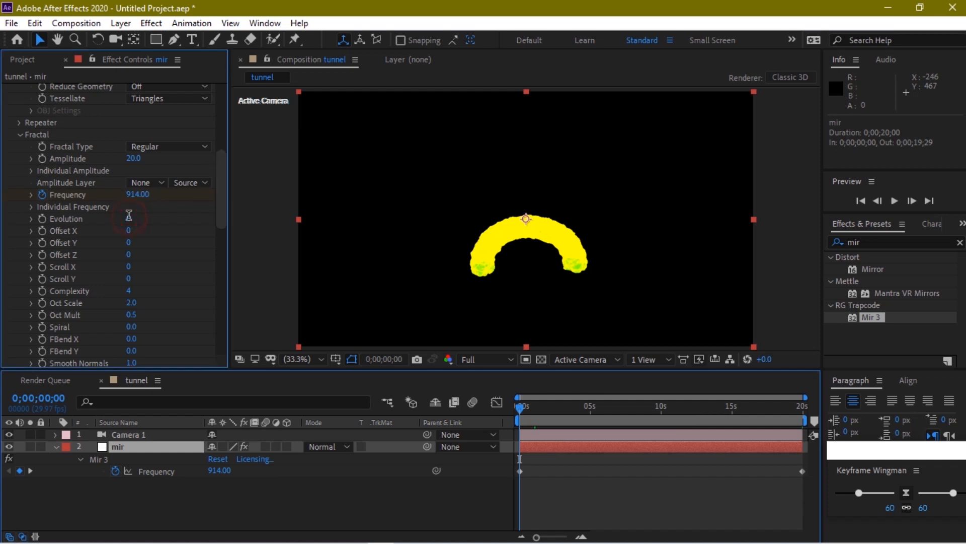
text(87)
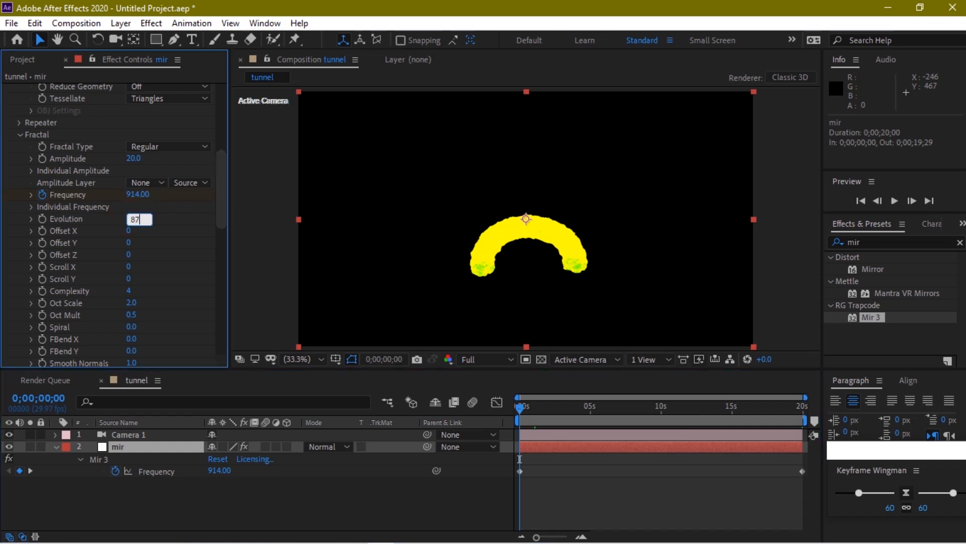
click(167, 216)
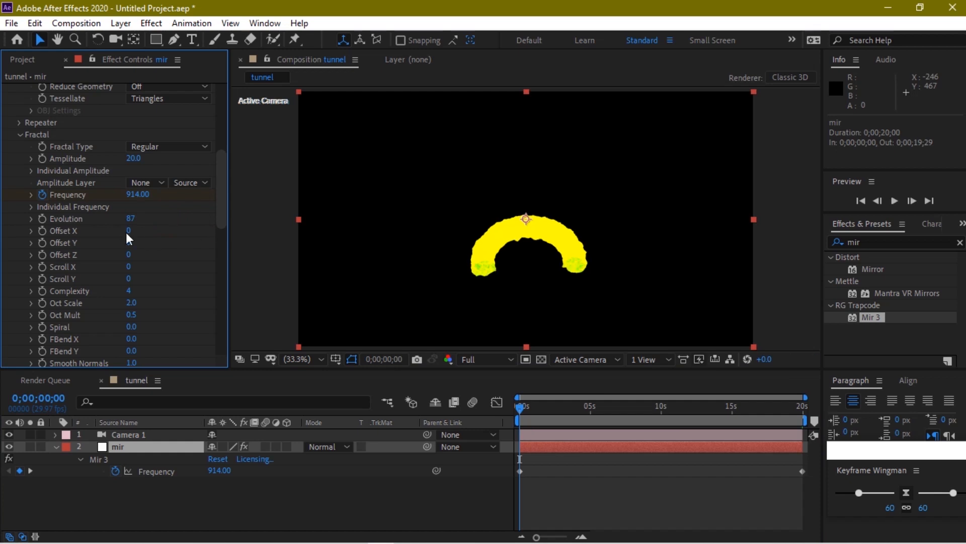
click(128, 293)
text(10)
click(176, 282)
drag(216, 208, 216, 259)
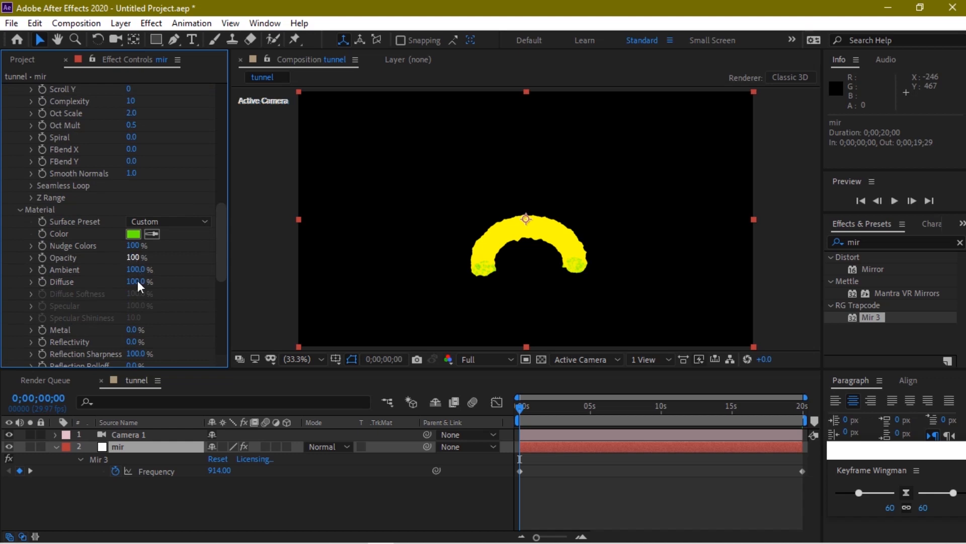
click(134, 257)
text(20)
click(198, 259)
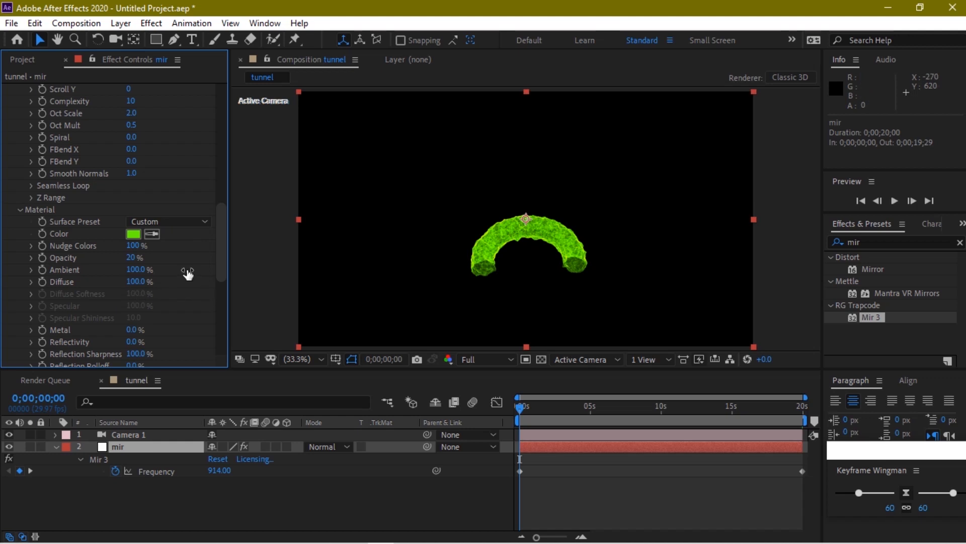
drag(222, 260, 225, 277)
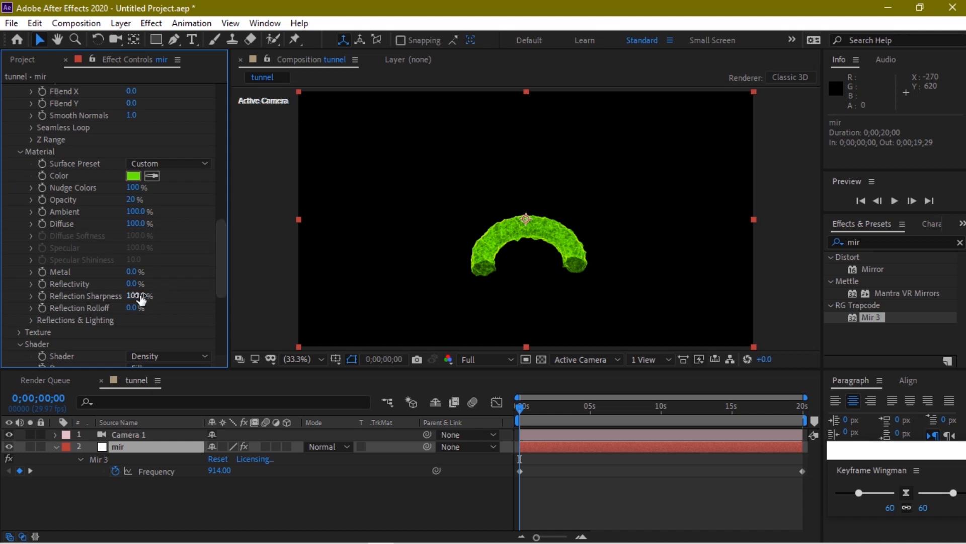
drag(146, 297, 135, 300)
drag(222, 270, 221, 319)
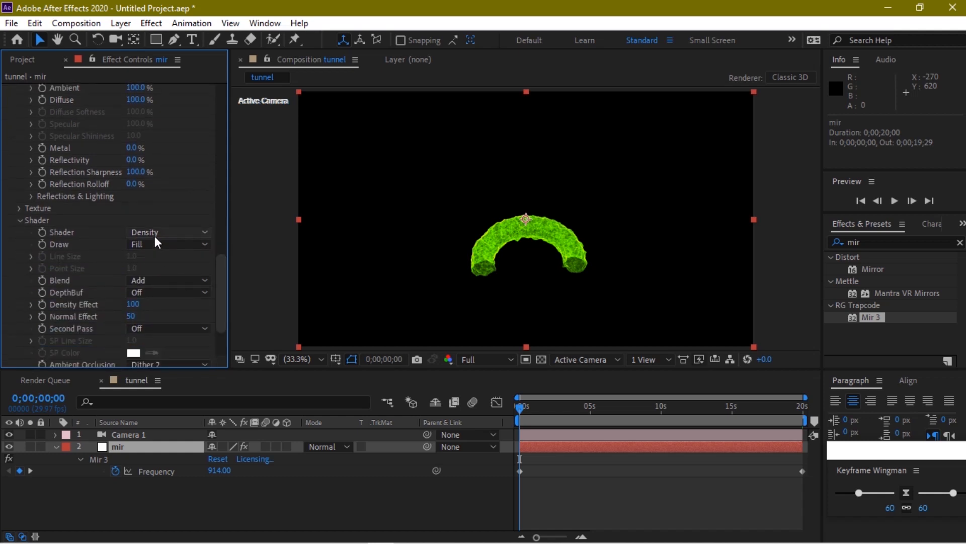
Switch Mir 3's Shader Draw mode to Wireframe
click(155, 235)
click(168, 232)
click(167, 246)
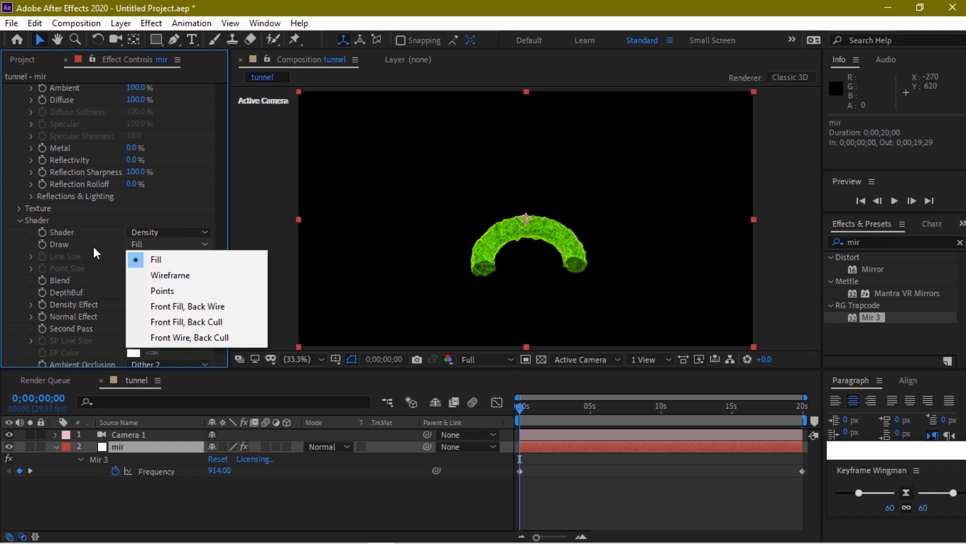
click(164, 275)
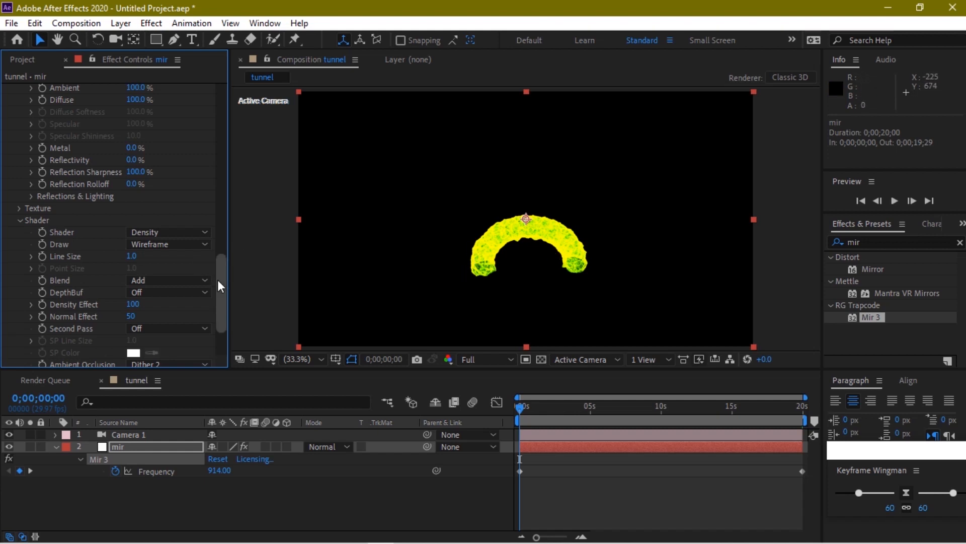
Expand Reflections & Lighting and set Density Effect to 99
drag(223, 280, 218, 298)
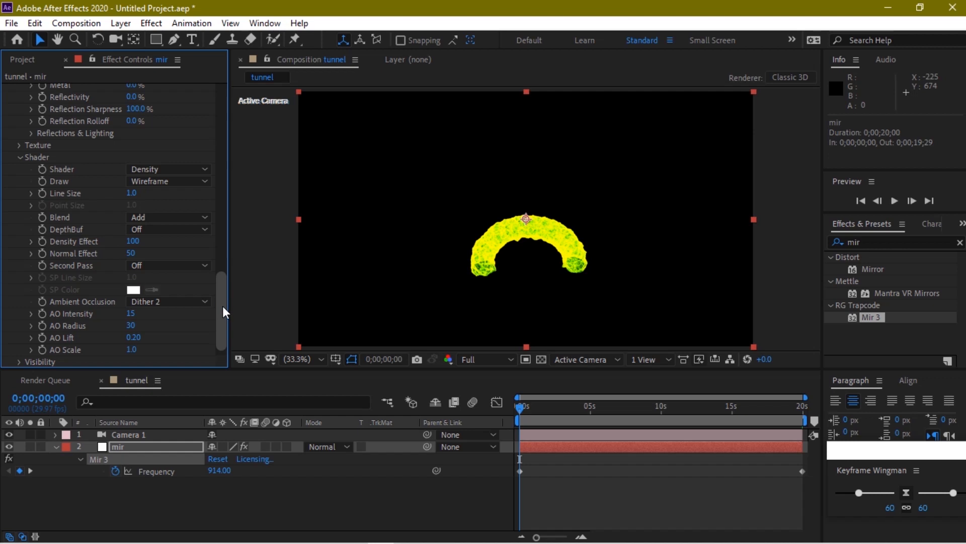
drag(218, 304, 220, 262)
click(32, 281)
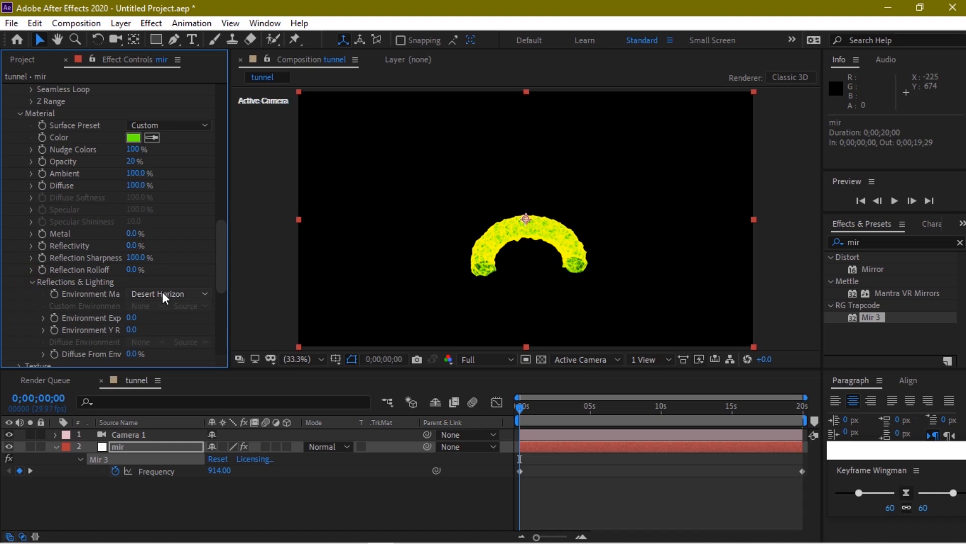
drag(222, 233, 215, 274)
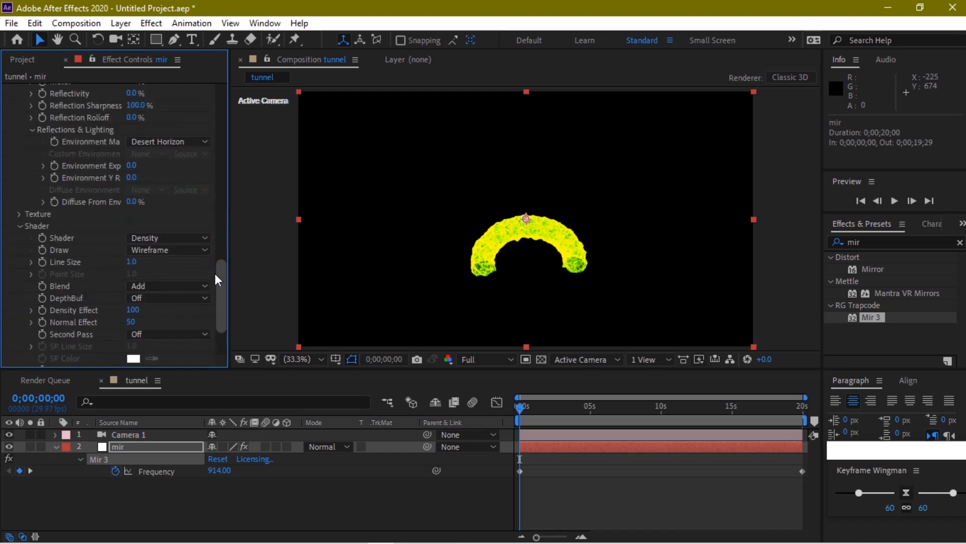
click(133, 309)
text(99)
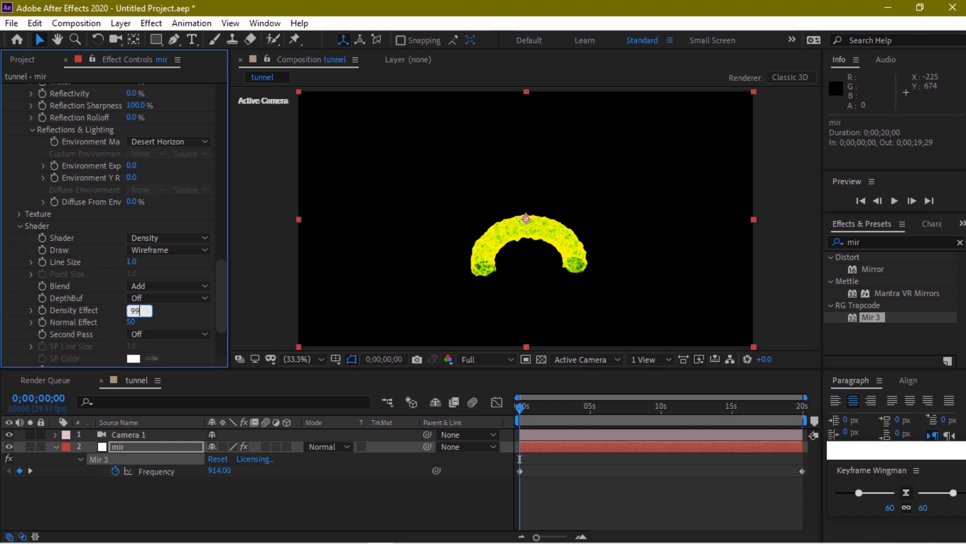
key(Return)
Dolly and orbit Camera 1 into the green tunnel, ending at position 275.7, 625.1, -939.0
click(581, 179)
click(112, 41)
click(518, 306)
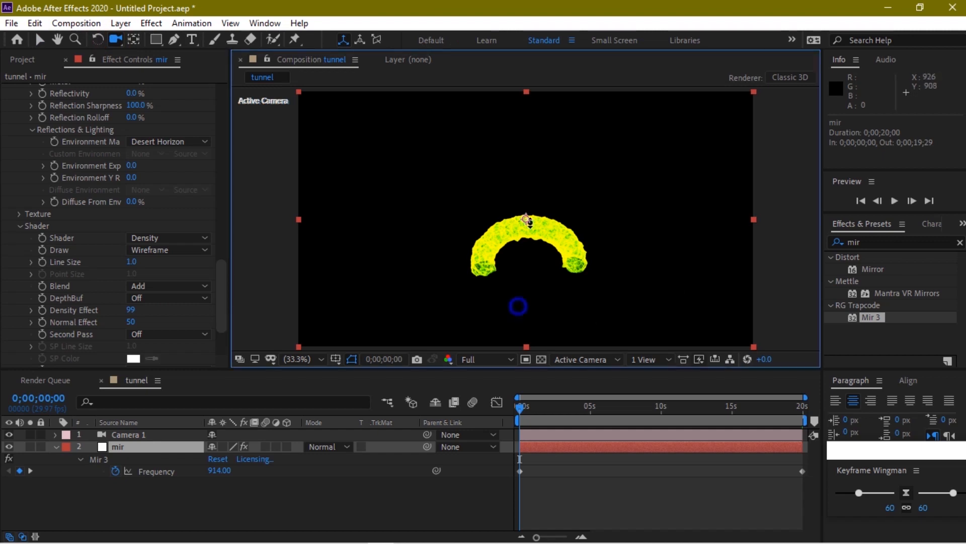
drag(519, 297, 532, 202)
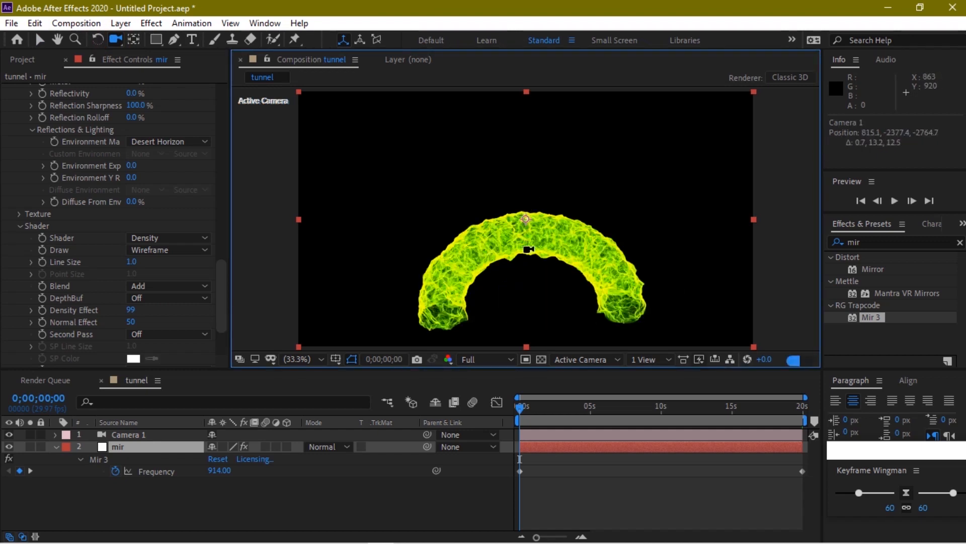
drag(510, 281, 531, 272)
drag(470, 265, 468, 107)
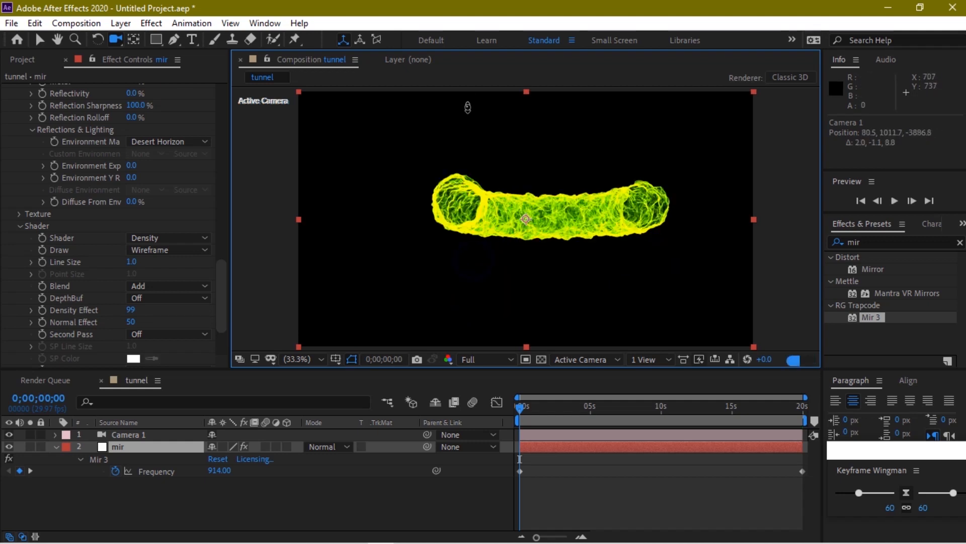
drag(454, 274, 454, 167)
drag(477, 262, 476, 56)
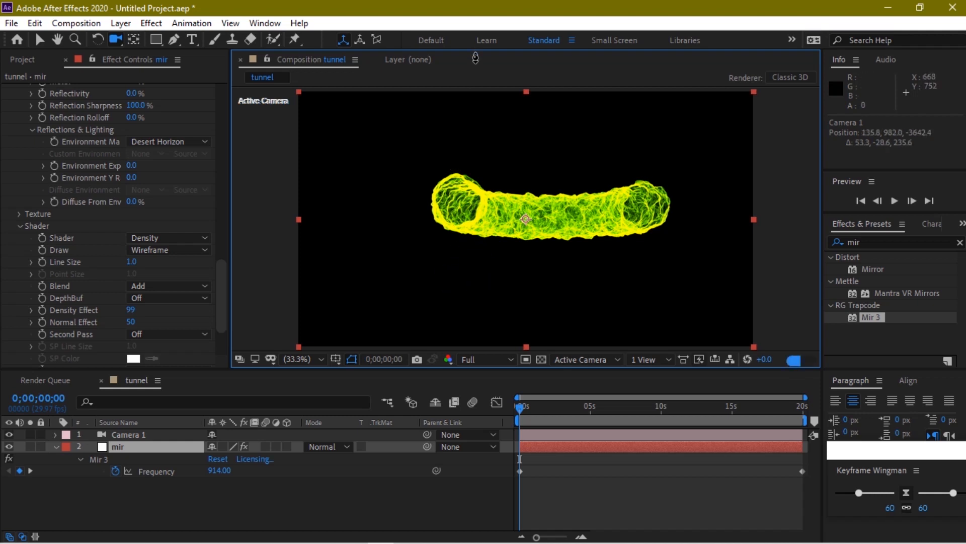
drag(482, 307, 496, 121)
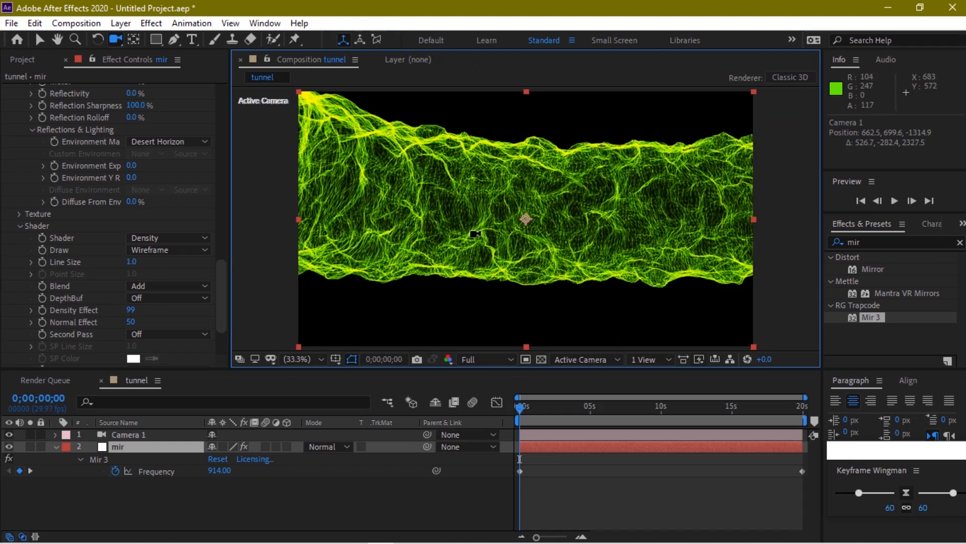
drag(441, 231, 534, 229)
drag(580, 302, 586, 190)
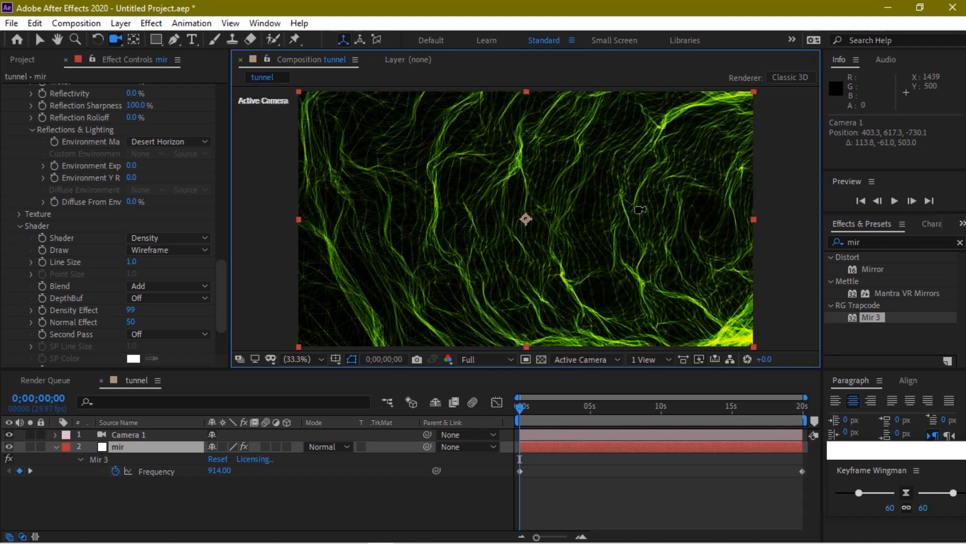
drag(610, 247, 792, 361)
drag(619, 241, 536, 243)
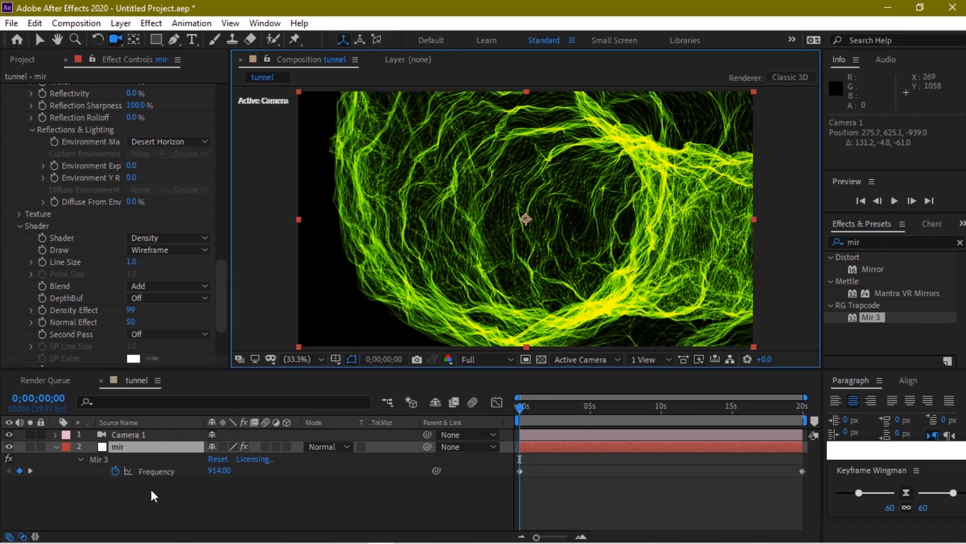
Select the Camera 1 layer and expand its Transform properties
right_click(115, 510)
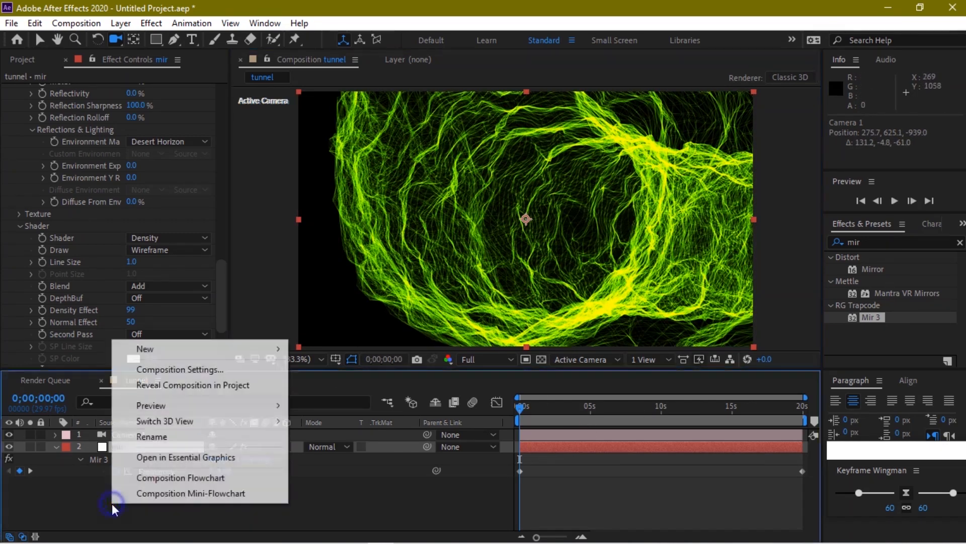
click(330, 515)
click(128, 436)
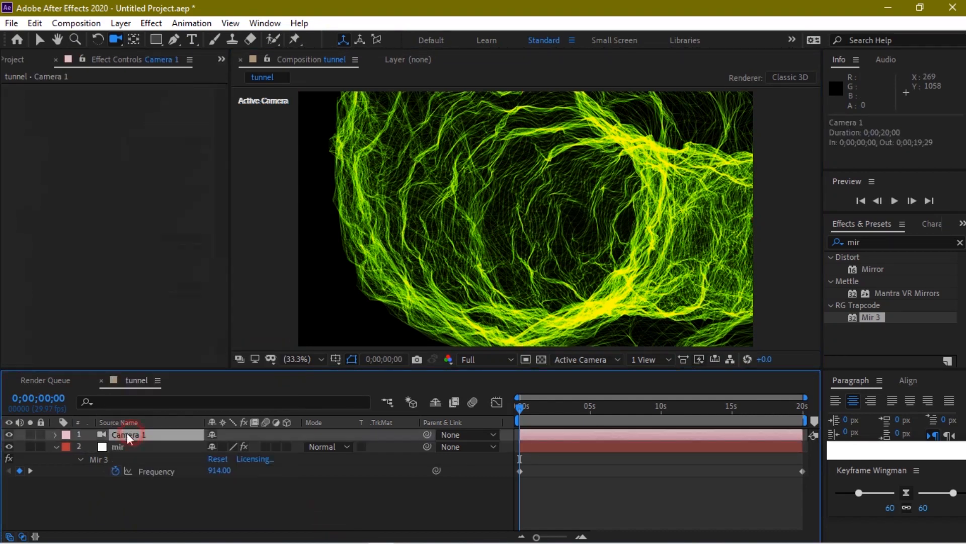
click(56, 433)
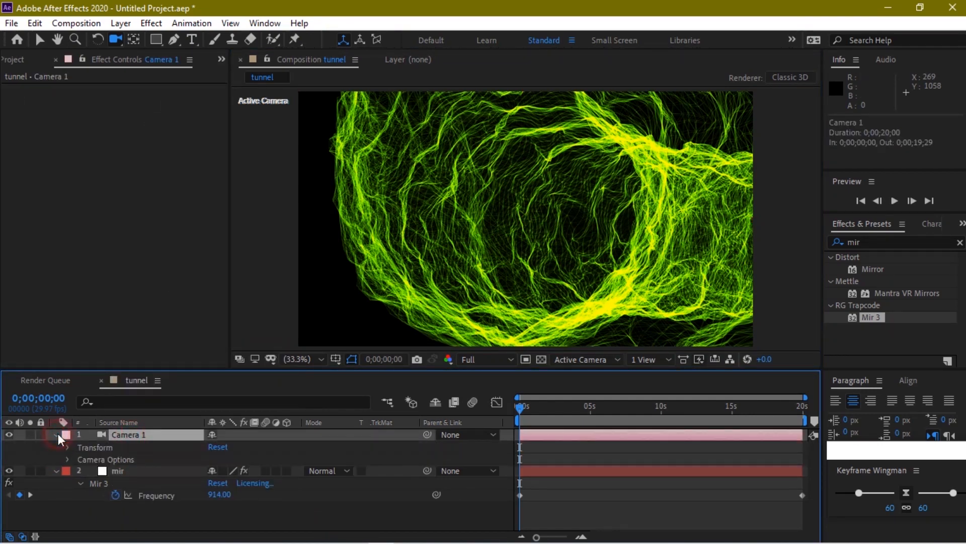
click(67, 459)
scroll(67, 460, down, 2)
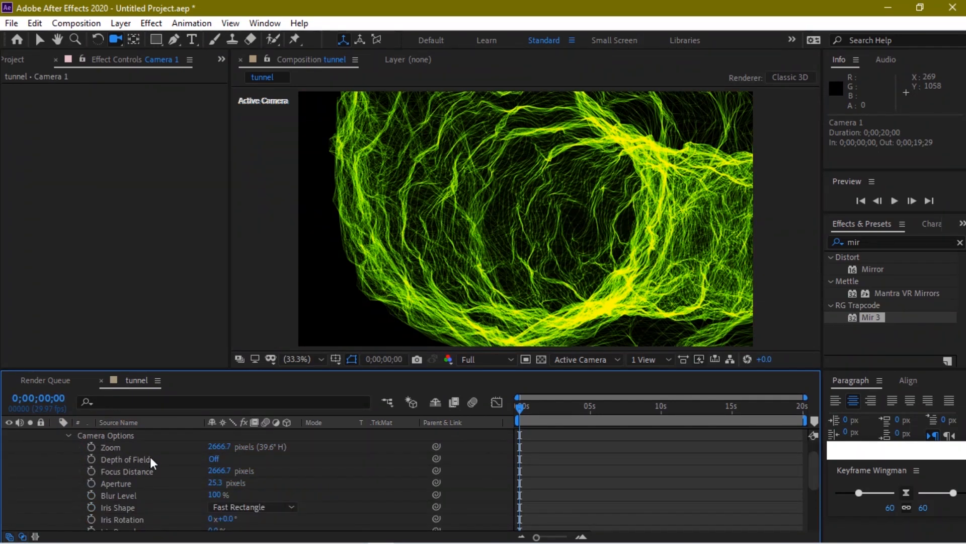
click(68, 436)
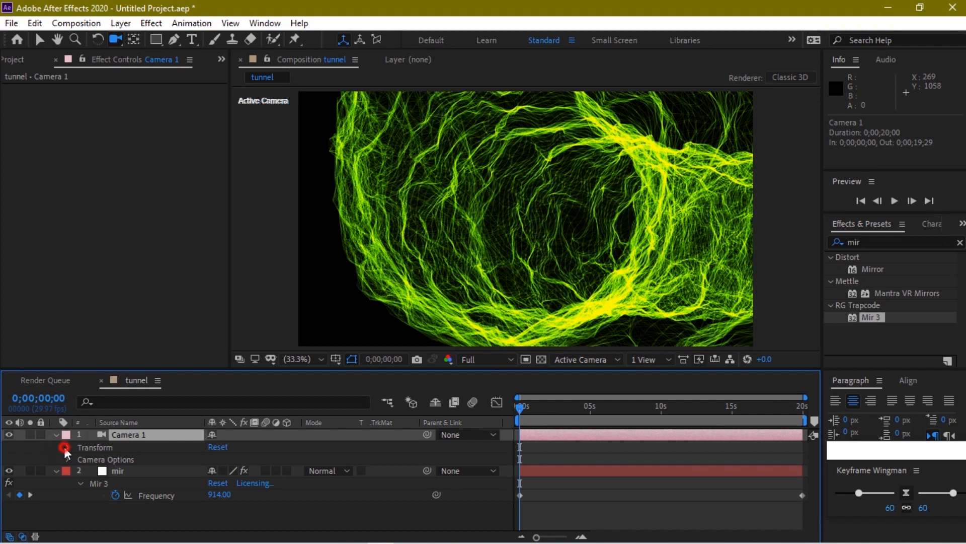
click(69, 446)
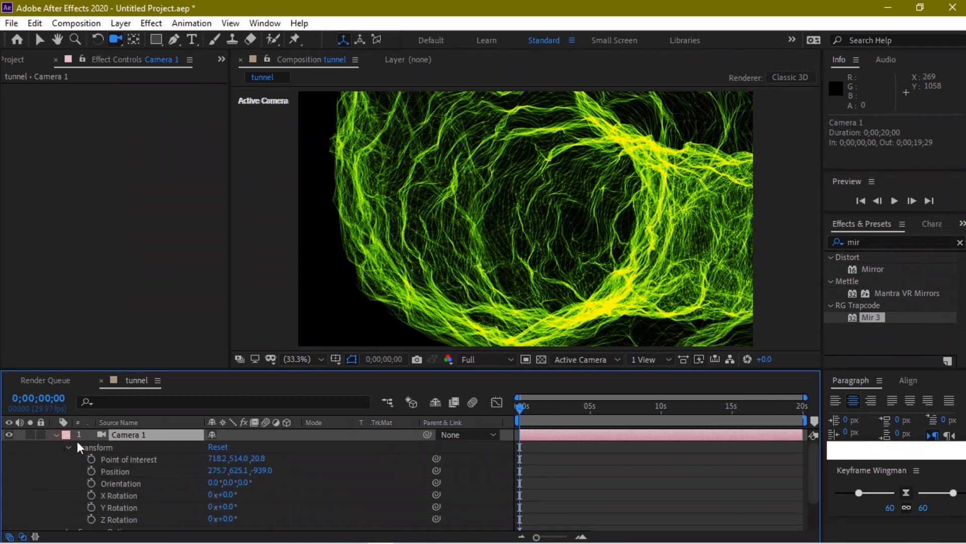
Set Camera 1's Point of Interest to 720.0, 716.7, 40.6
click(218, 458)
text(720)
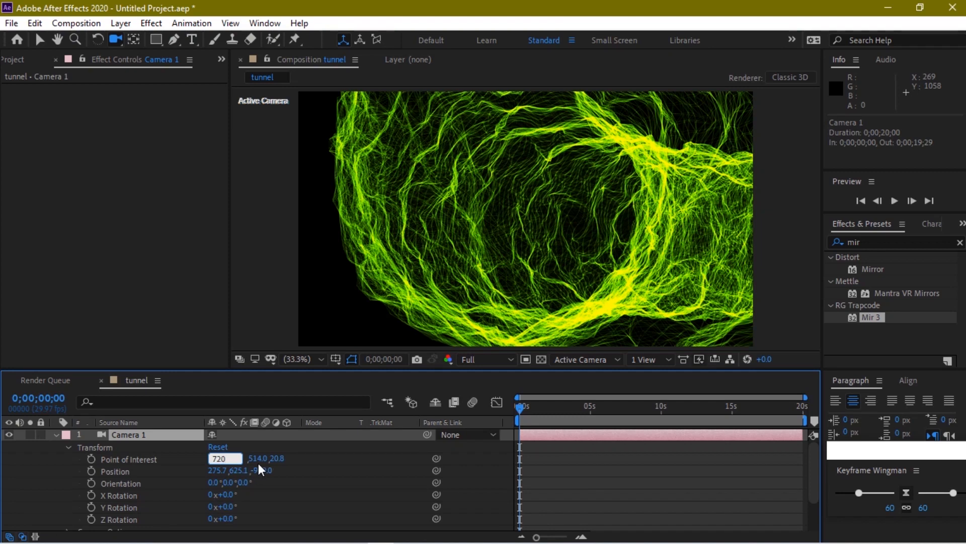
key(Return)
click(241, 459)
text(7)
text(5)
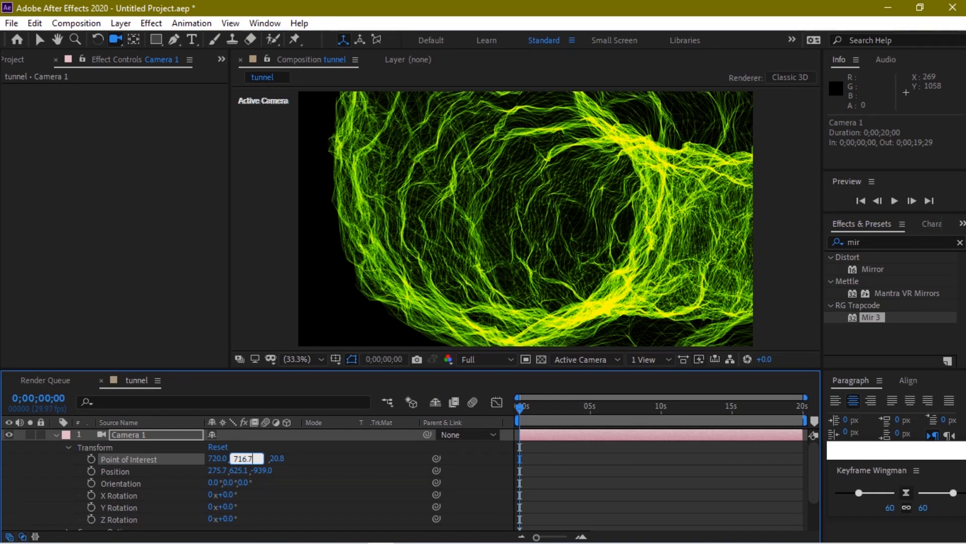
key(Return)
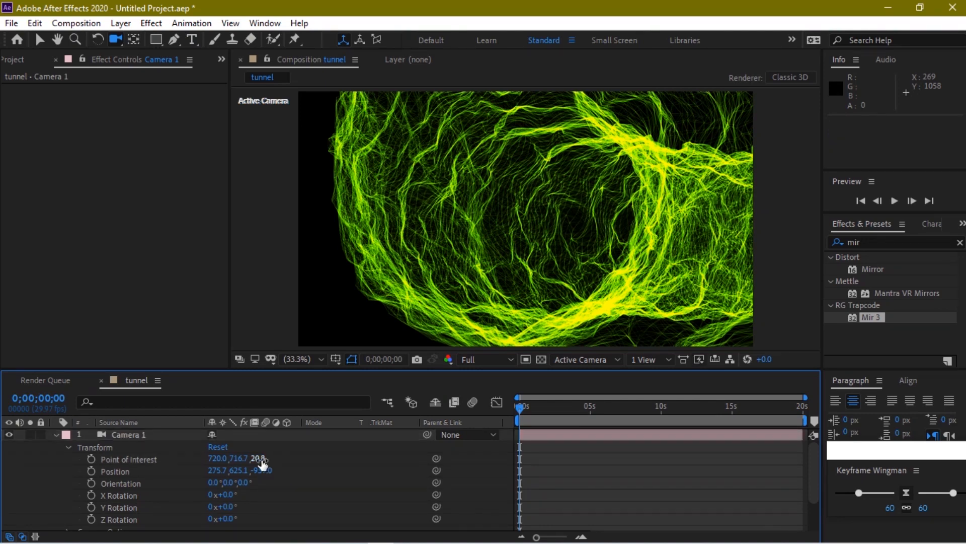
click(262, 458)
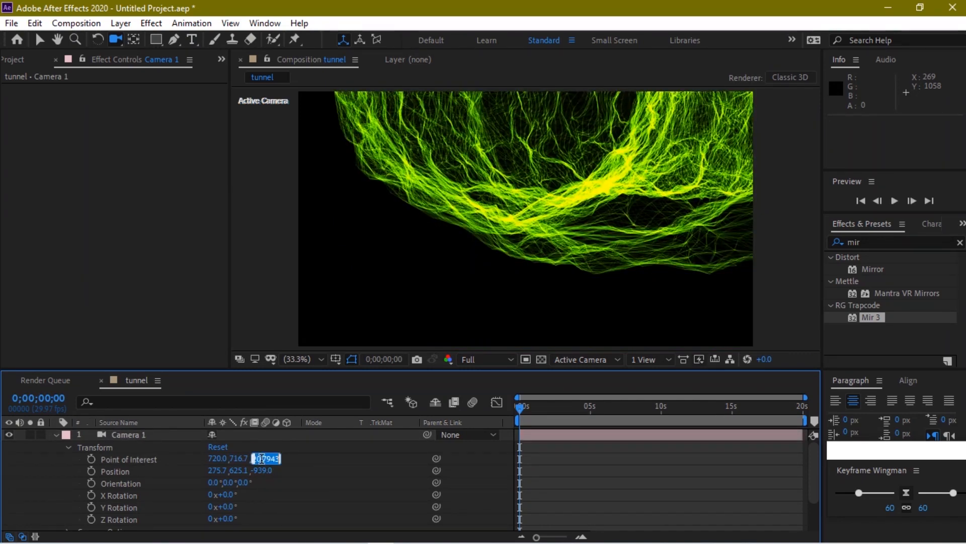
text(40.6)
key(Return)
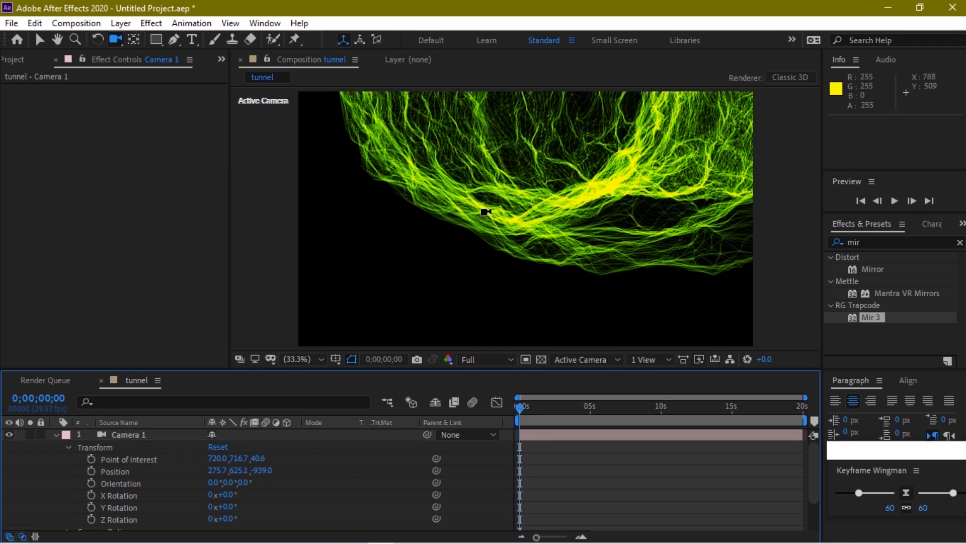
Move Camera 1 to position 354.4, 422.8, -903.1, then collapse the Camera 1 and mir properties
click(222, 469)
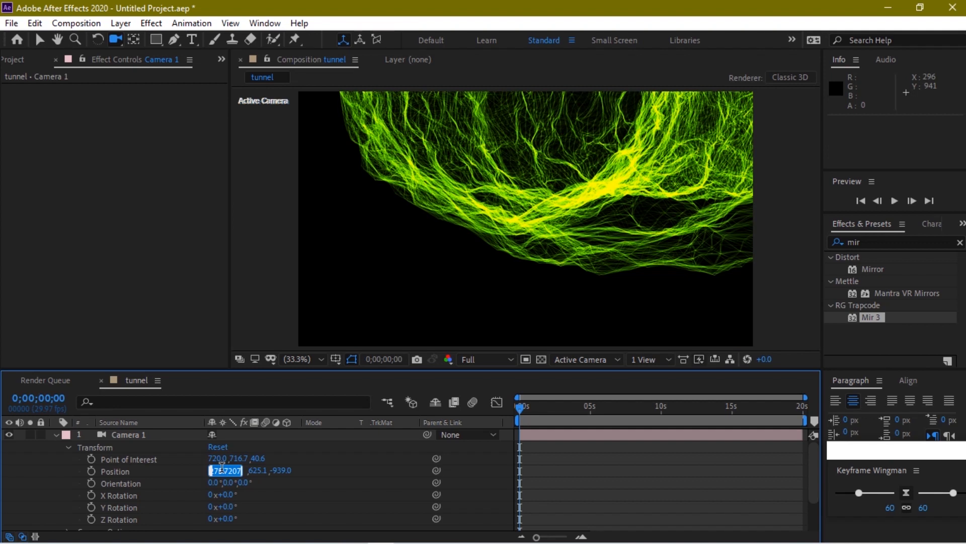
text(354)
click(249, 470)
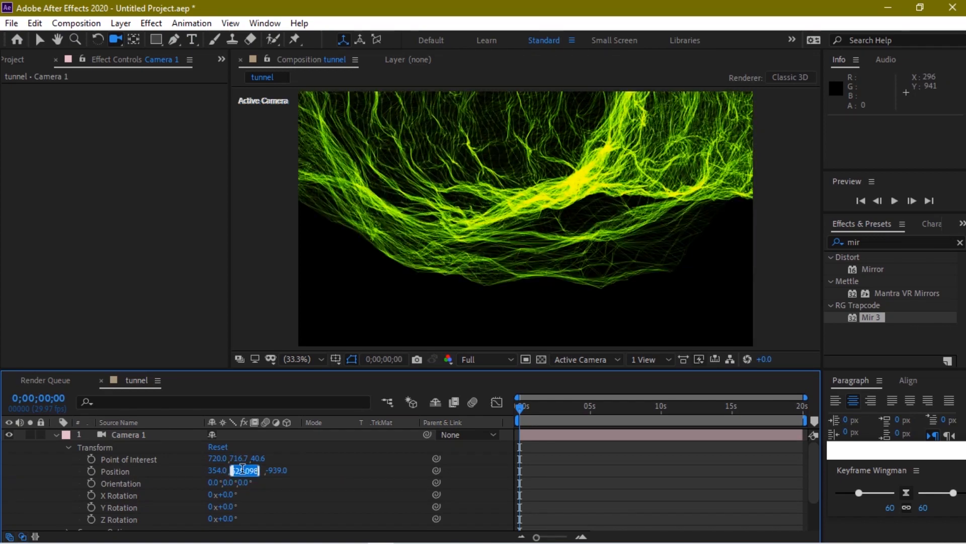
text(437.7)
click(309, 457)
click(262, 471)
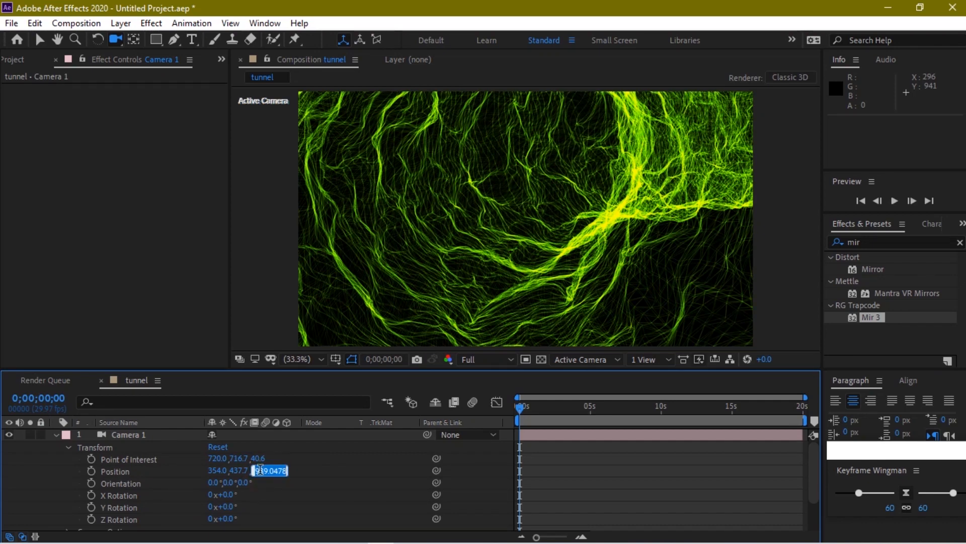
text(-907.3)
key(Return)
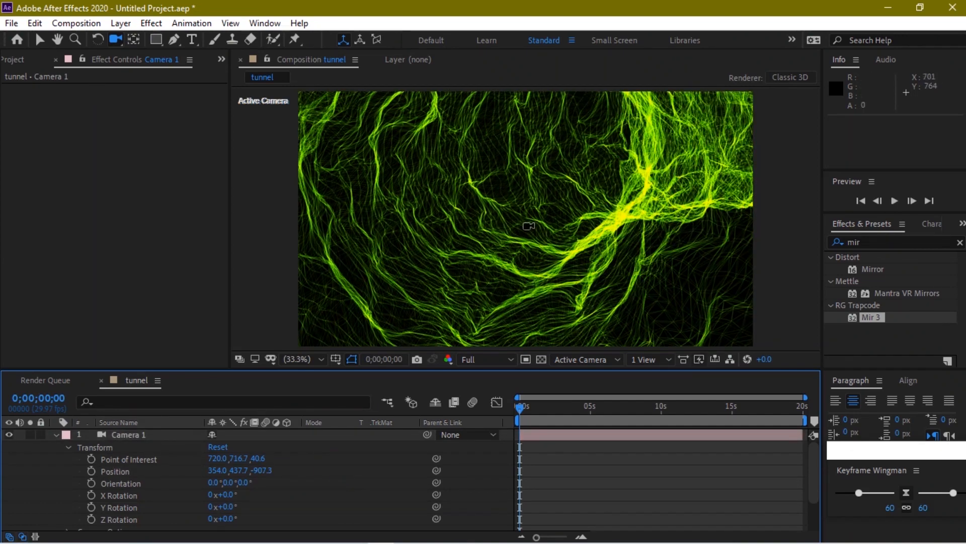
drag(523, 184, 524, 194)
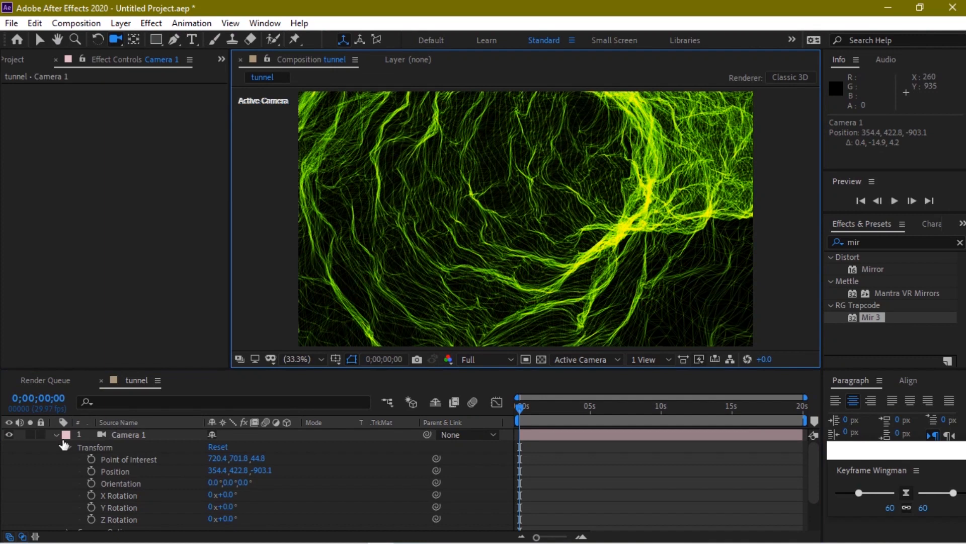
click(56, 435)
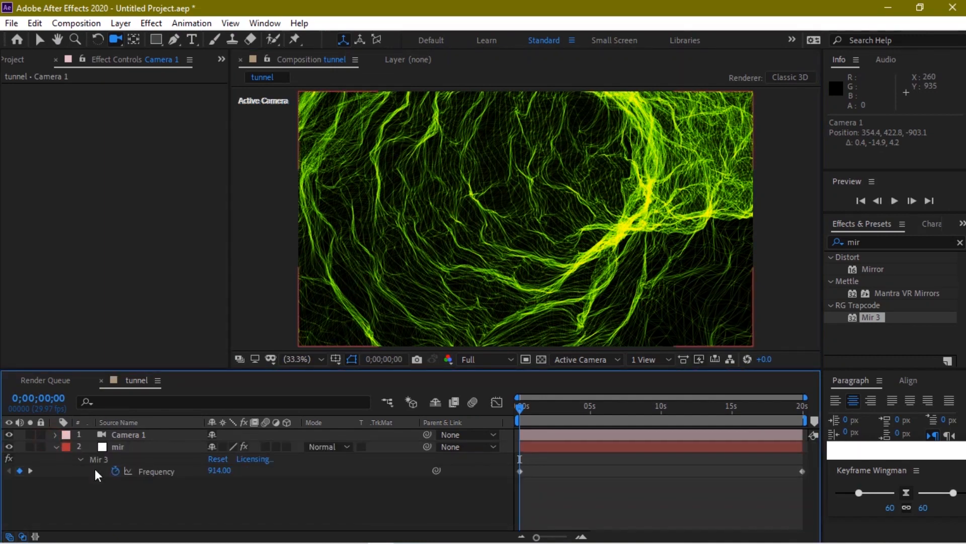
click(53, 447)
Create a dark green solid, Dark Green Solid 1, and place it beneath the mir layer
right_click(101, 498)
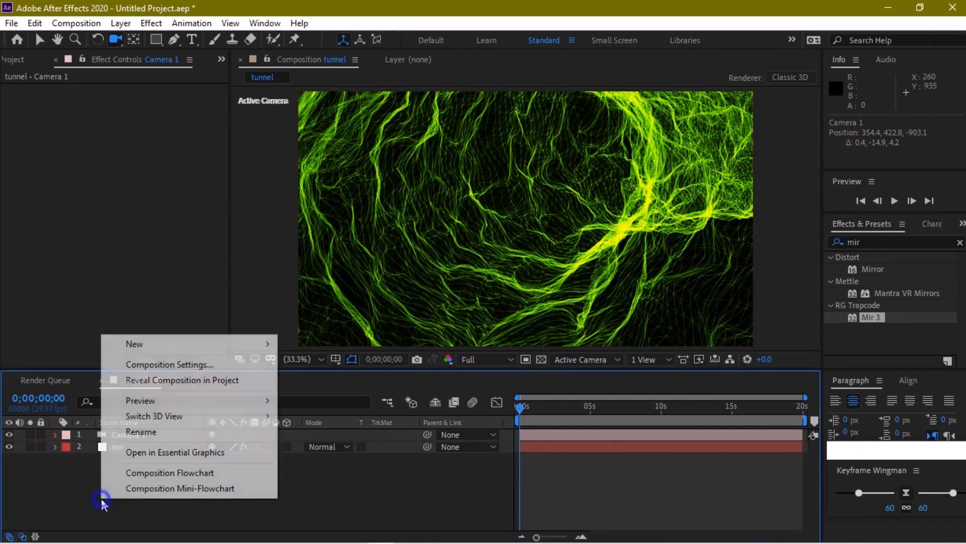
click(179, 337)
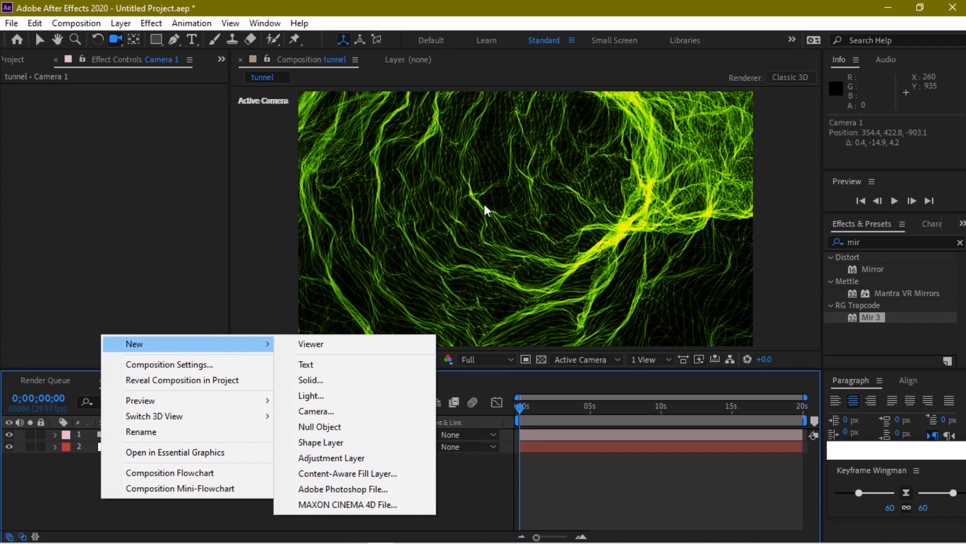
click(315, 379)
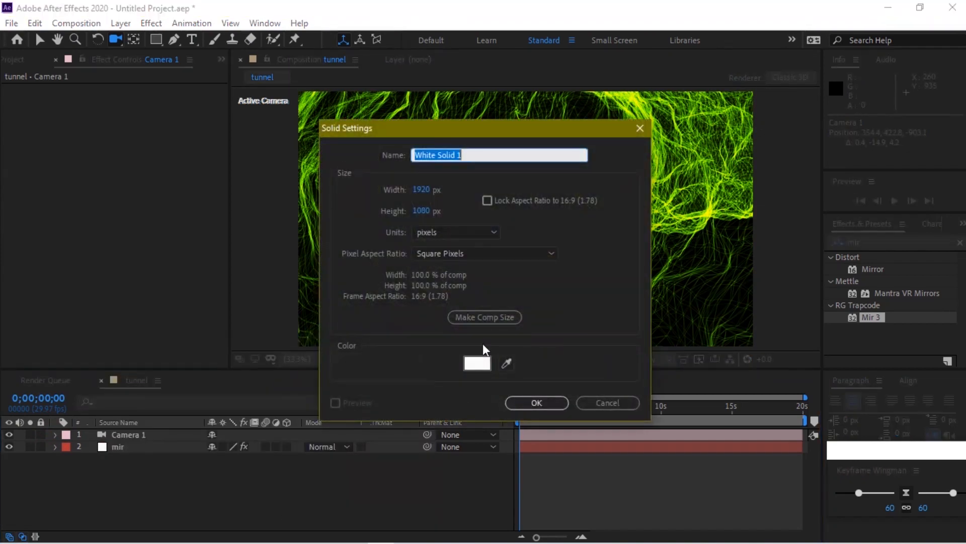
click(478, 362)
click(279, 306)
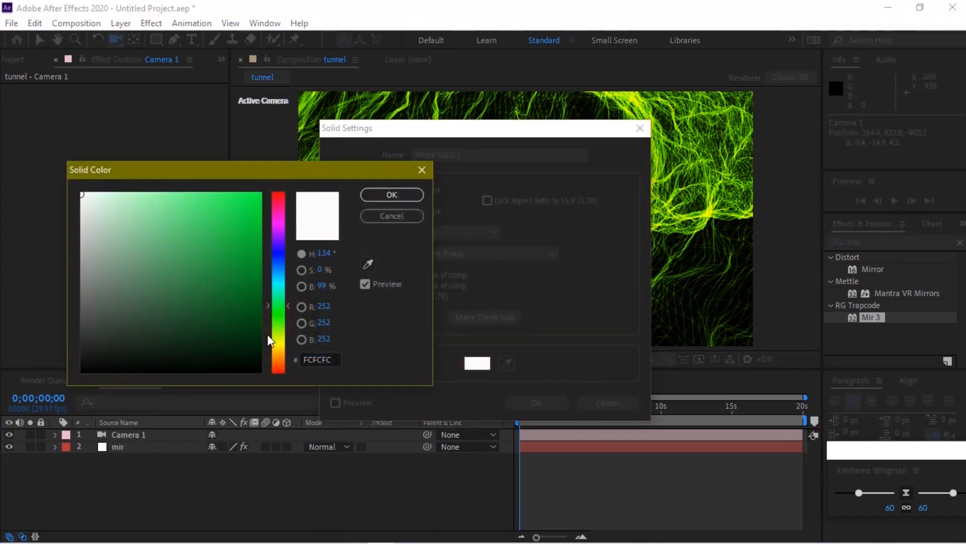
click(258, 338)
click(387, 194)
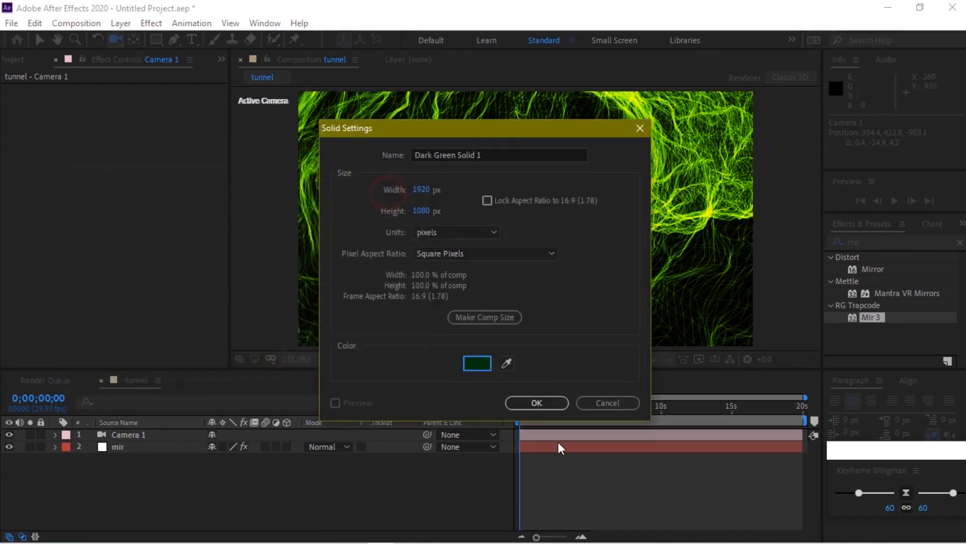
click(544, 404)
drag(143, 437, 141, 462)
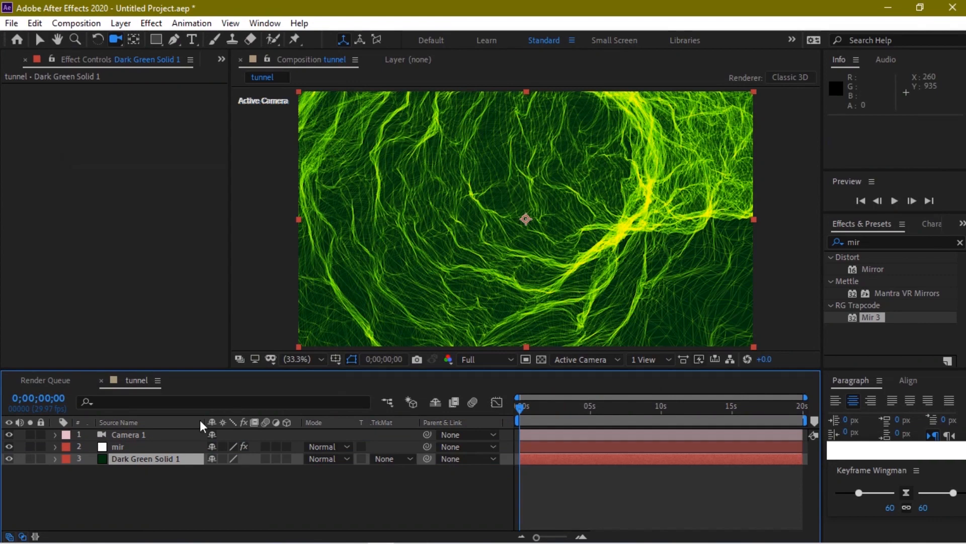
click(39, 40)
Create another solid layer named 'optical'
right_click(150, 509)
click(262, 353)
click(395, 392)
text(opt)
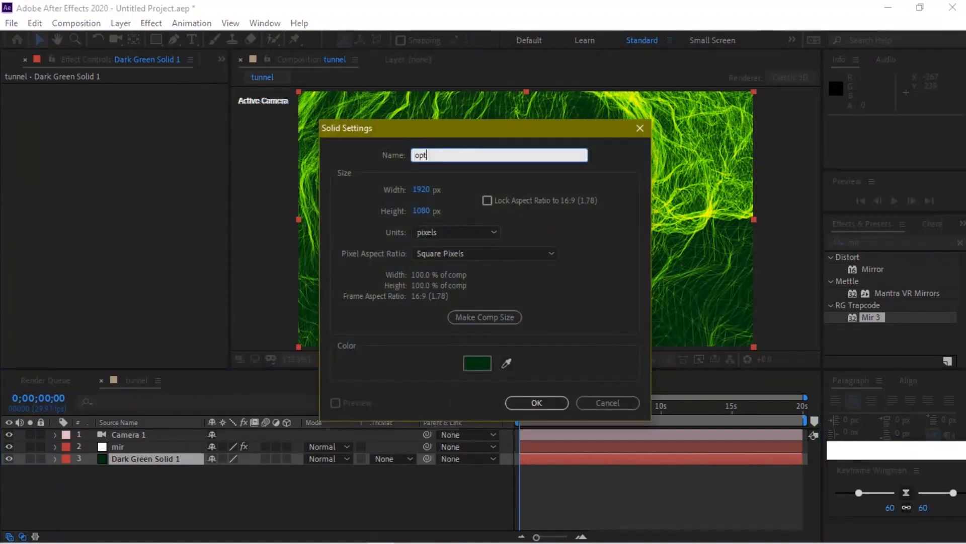
text(ical)
click(542, 401)
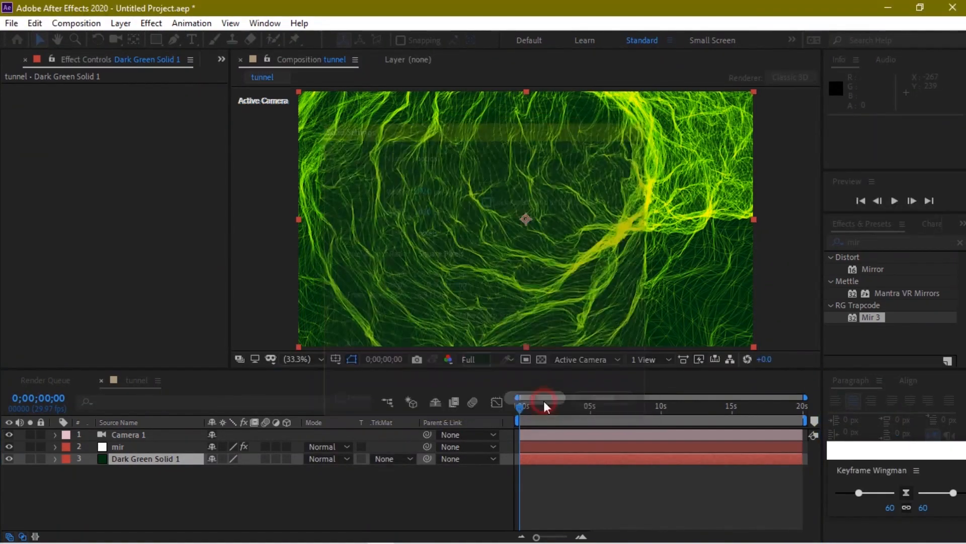
Apply the Optical Flares effect to the optical layer
click(863, 242)
text(o)
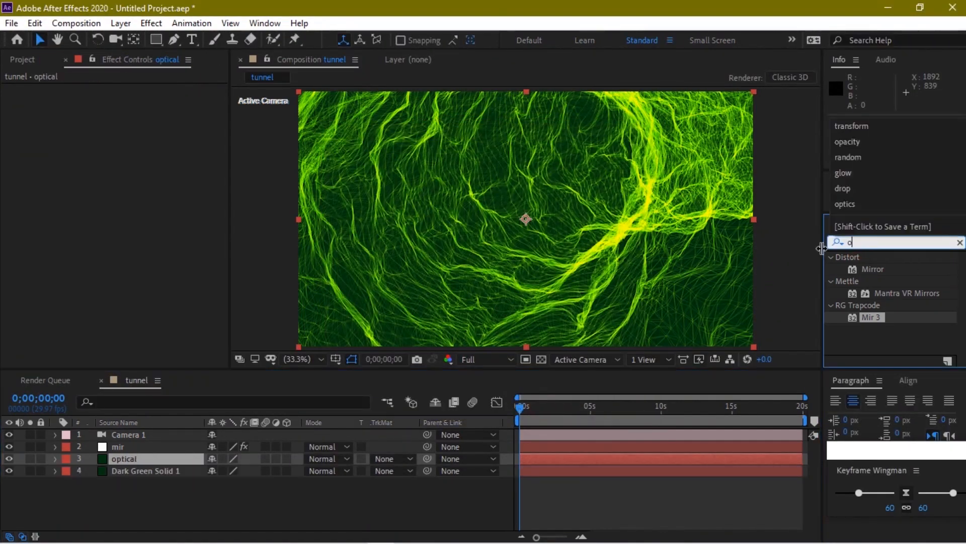
text(ptical)
click(889, 296)
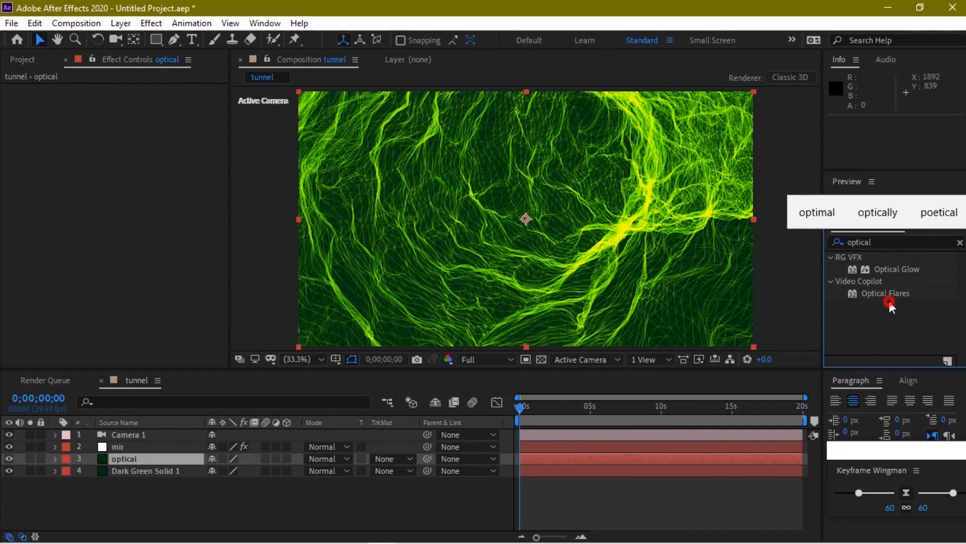
drag(886, 293, 161, 458)
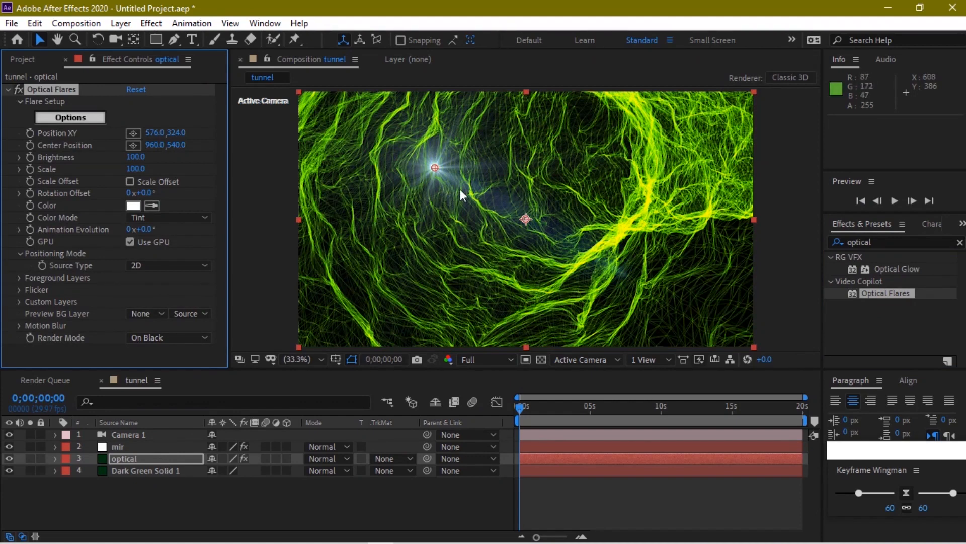
Set the flare position to 1492.2, 326.6 and discard the flare Options changes
click(155, 133)
text(1492)
text(.2)
click(192, 137)
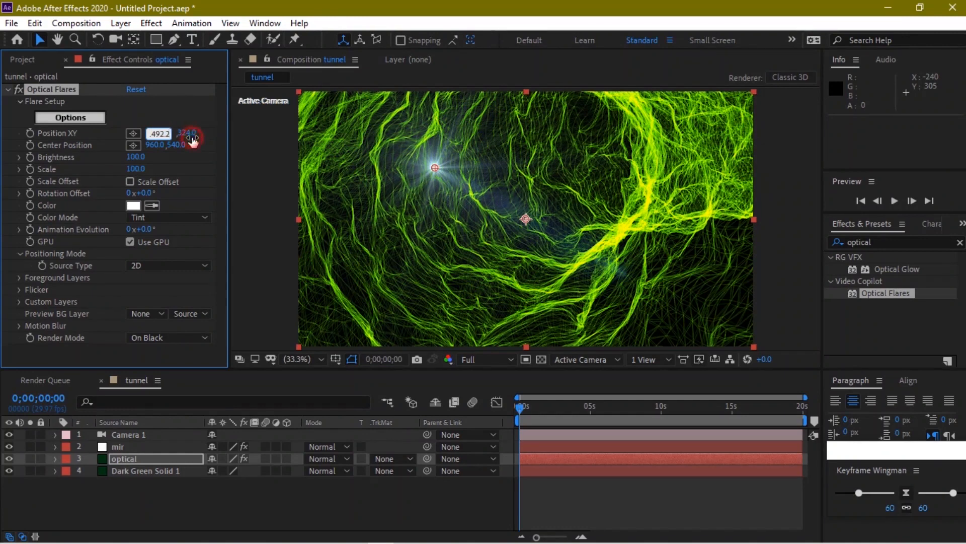
click(191, 136)
text(326.6)
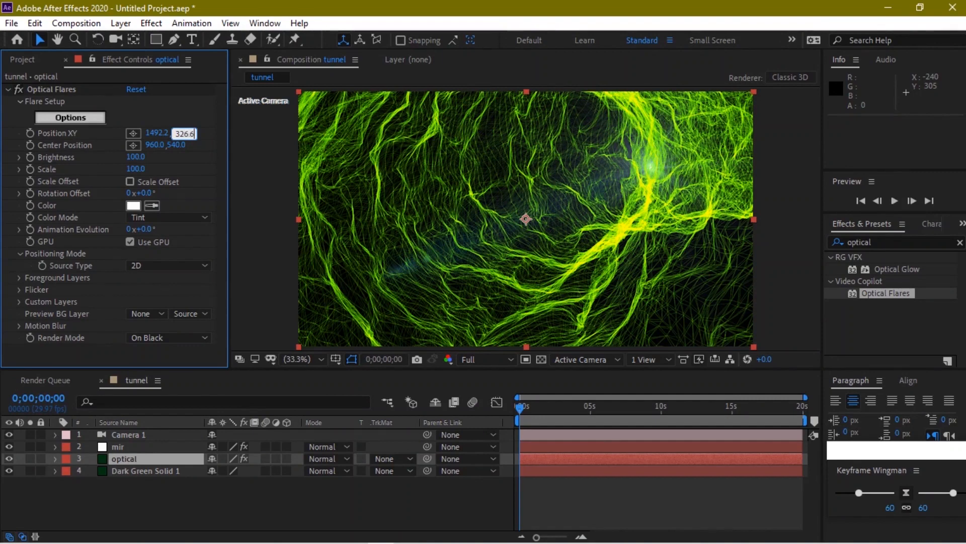
click(198, 120)
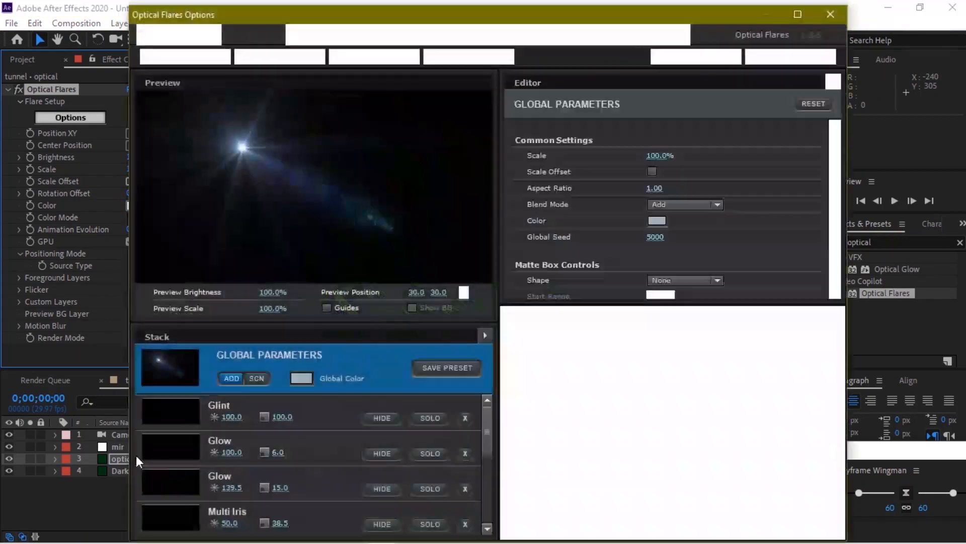
click(818, 20)
click(432, 297)
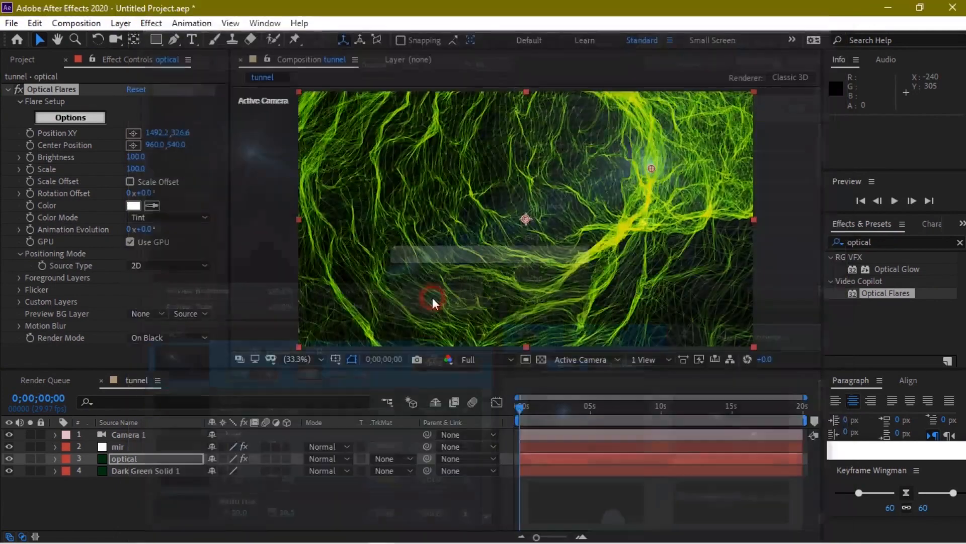
Tint the flare green (04BF09) and set its Source Type to 3D
click(132, 208)
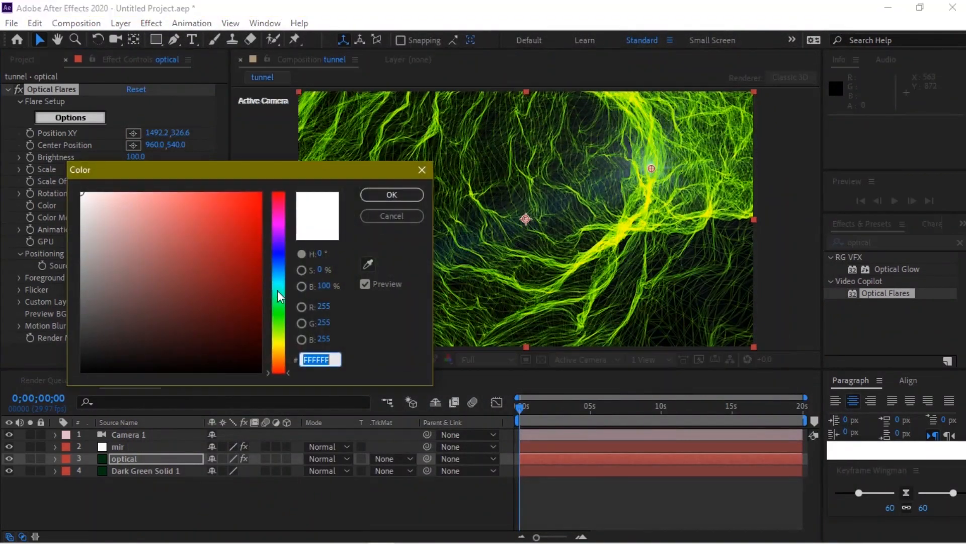
click(278, 312)
click(260, 195)
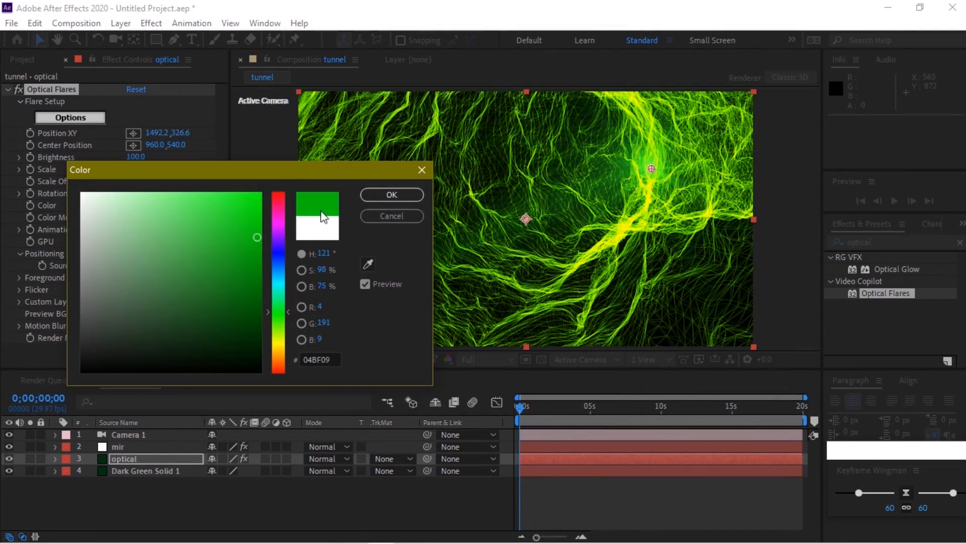
click(391, 195)
click(198, 265)
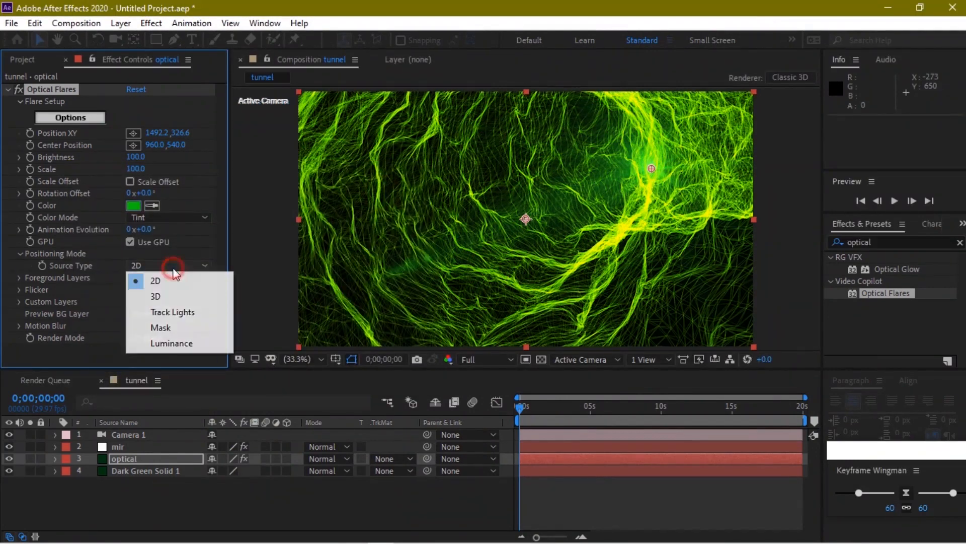
click(171, 297)
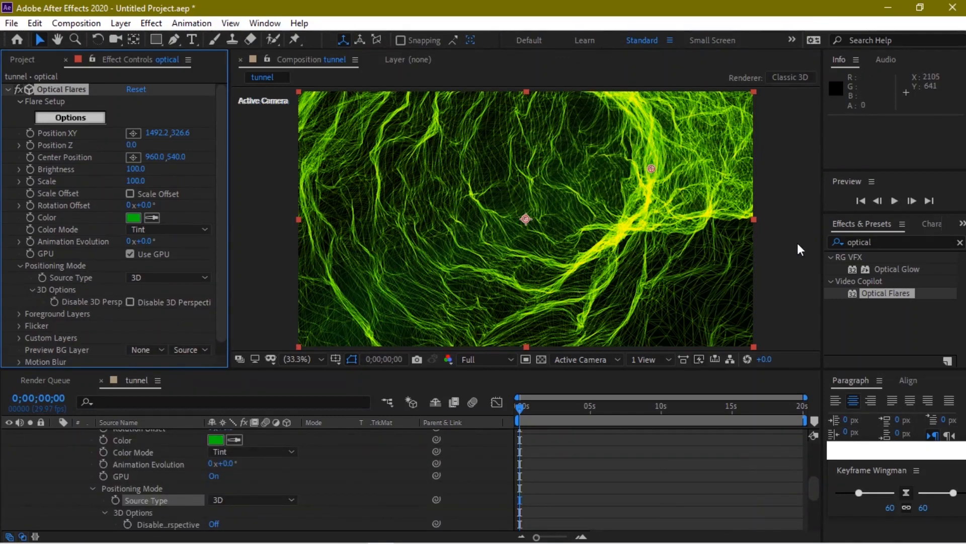
click(880, 240)
Find the Glow effect and apply it to the optical layer
text(d)
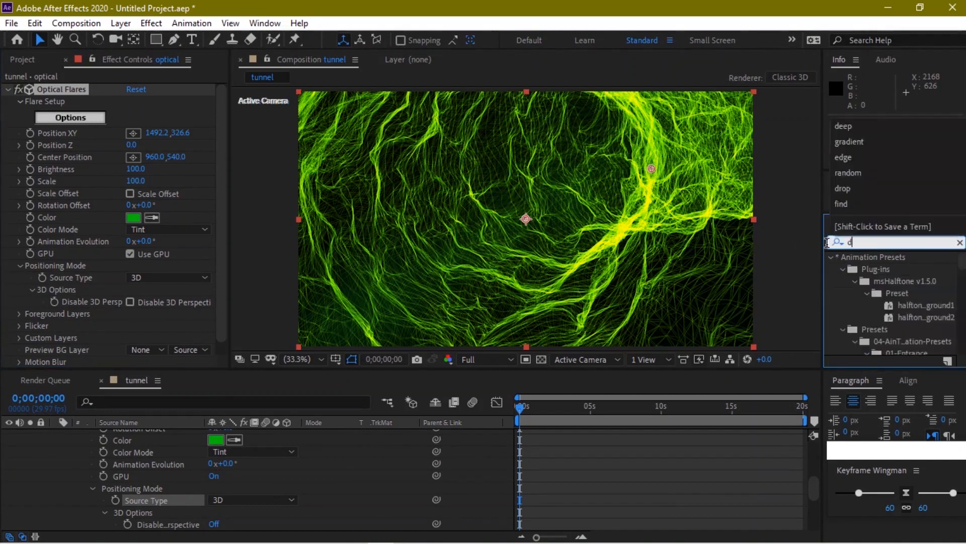
text(eep)
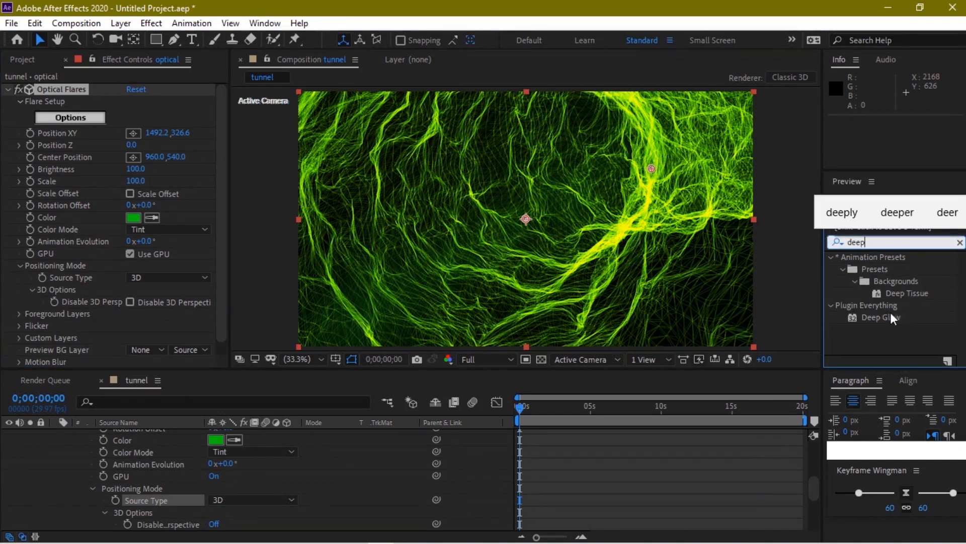
click(810, 486)
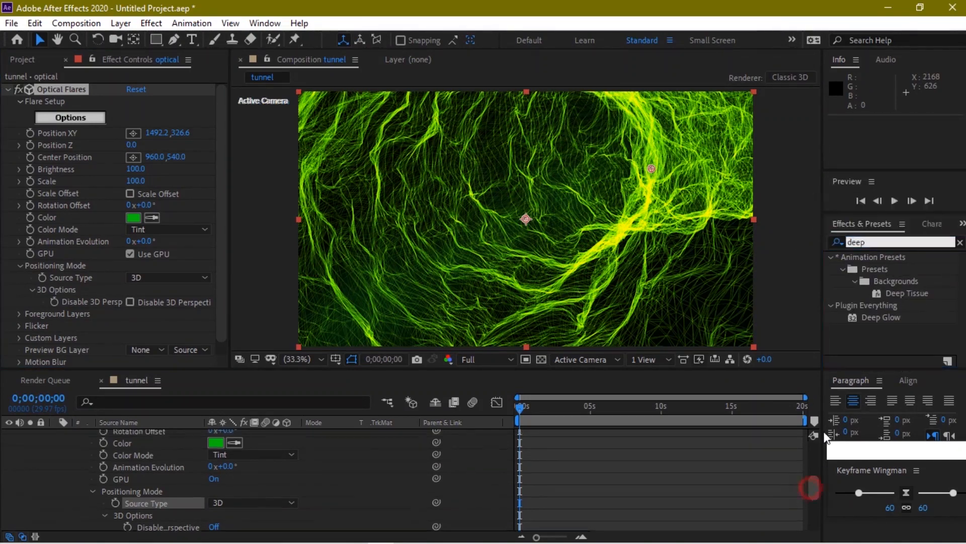
drag(811, 488, 824, 436)
drag(880, 243, 832, 242)
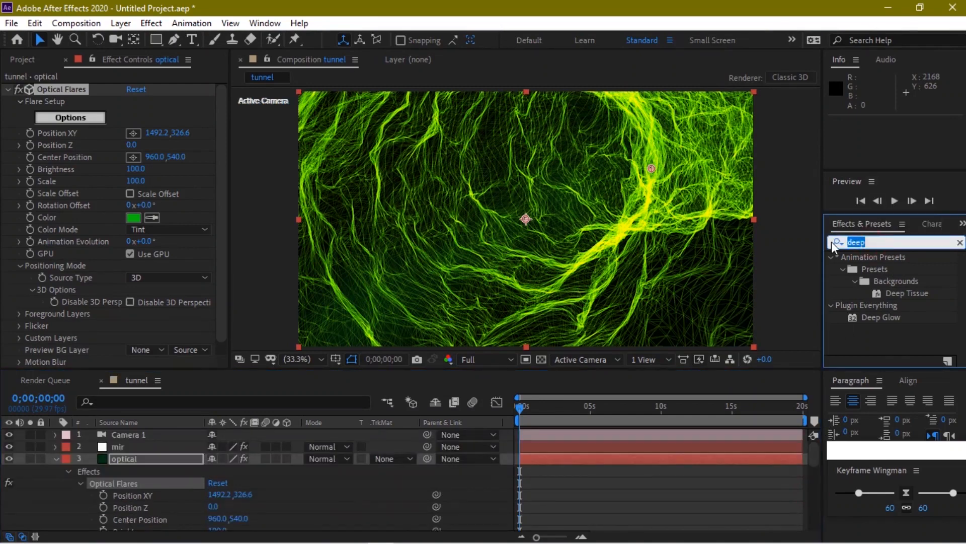
text(glow)
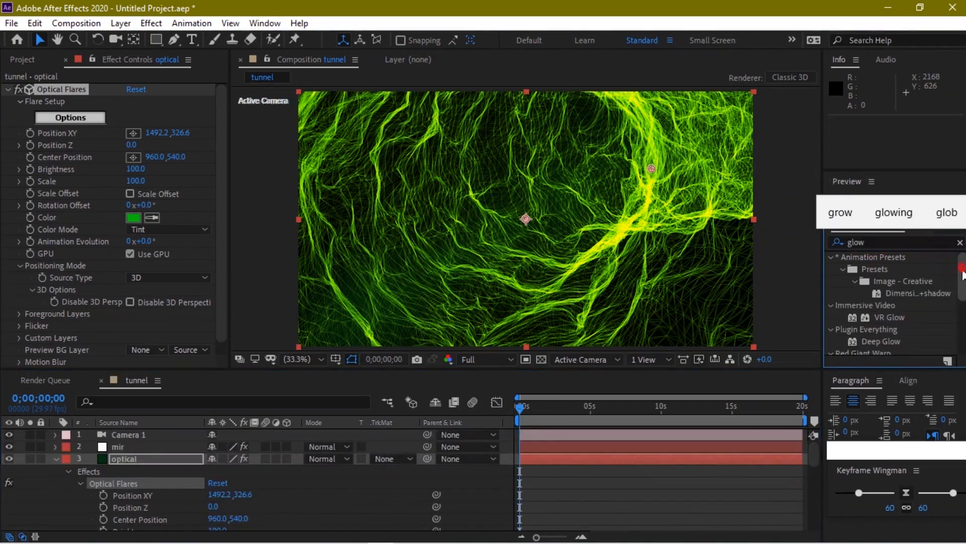
drag(963, 275, 960, 322)
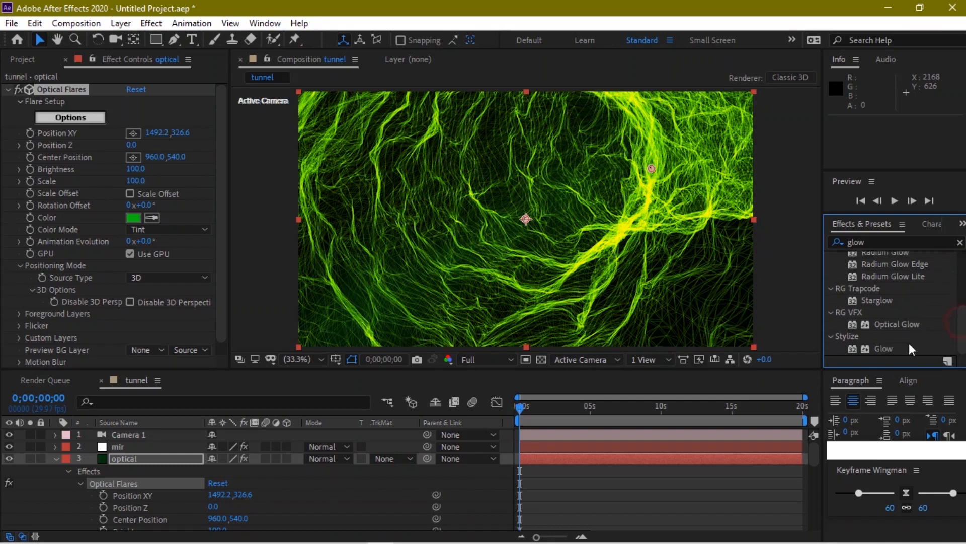
mouse_move(888, 347)
mouse_down()
mouse_move(436, 394)
mouse_move(151, 460)
mouse_move(898, 350)
mouse_up()
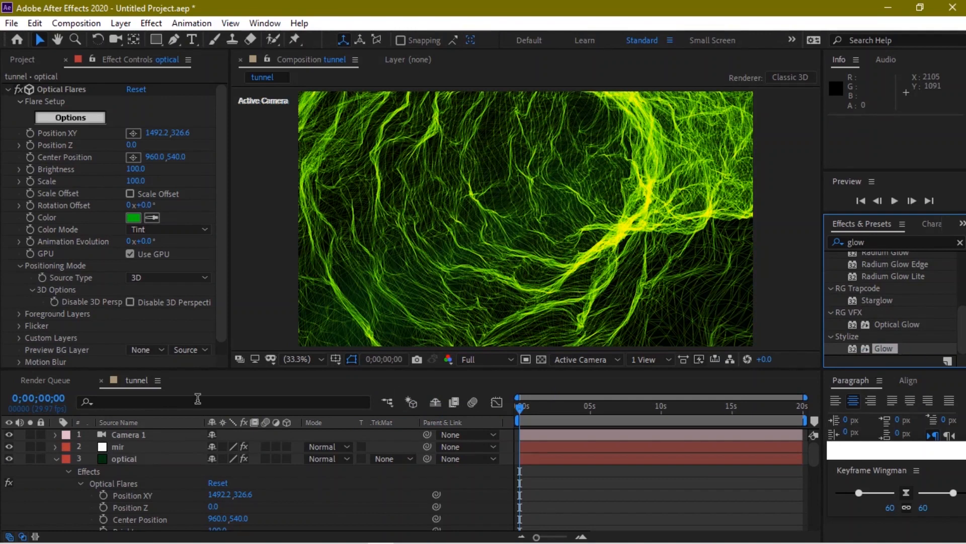
Apply Glow and Deep Glow to the Dark Green Solid 1 layer
click(55, 461)
click(141, 470)
drag(879, 342, 172, 469)
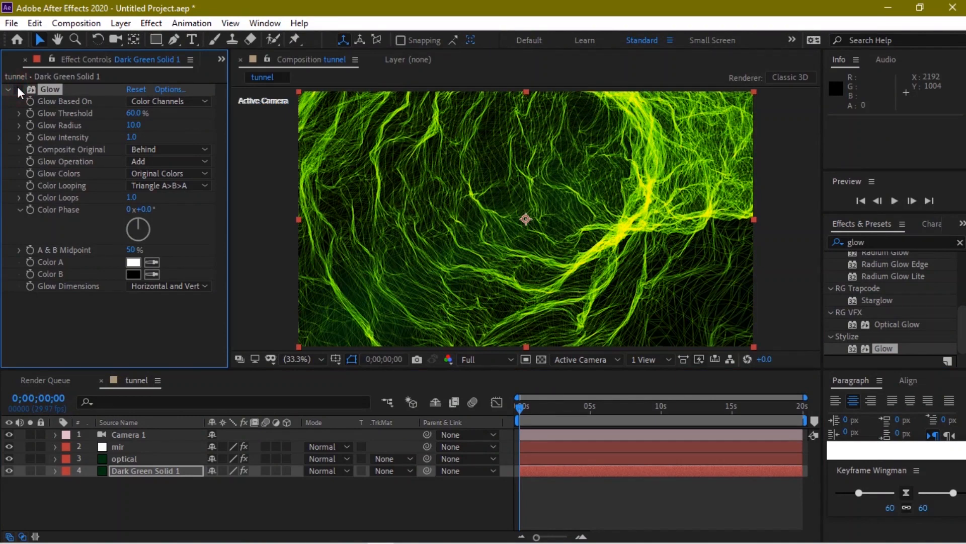
click(838, 242)
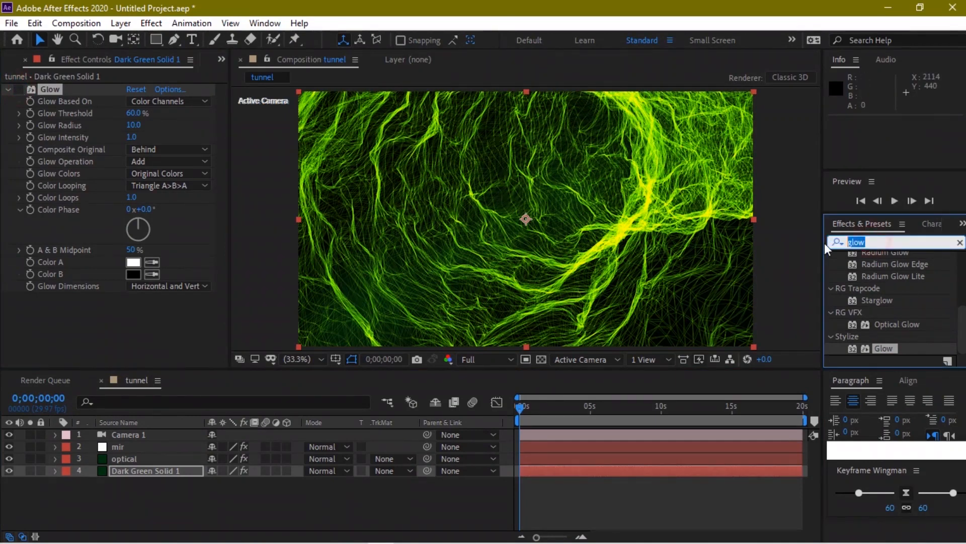
text(deep)
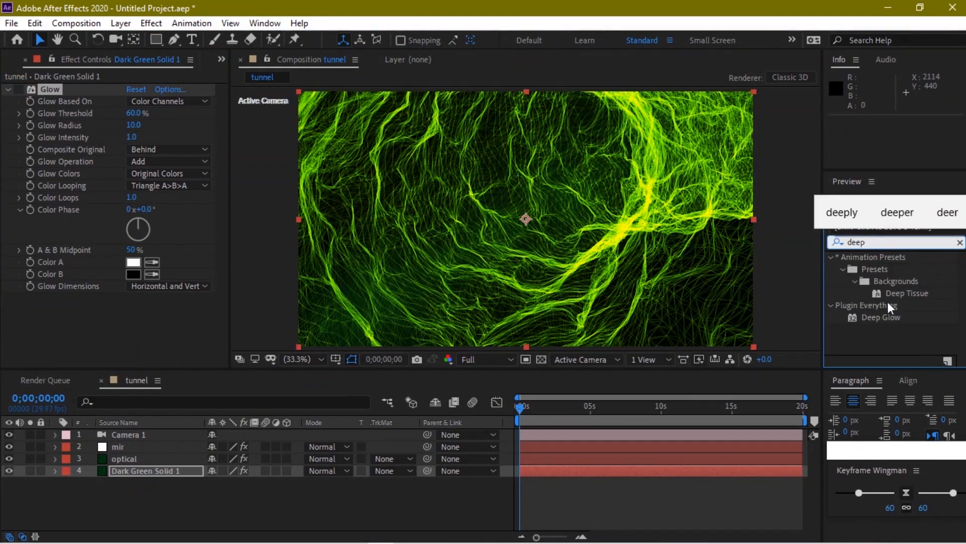
drag(880, 316, 174, 470)
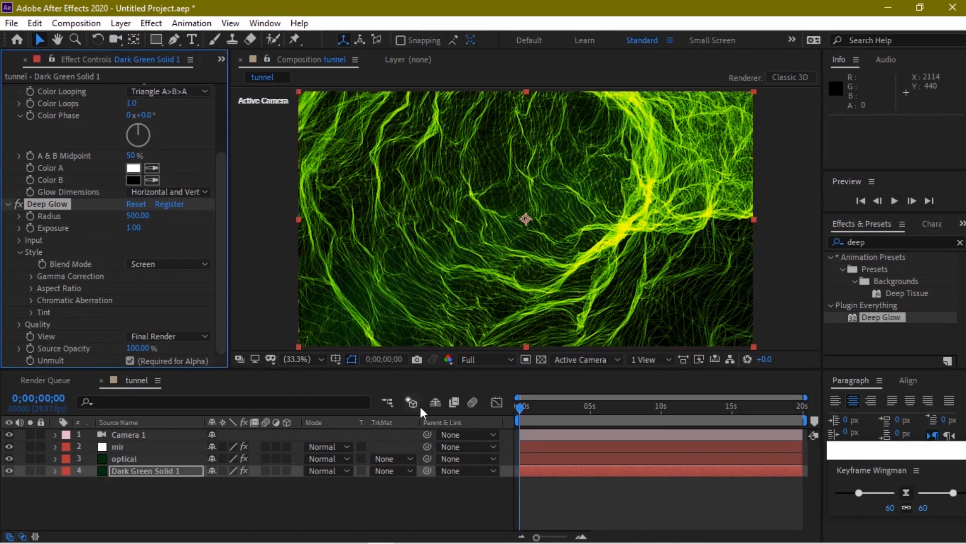
Move the playhead through later frames, ending near 0;00;16;28
click(584, 420)
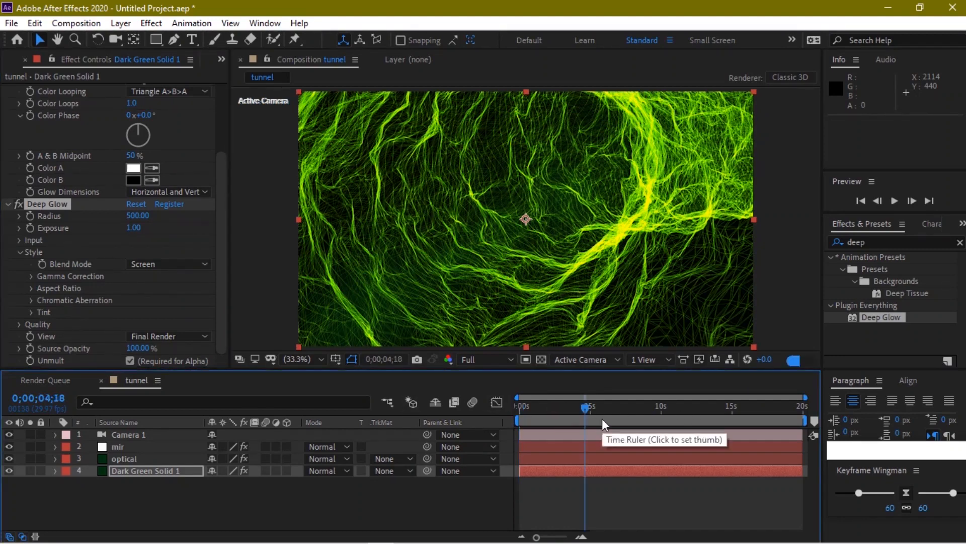
click(635, 417)
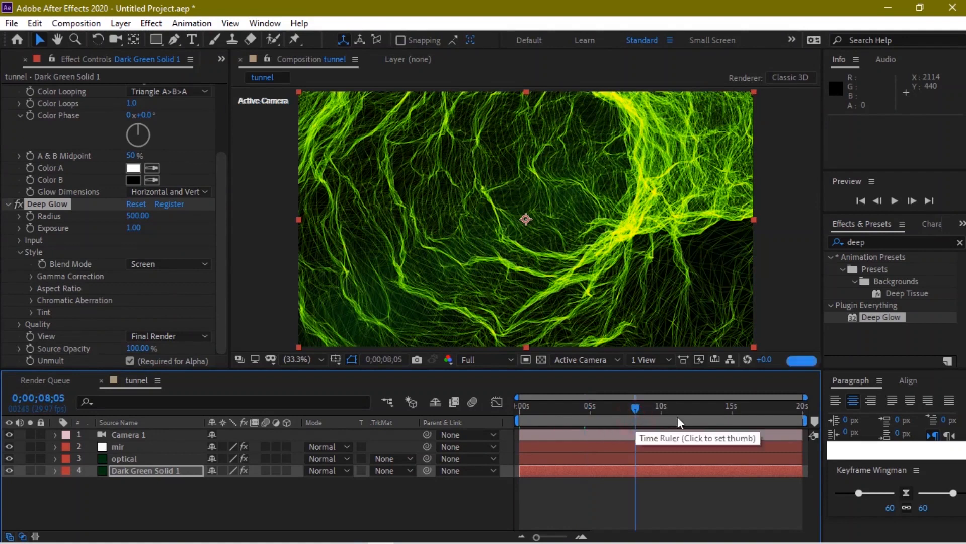
click(696, 415)
click(759, 416)
mouse_move(452, 6)
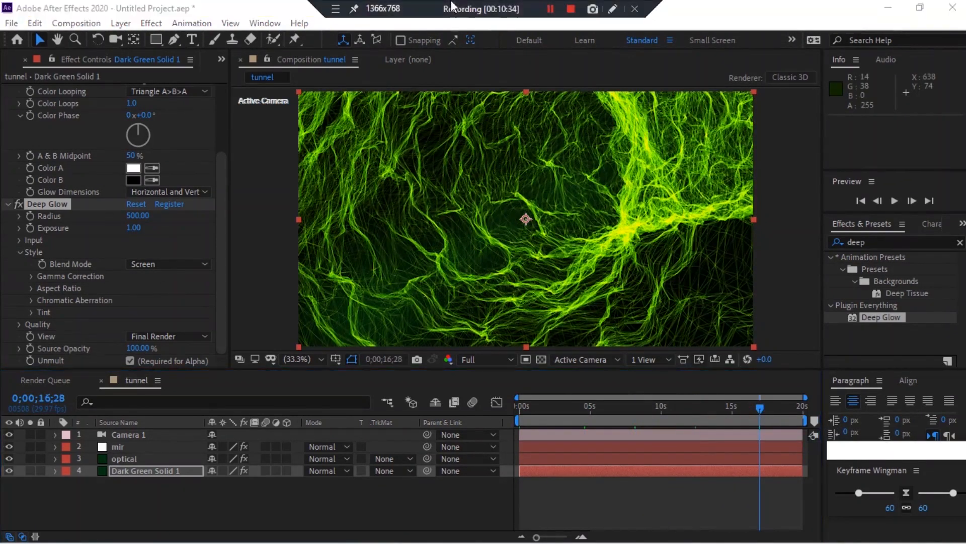
click(545, 12)
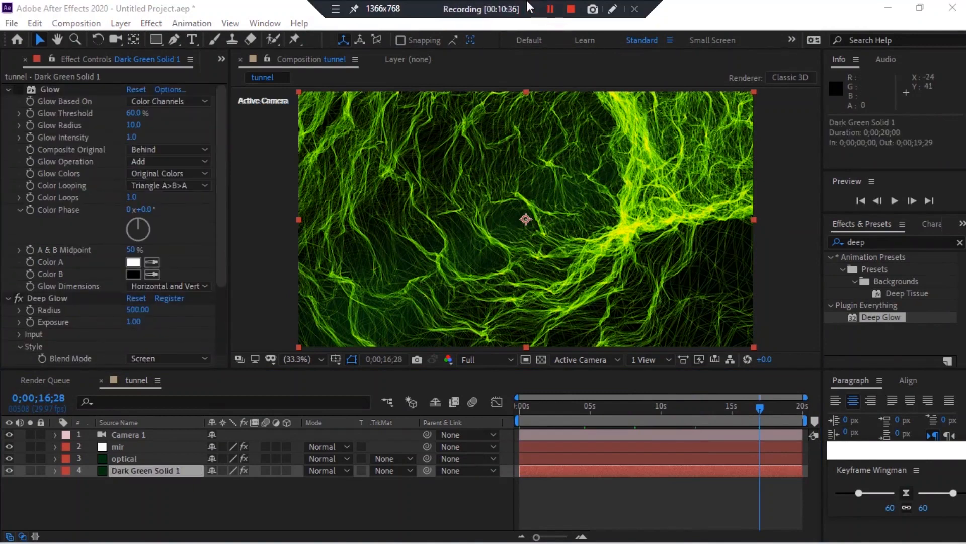
Remove Deep Glow from the solid and rename it 'background'
click(157, 322)
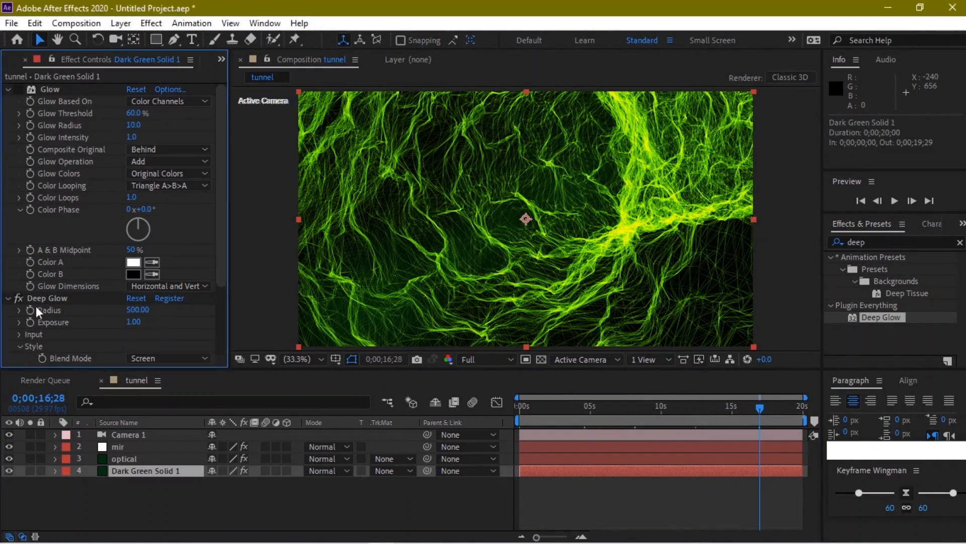
click(48, 298)
key(Delete)
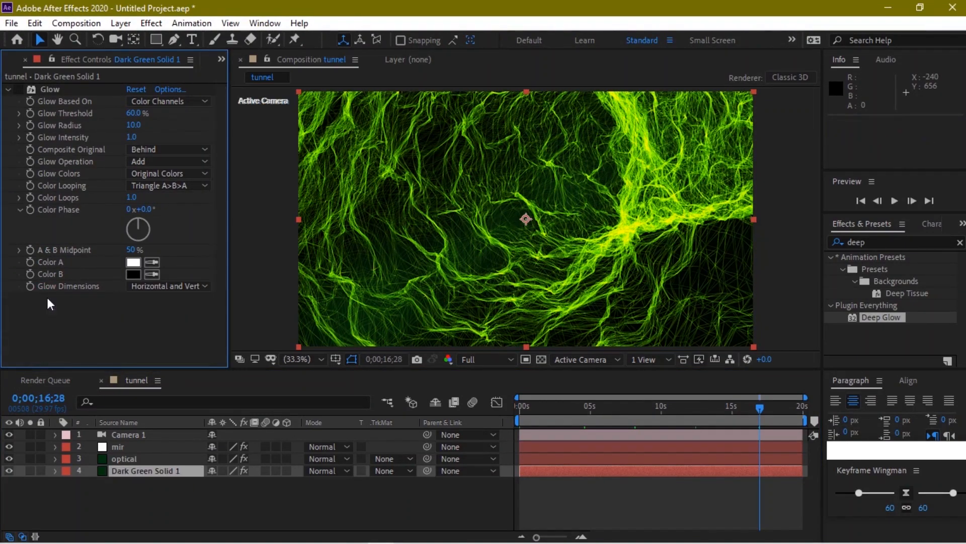
click(133, 469)
key(Return)
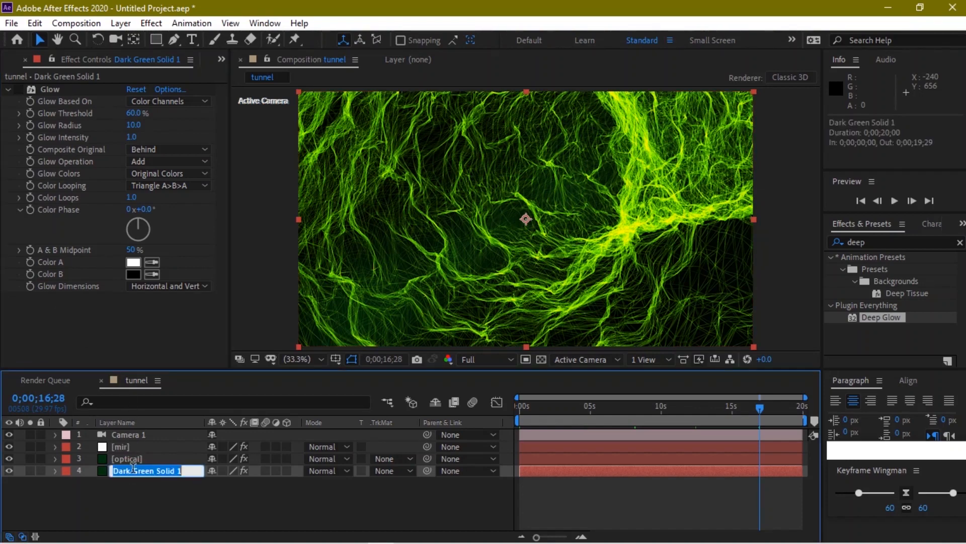
text(background)
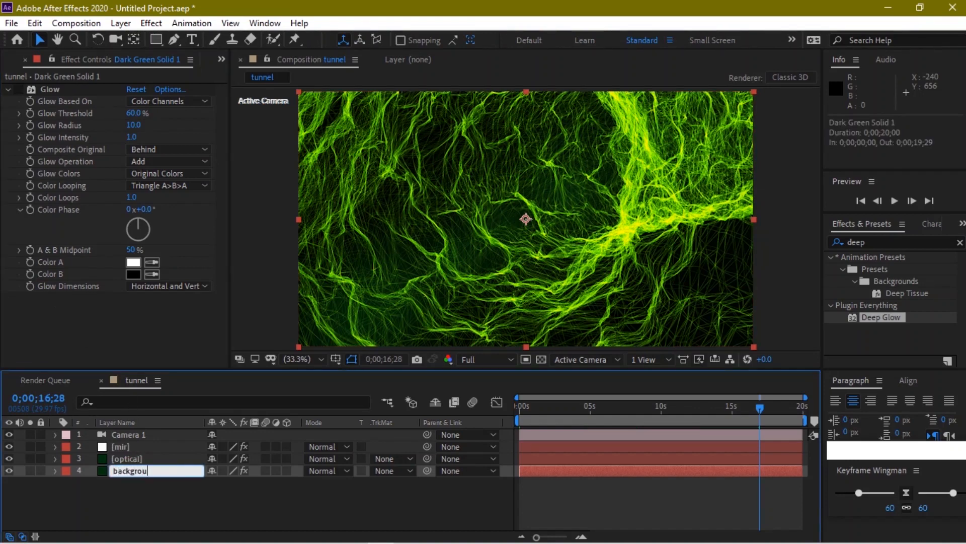
key(Return)
click(168, 513)
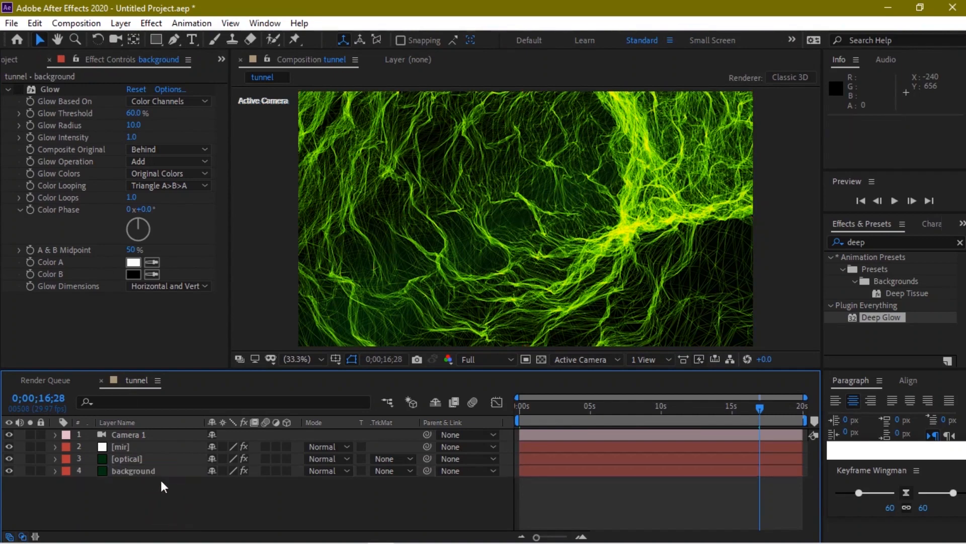
Delete the Glow effect from the background layer
click(145, 475)
click(51, 90)
key(Delete)
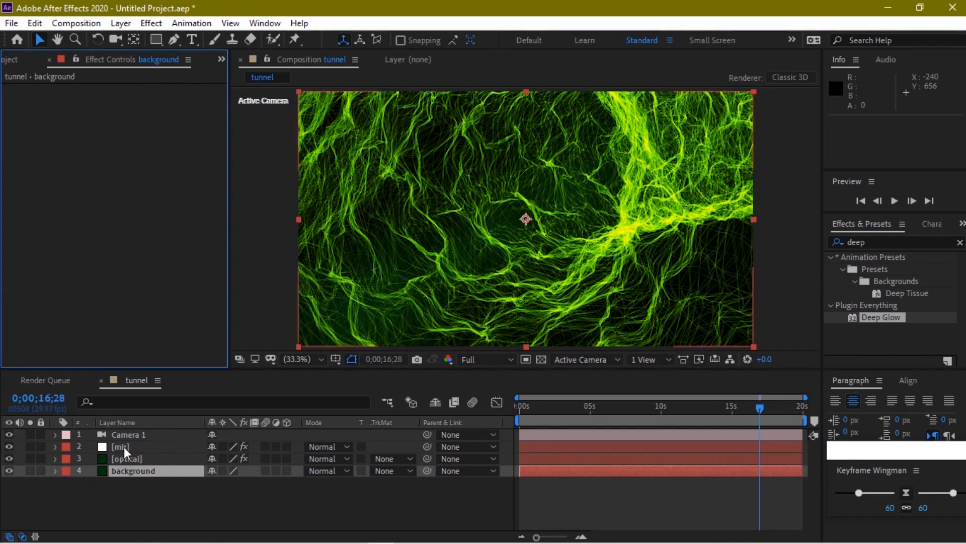
Move the optical layer above mir and set its blend mode to Screen
drag(129, 458, 131, 446)
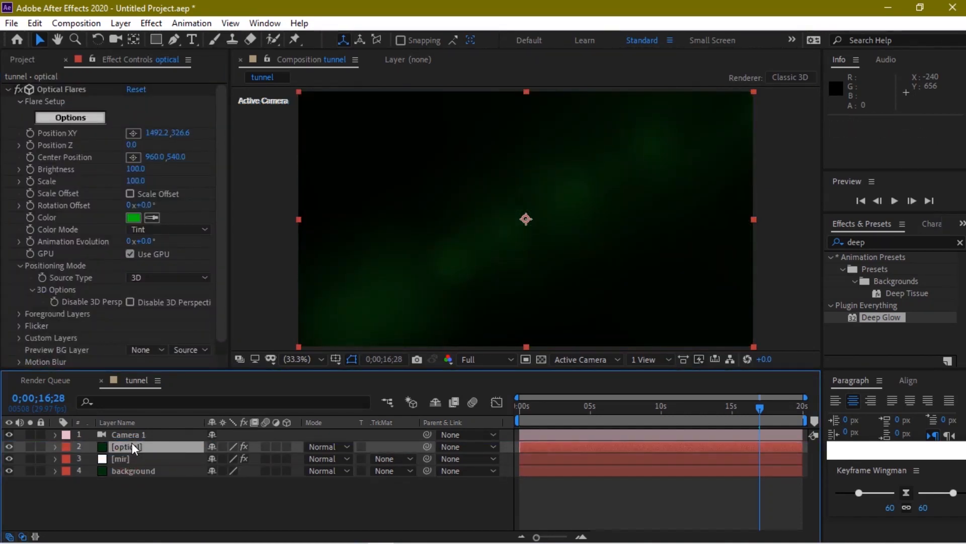
click(338, 452)
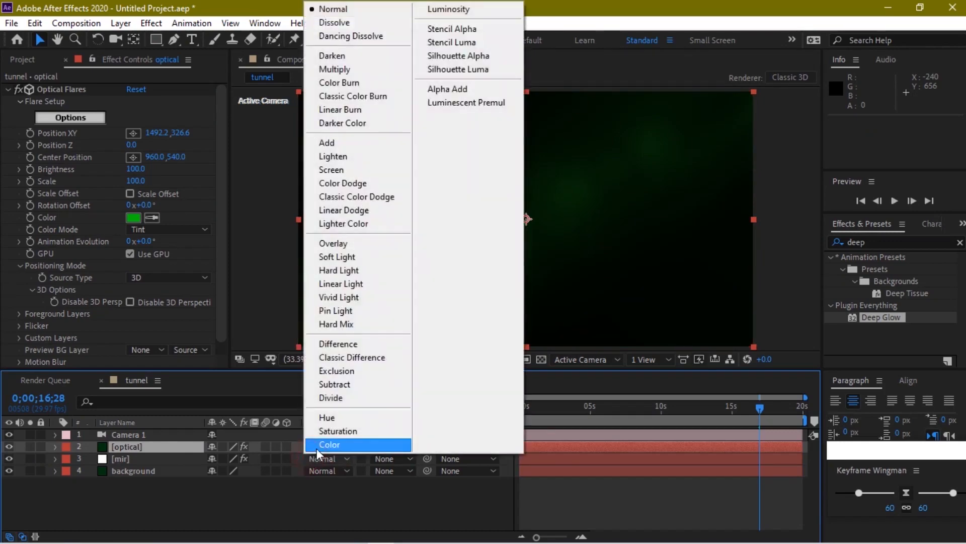
click(319, 483)
click(331, 445)
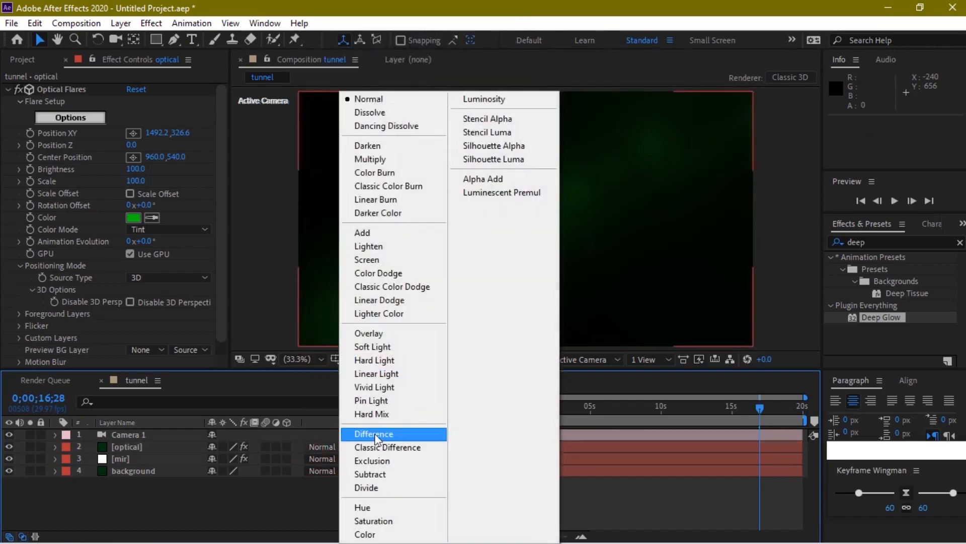
click(370, 258)
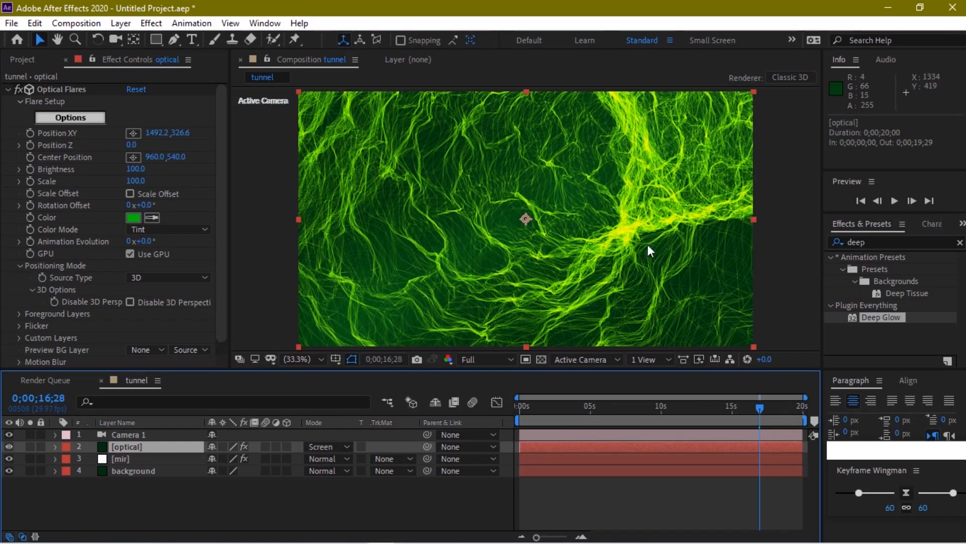
click(870, 242)
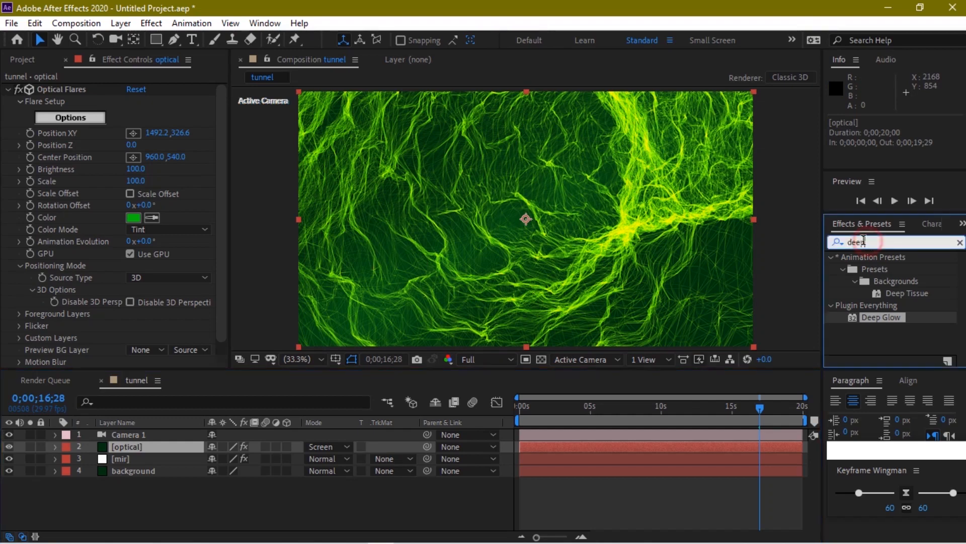
Apply Deep Glow to mir and change the Mir material colour to dark green 0F7B00
drag(880, 317, 124, 463)
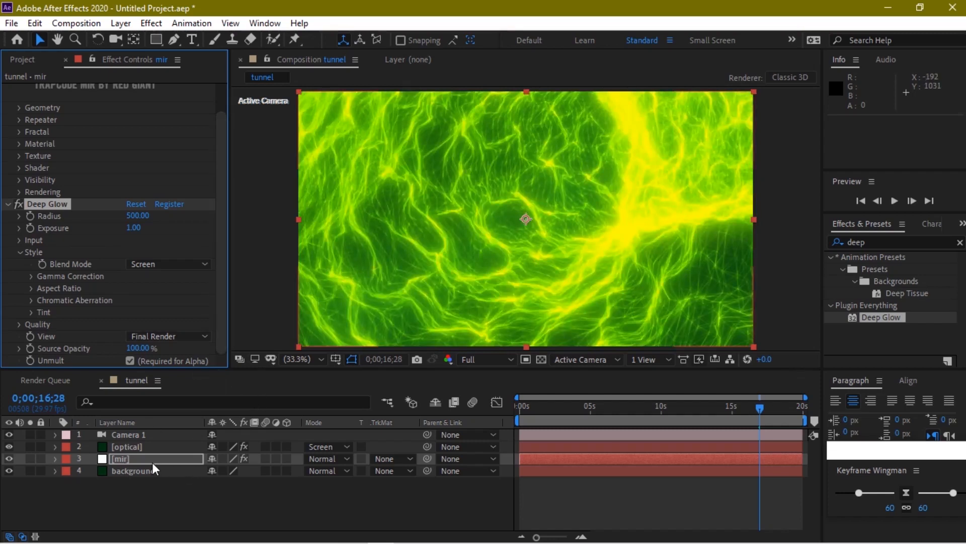
drag(216, 263, 216, 224)
click(20, 176)
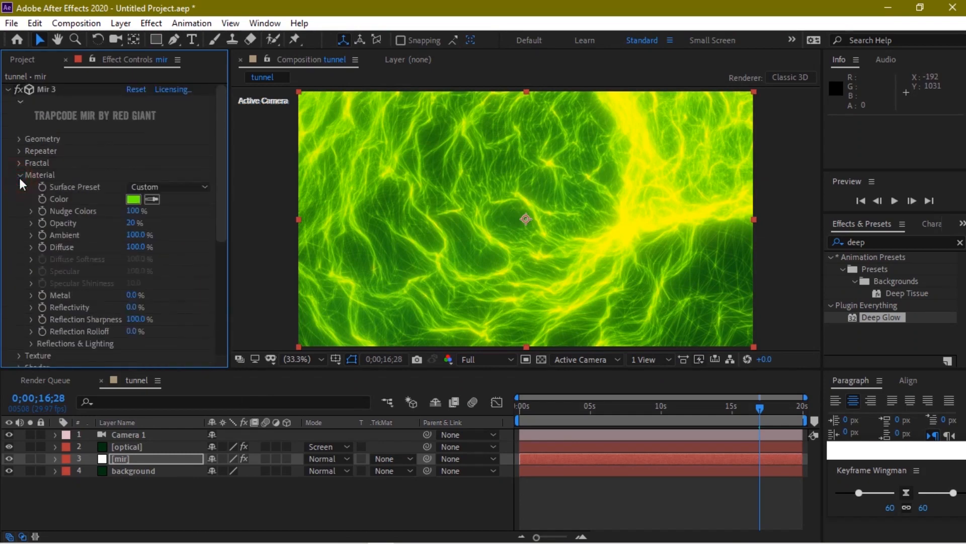
click(134, 200)
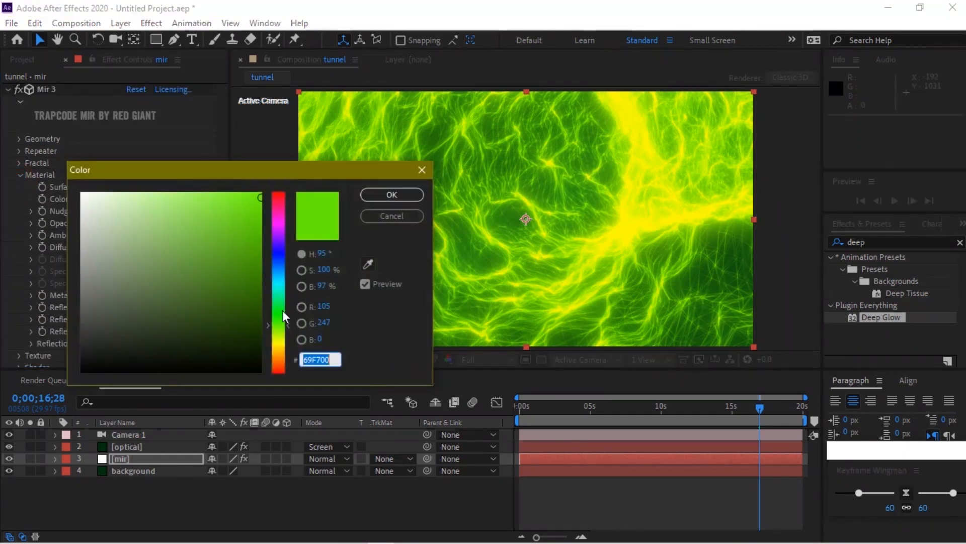
drag(256, 238, 261, 285)
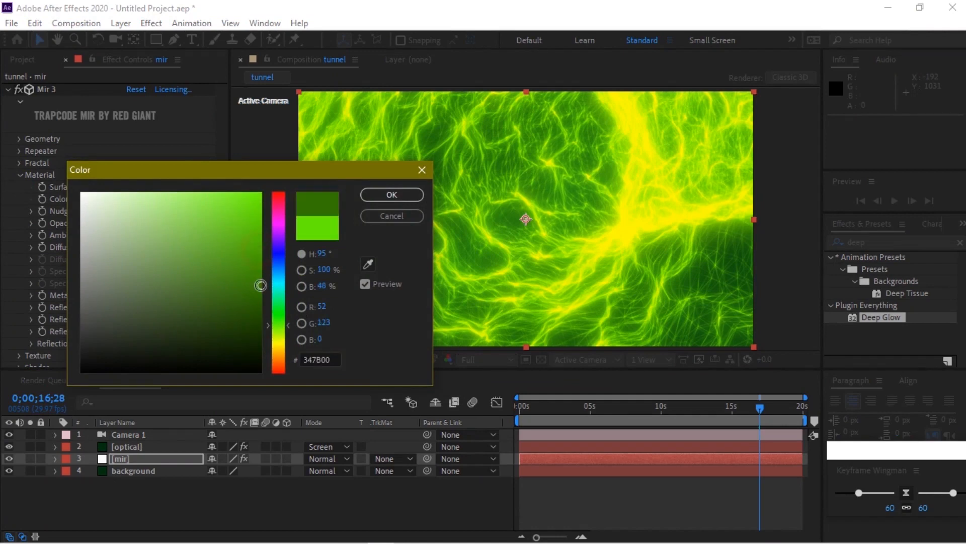
mouse_move(281, 325)
mouse_down()
mouse_move(260, 290)
mouse_move(260, 303)
mouse_up()
click(377, 201)
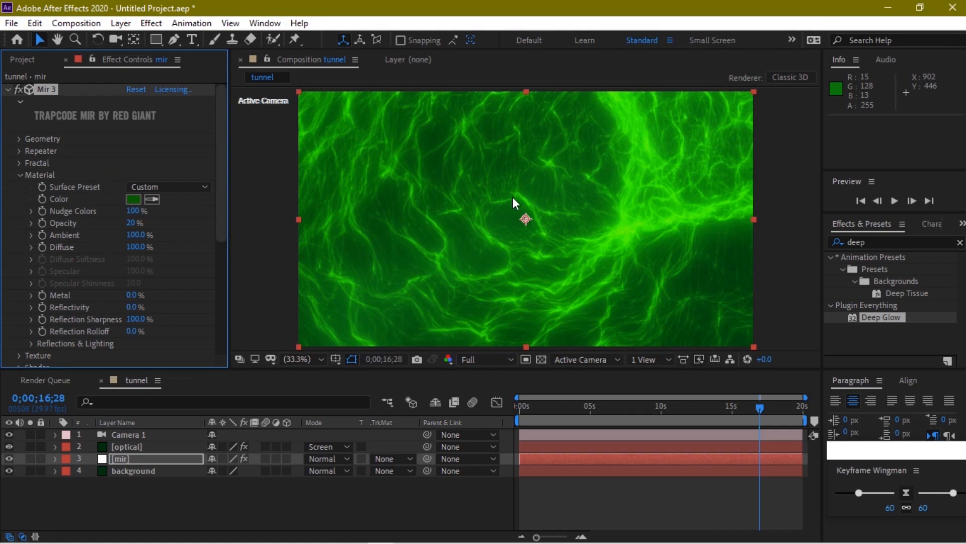
Apply a Fill effect to the background layer using near-black green 021701
click(128, 472)
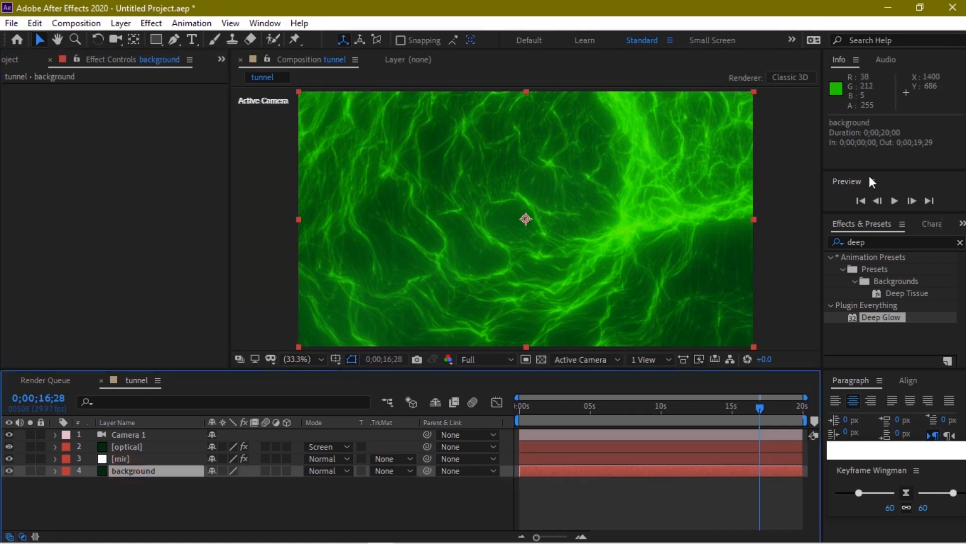
click(843, 241)
text(fill)
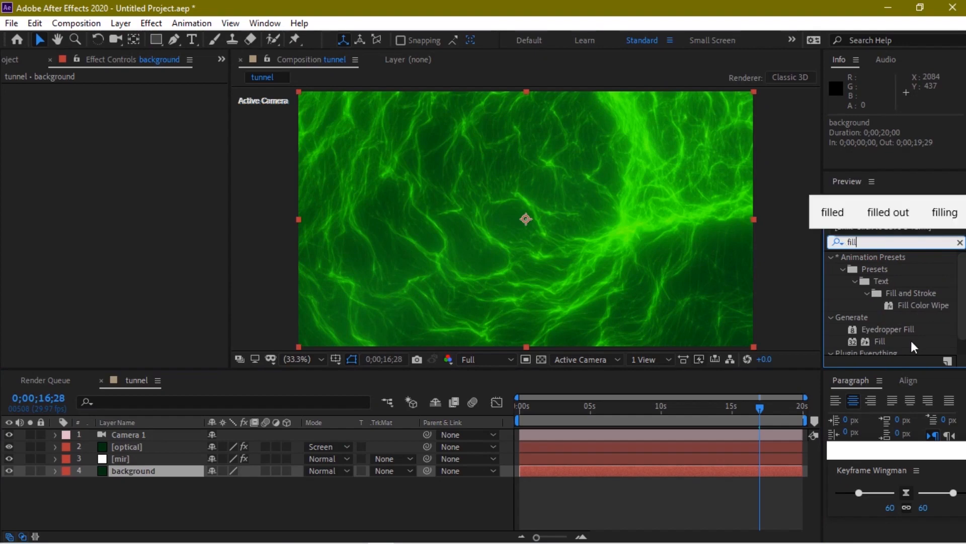
drag(878, 343, 181, 476)
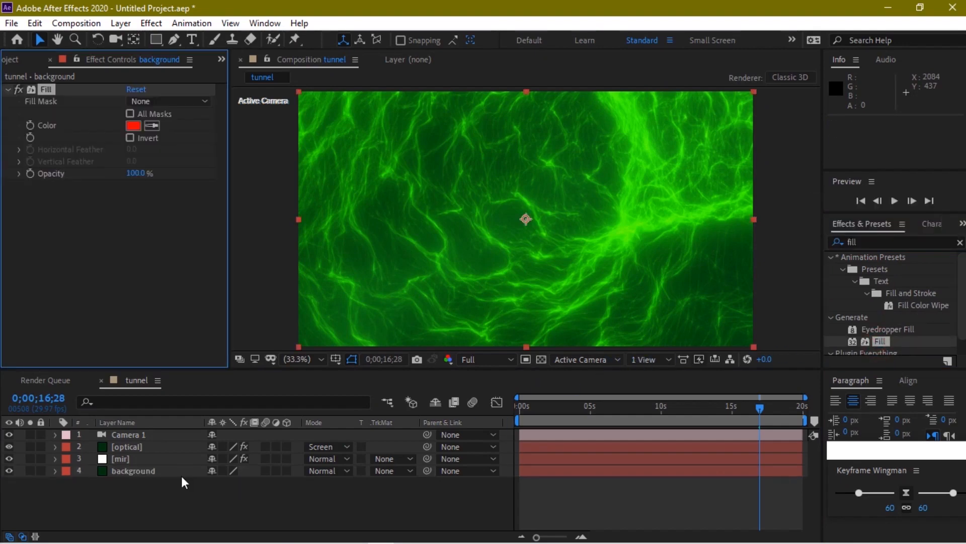
click(137, 127)
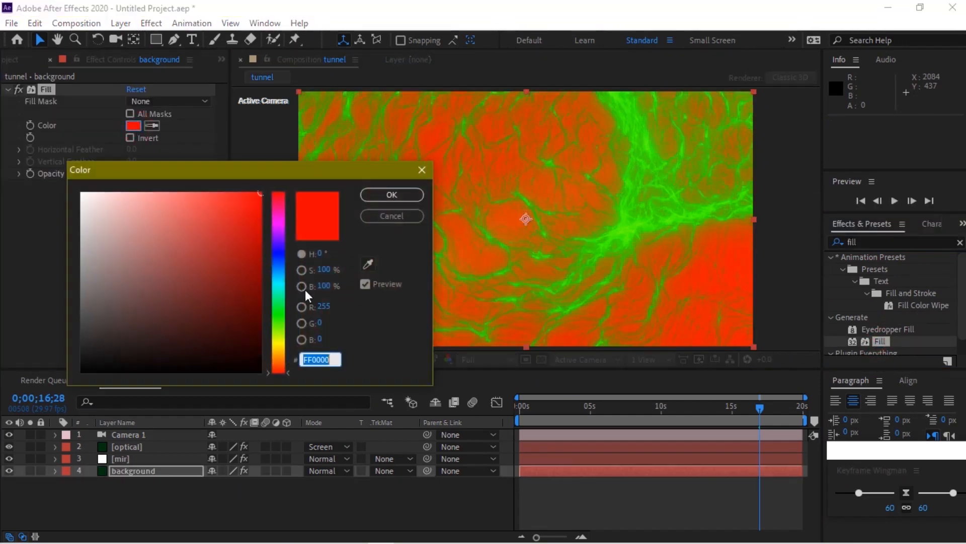
click(280, 316)
drag(259, 333, 254, 358)
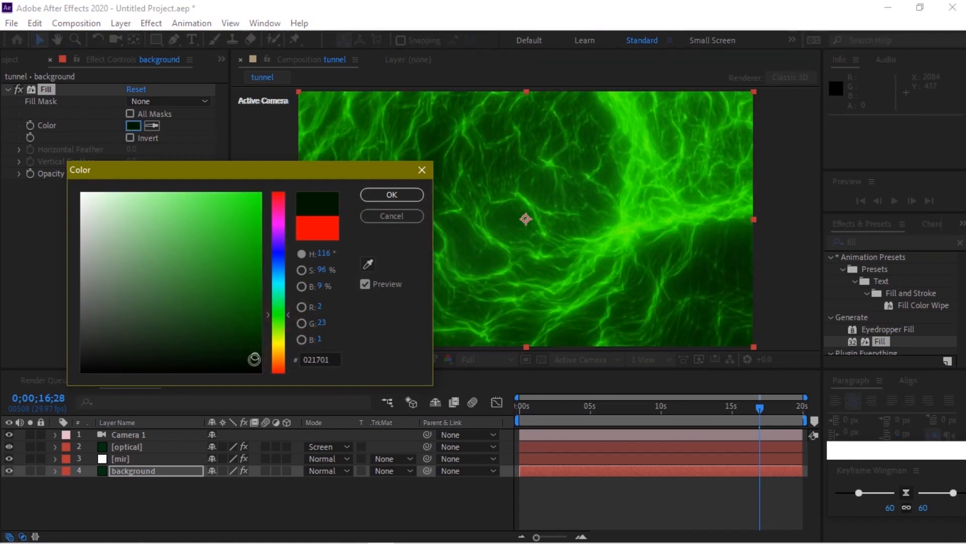
click(381, 194)
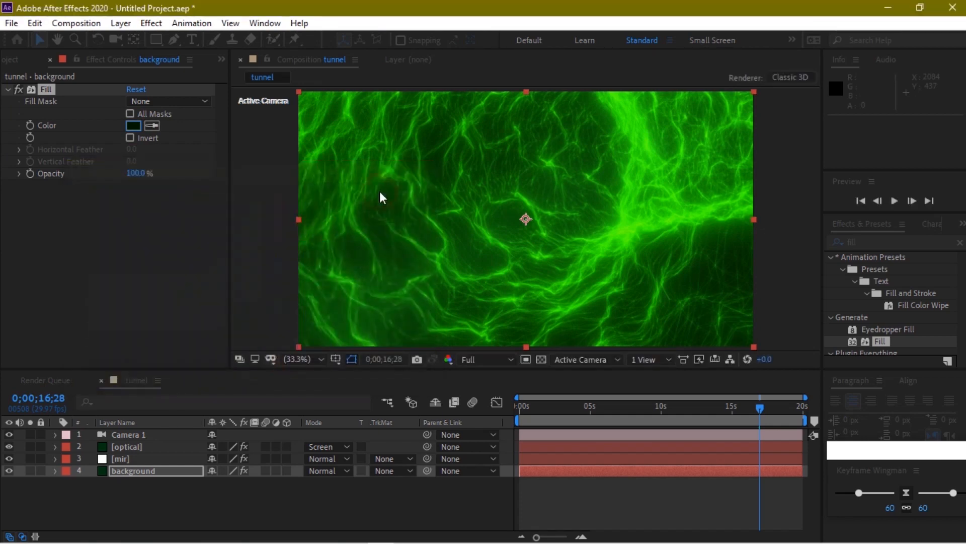
drag(635, 405, 604, 407)
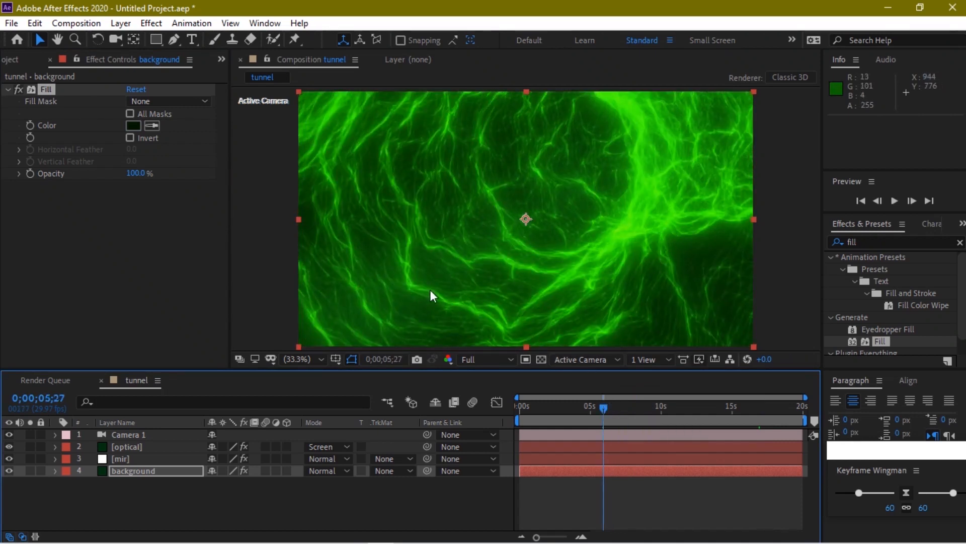
mouse_move(572, 410)
mouse_down()
mouse_move(538, 407)
mouse_move(569, 405)
mouse_up()
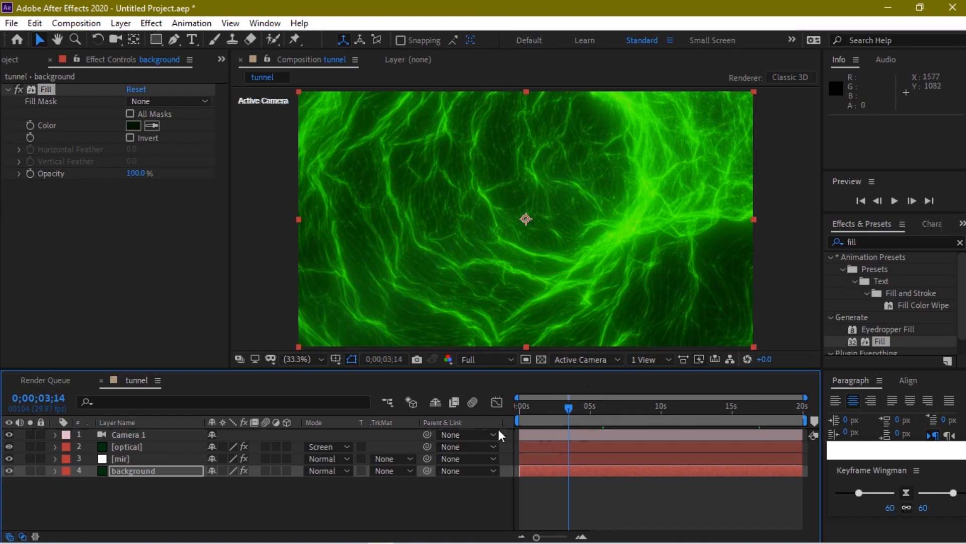
drag(550, 406, 544, 406)
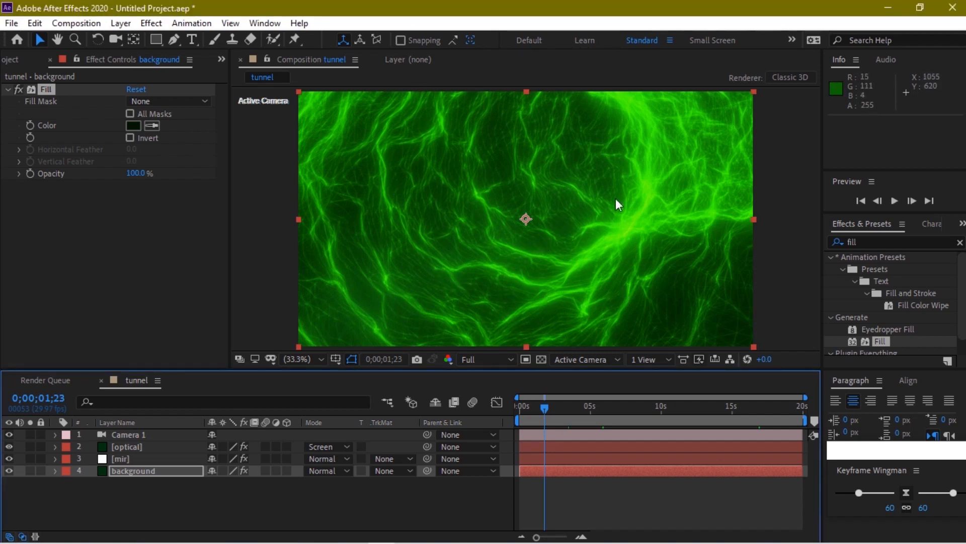
click(7, 471)
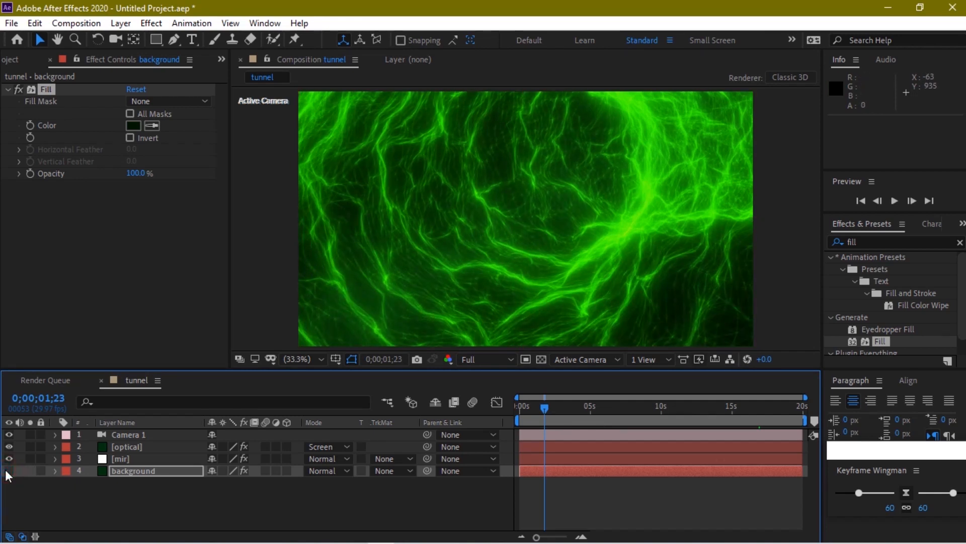
click(6, 470)
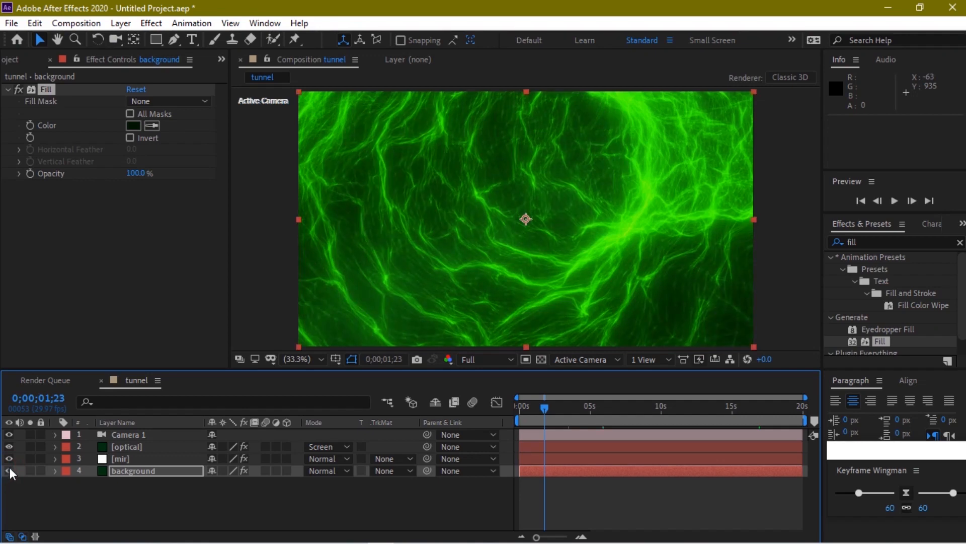
click(9, 458)
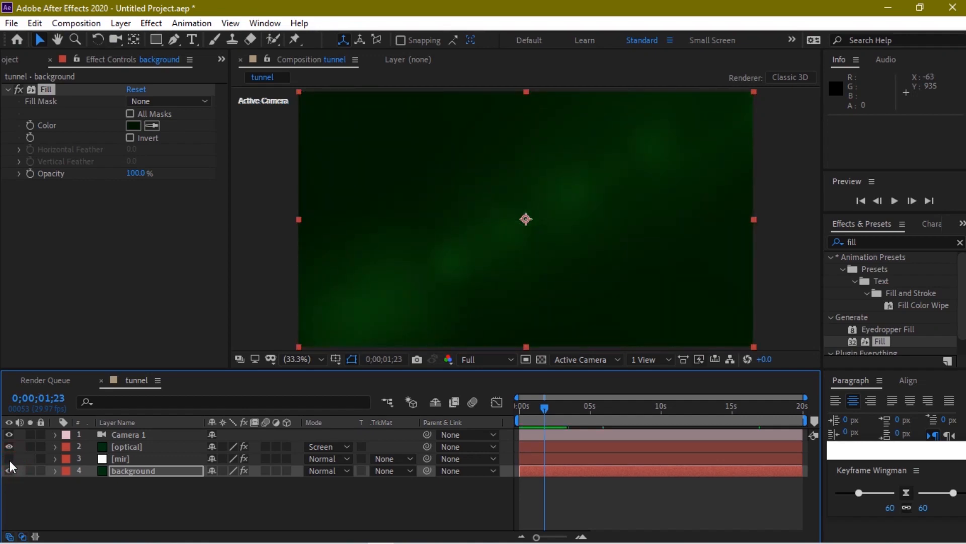
click(9, 459)
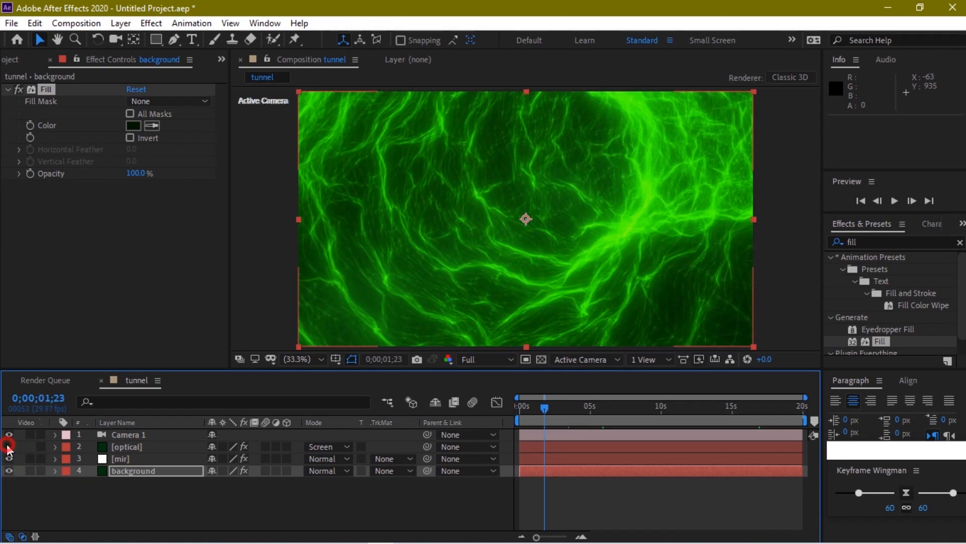
click(9, 447)
click(8, 445)
click(7, 445)
click(7, 445)
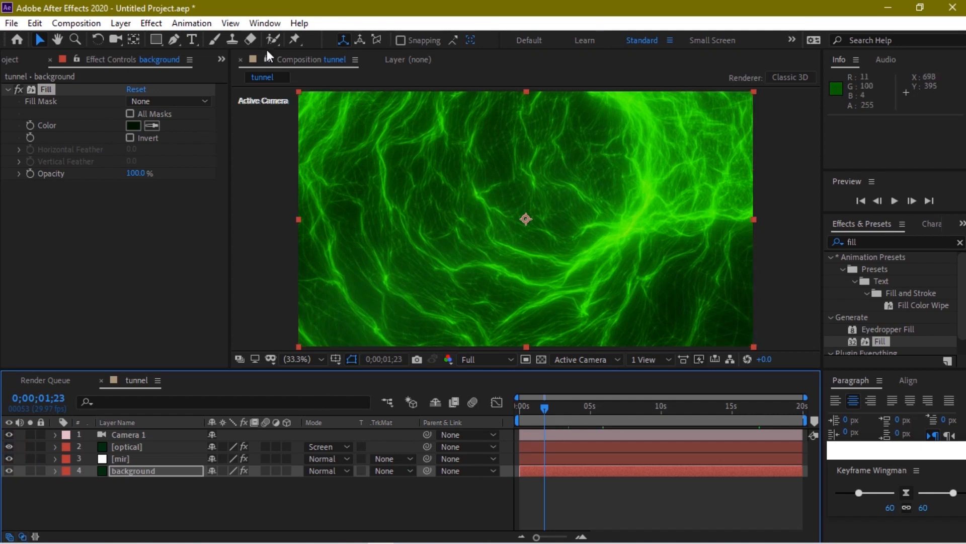
Duplicate Camera 1 into Camera 2, drag it to reframe the tunnel, then minimize After Effects
click(115, 36)
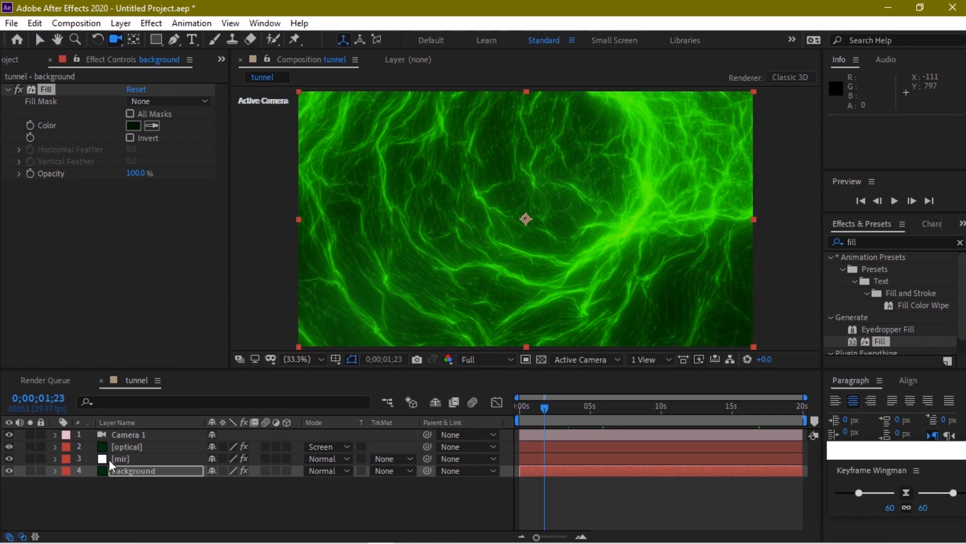
click(123, 436)
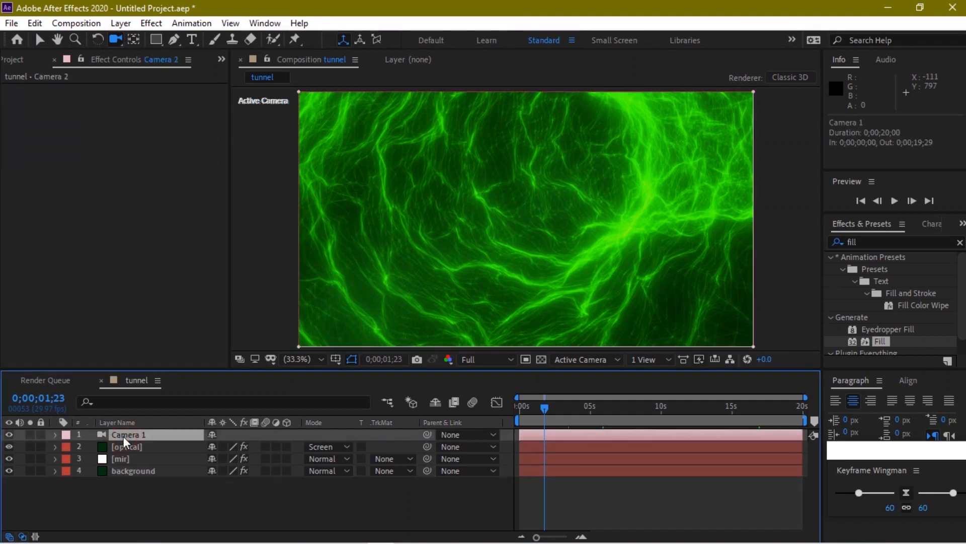
key(ctrl+d)
drag(562, 216, 593, 234)
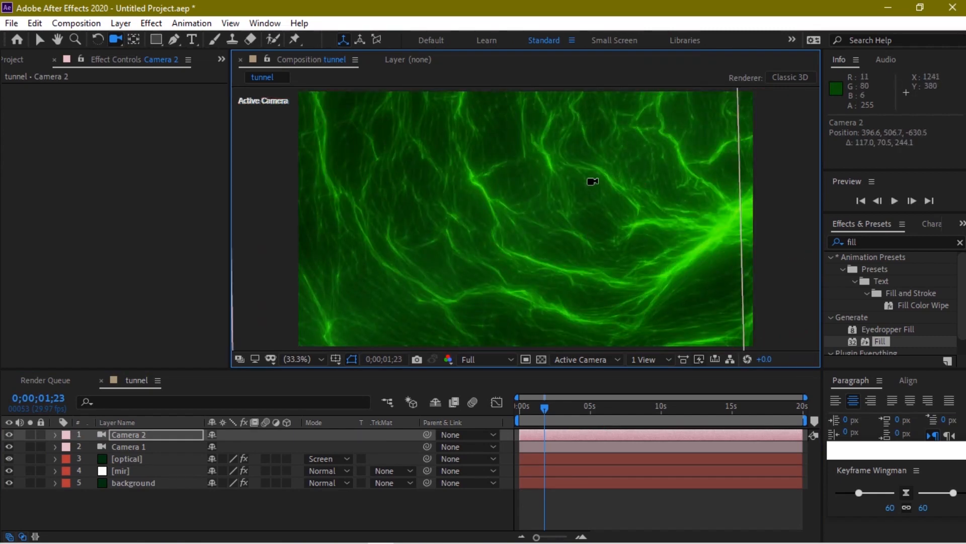
drag(600, 195, 566, 242)
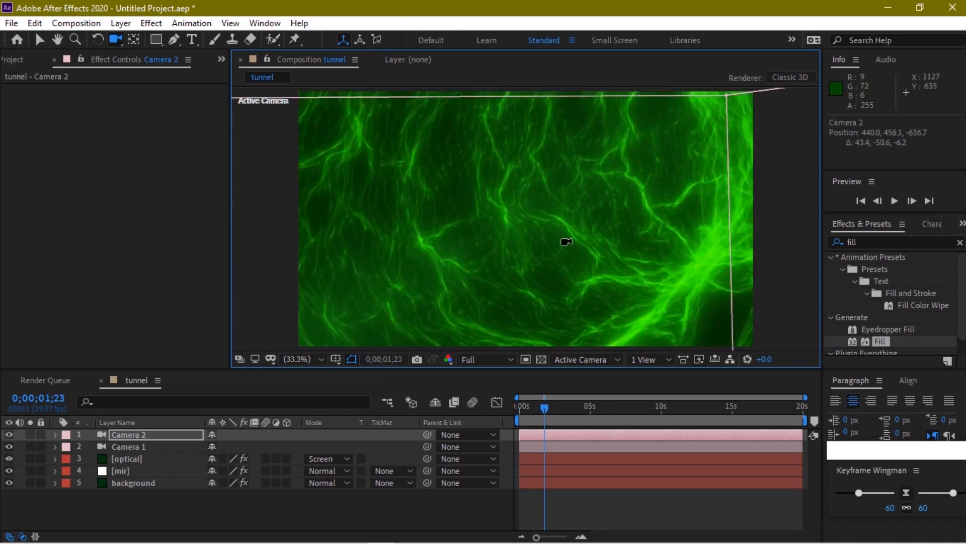
drag(584, 261, 637, 260)
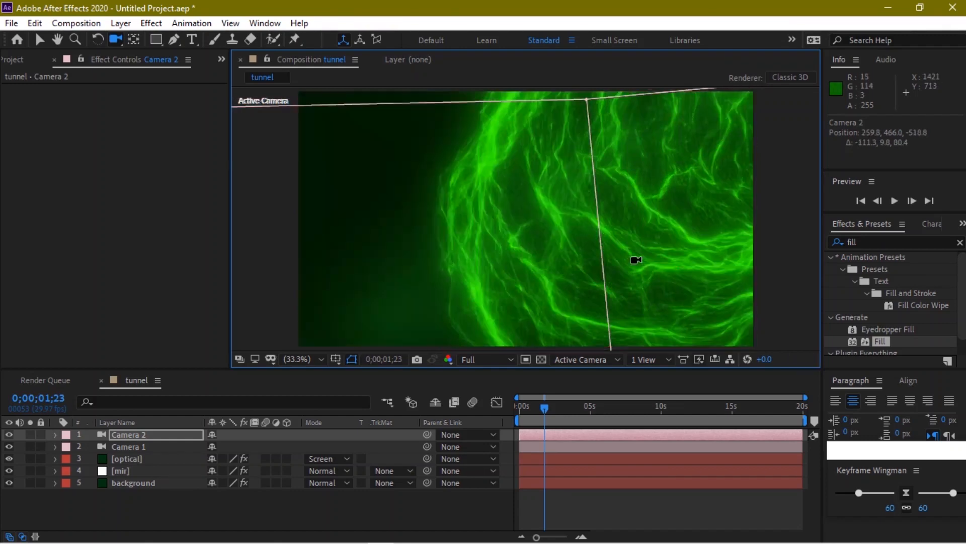
drag(632, 254, 531, 274)
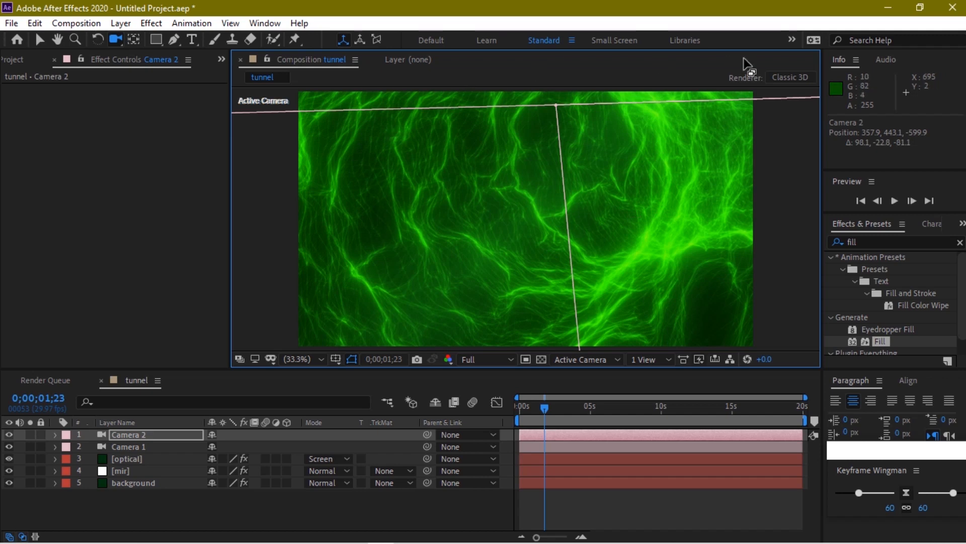
click(888, 8)
Play legends.mp4 in VLC media player, close it, and return to After Effects
right_click(721, 362)
click(567, 140)
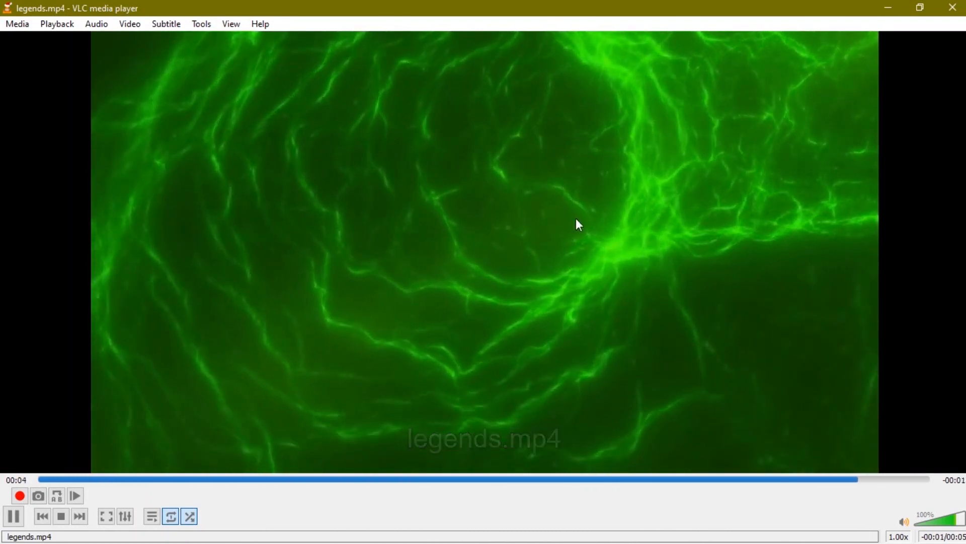
click(890, 7)
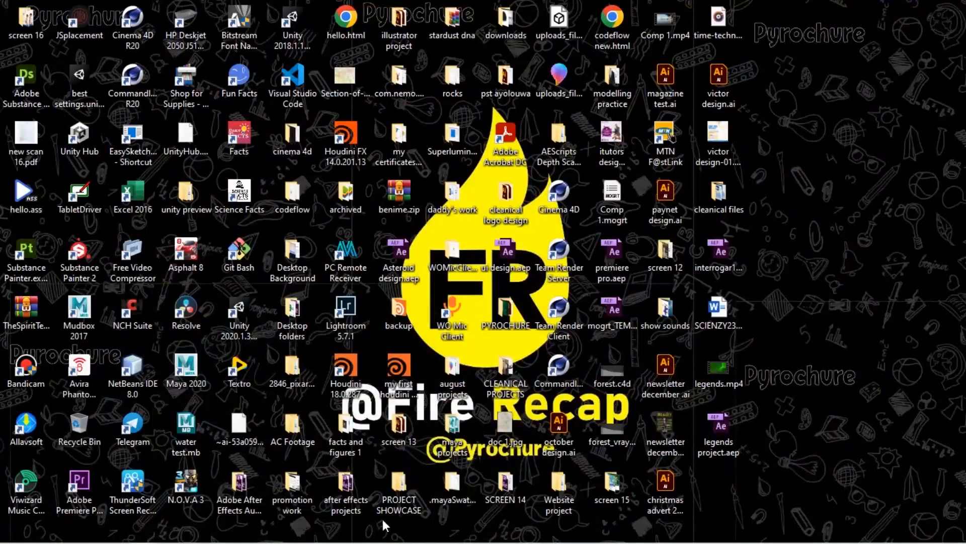
mouse_move(385, 535)
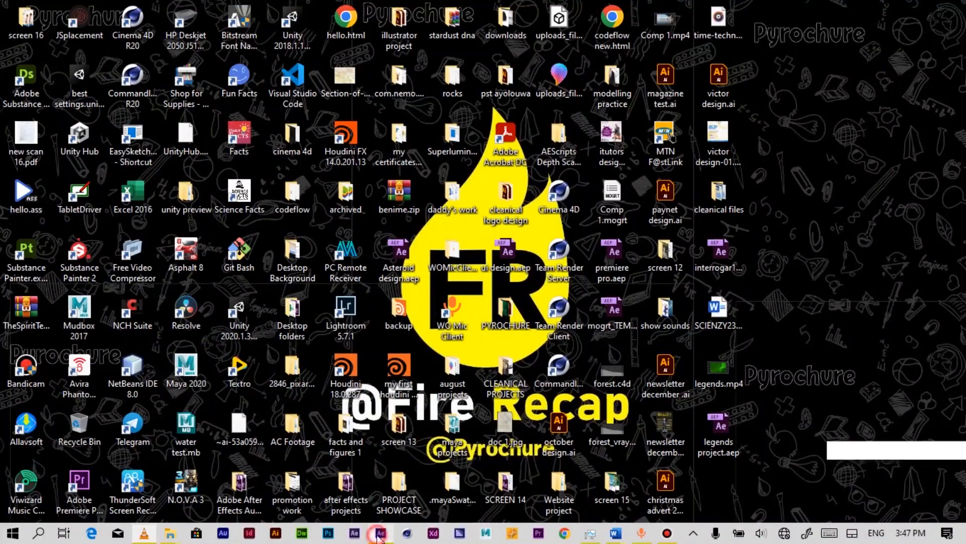
click(379, 533)
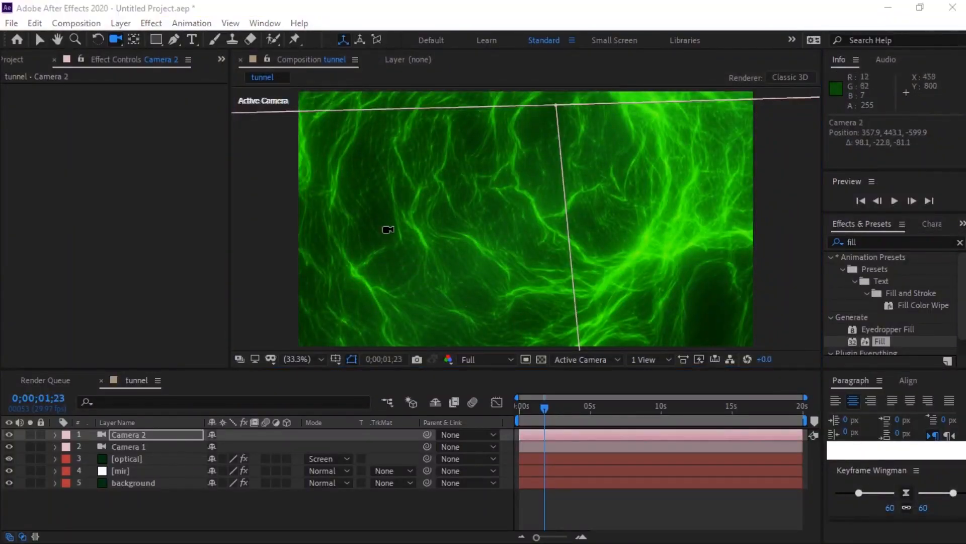
Apply CC Radial Fast Blur to the mir layer and set its Amount to 20
click(41, 37)
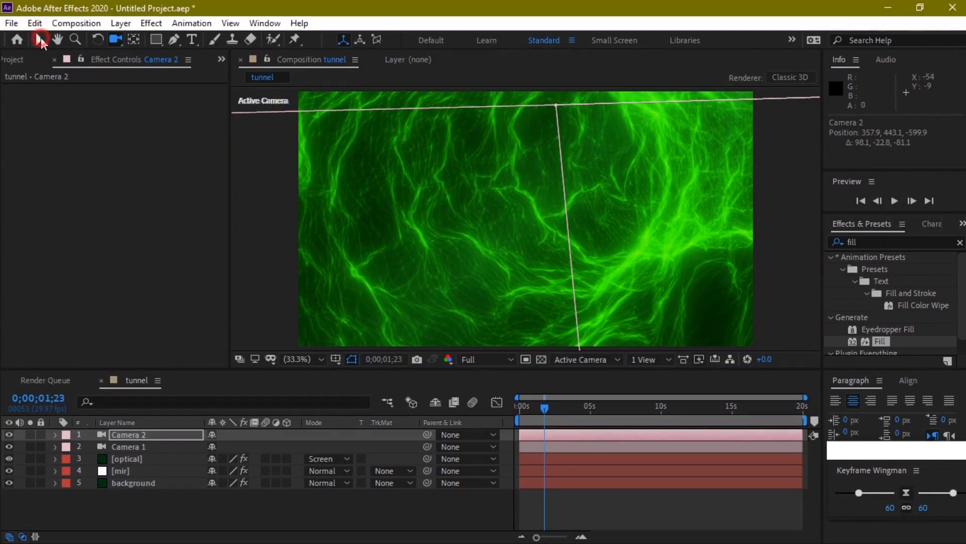
mouse_move(479, 7)
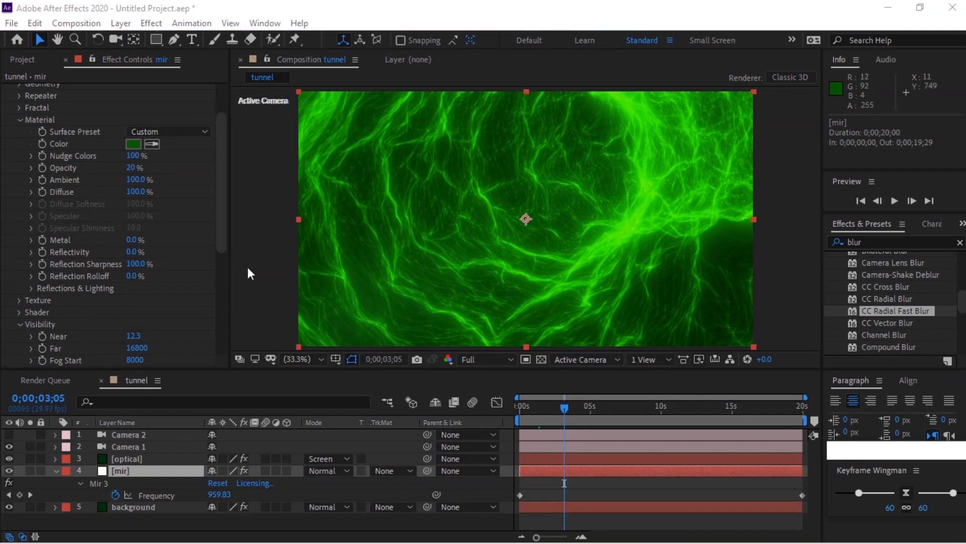
click(119, 474)
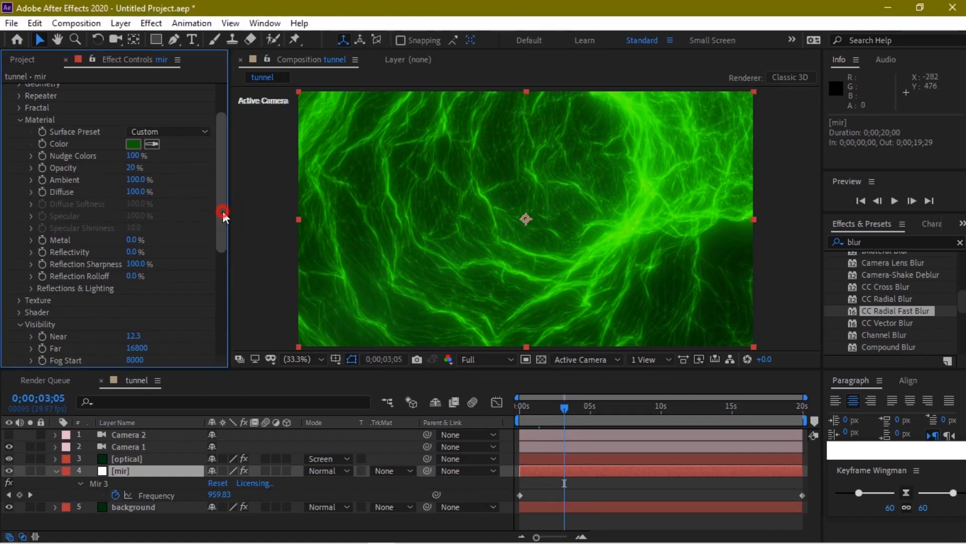
drag(222, 210, 218, 363)
drag(899, 307, 132, 472)
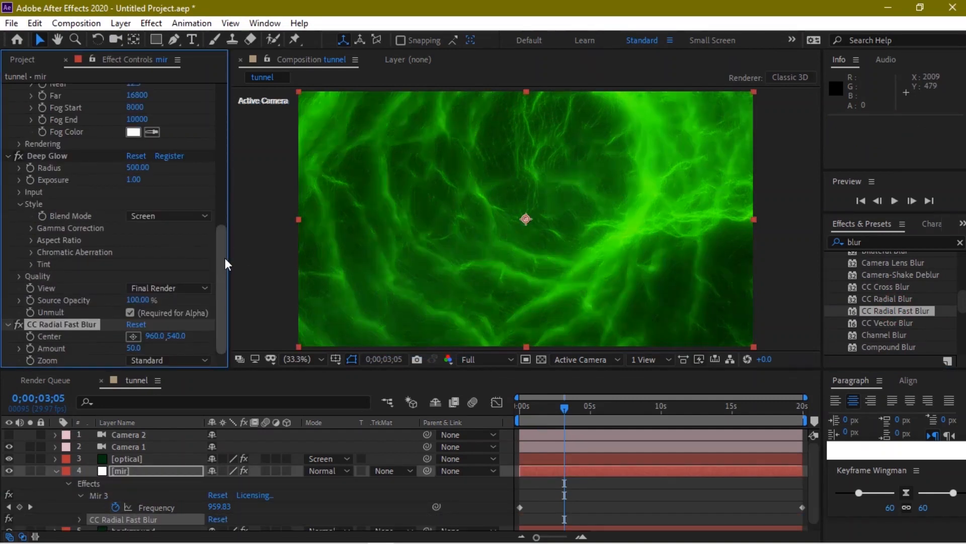
click(135, 347)
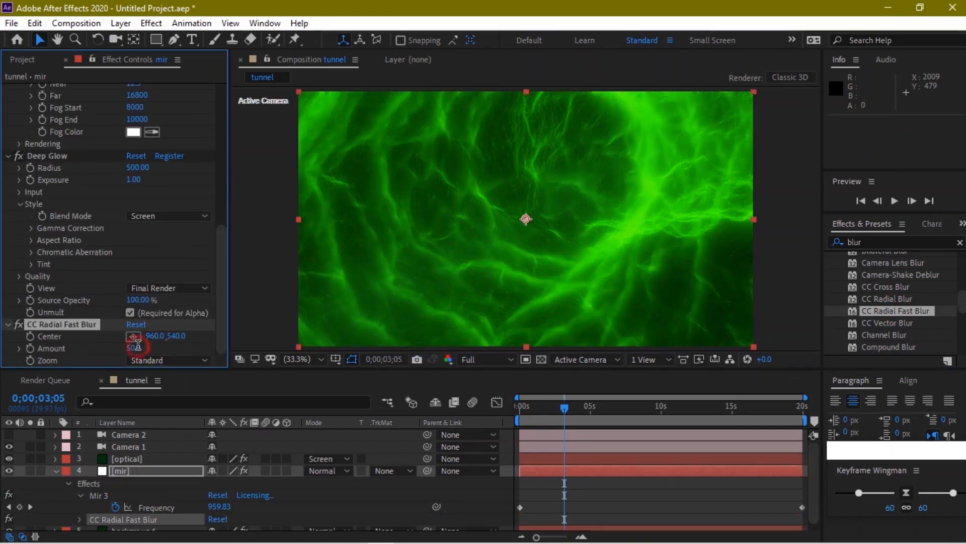
text(20)
key(Return)
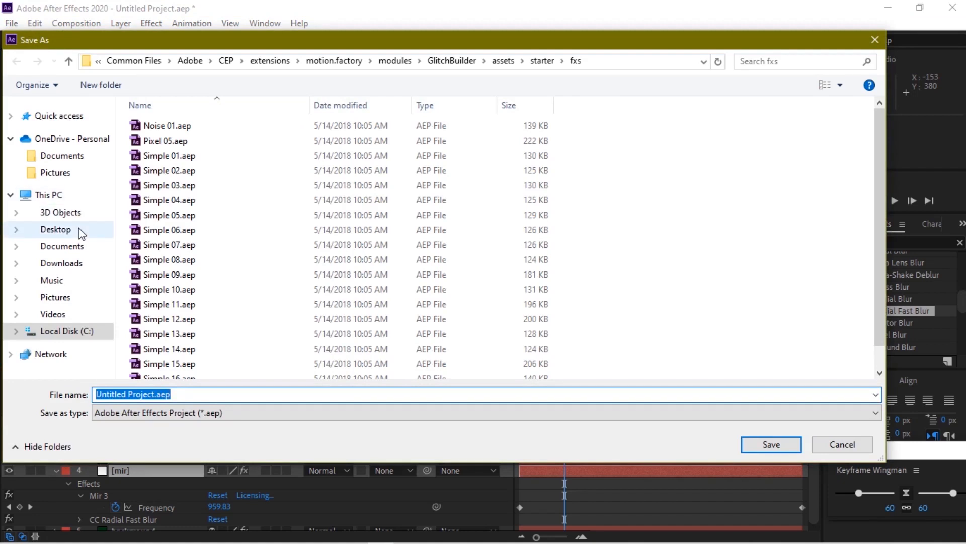
In the Desktop folder, rename Untitled Project to legends and save as legends.aep
click(79, 230)
click(156, 394)
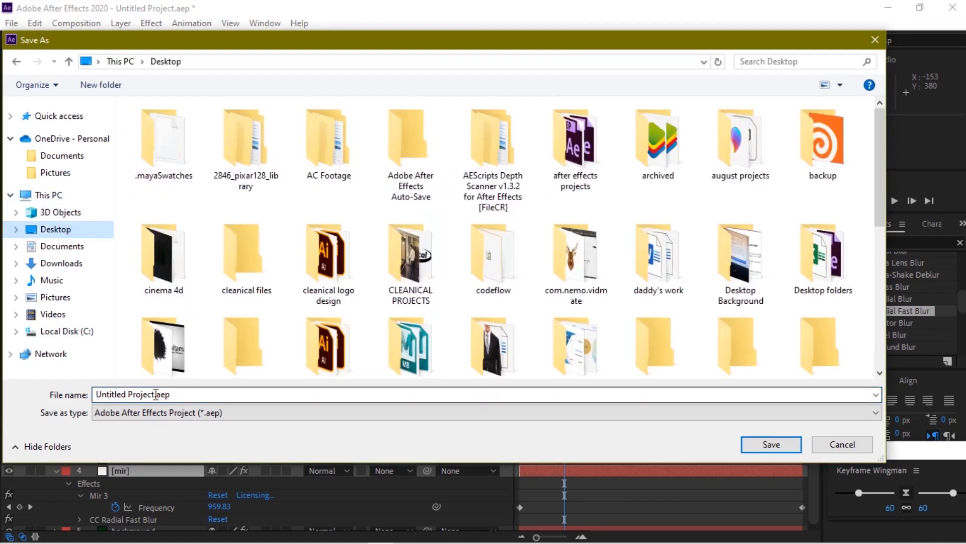
click(156, 394)
click(153, 394)
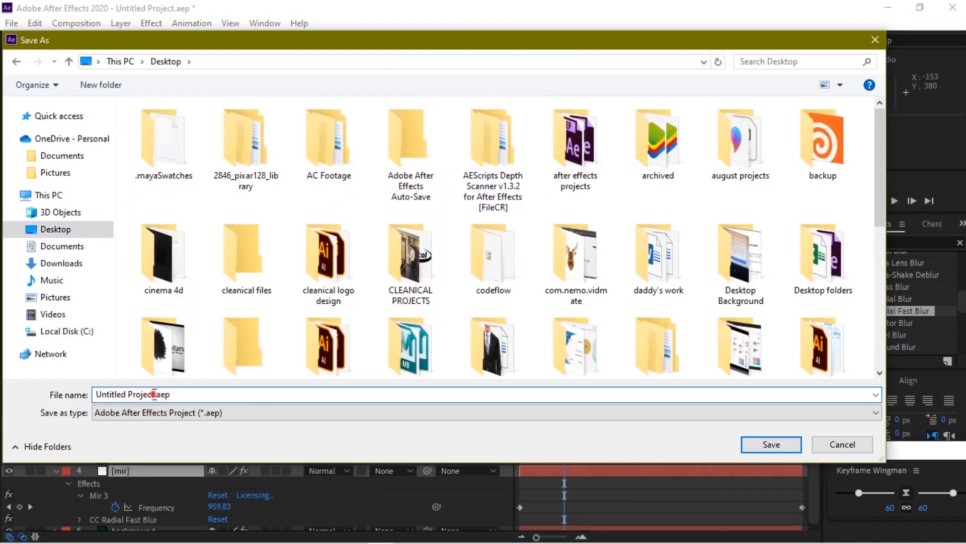
drag(153, 394, 66, 395)
text(legends)
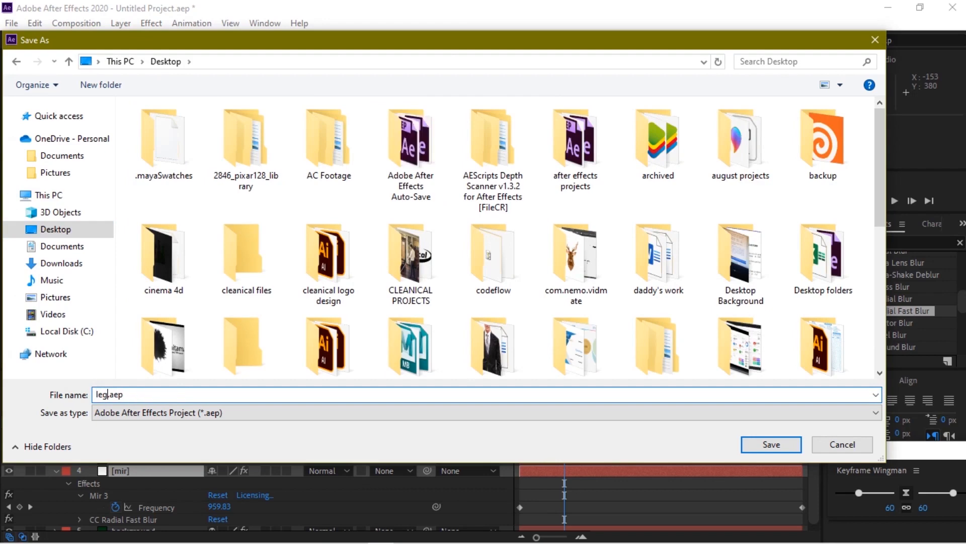
click(765, 442)
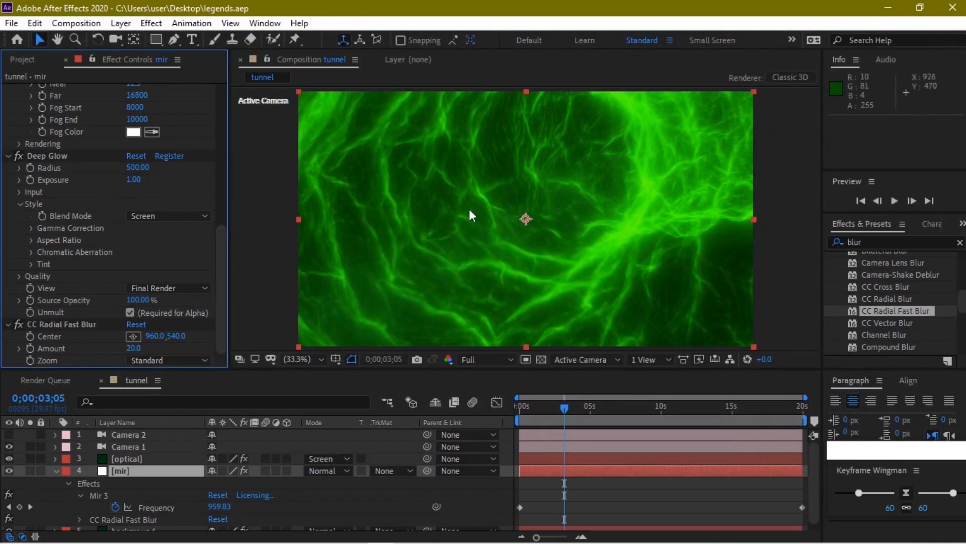
Open the recent legends.aep project from the trapcode abilities folder
click(12, 23)
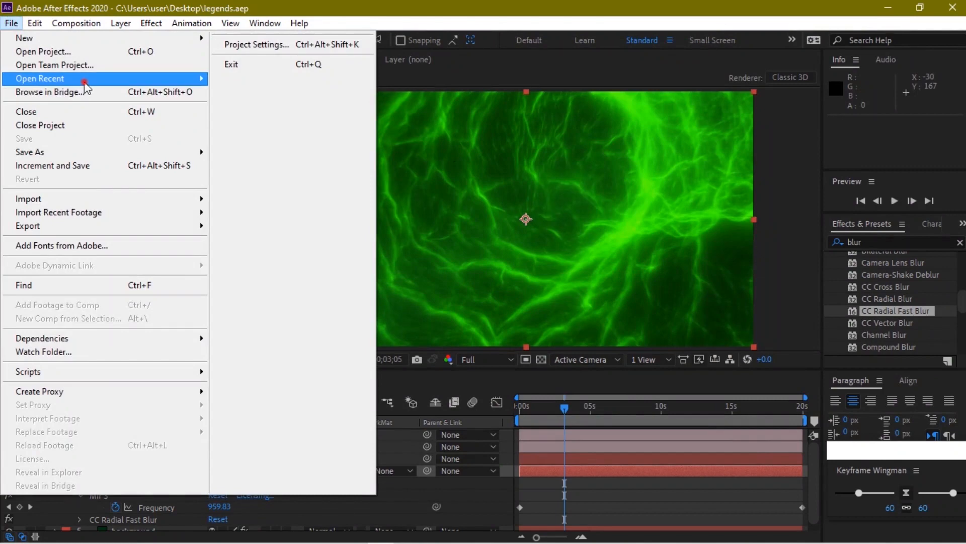
mouse_move(86, 79)
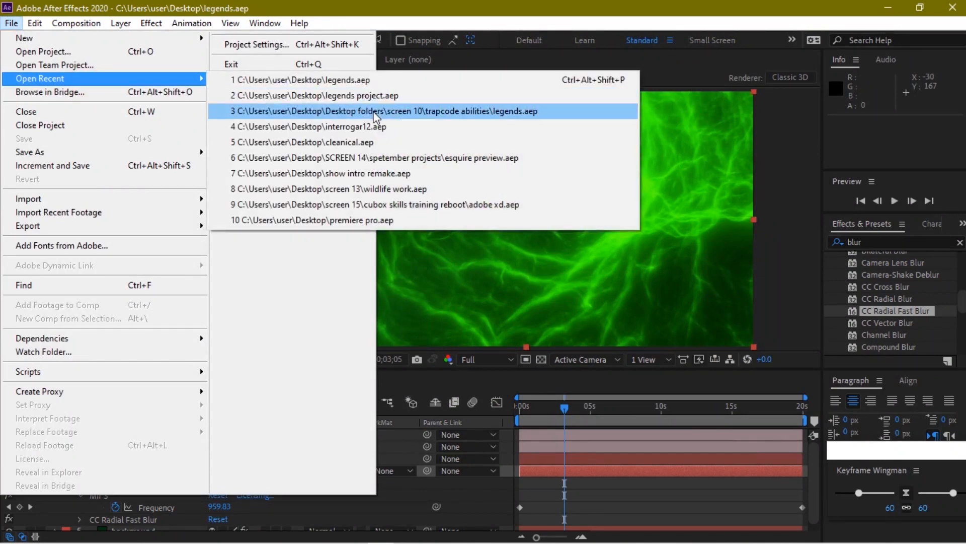
click(375, 113)
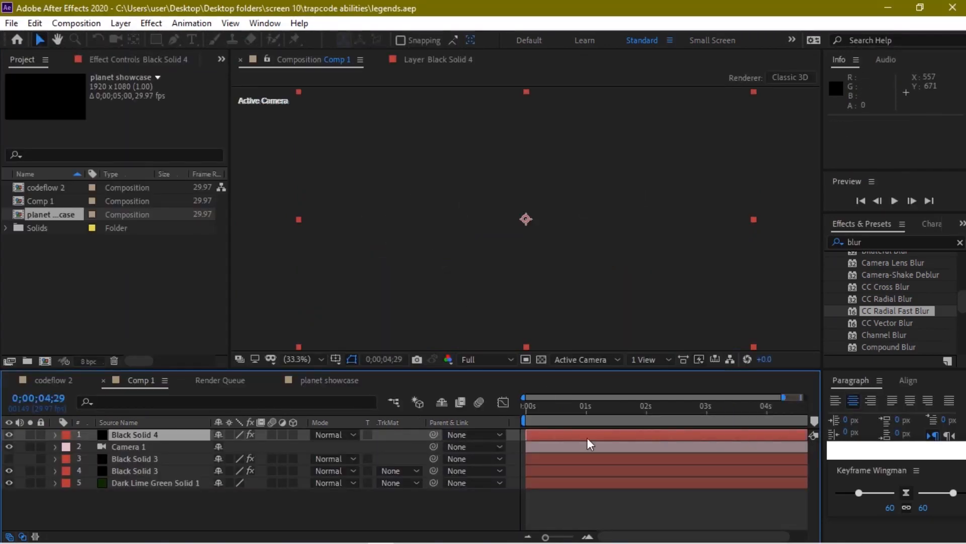
Preview the green tunnel in Comp 1 at about 1 second, 0;00;01;17 and 0;00;02;25
click(587, 418)
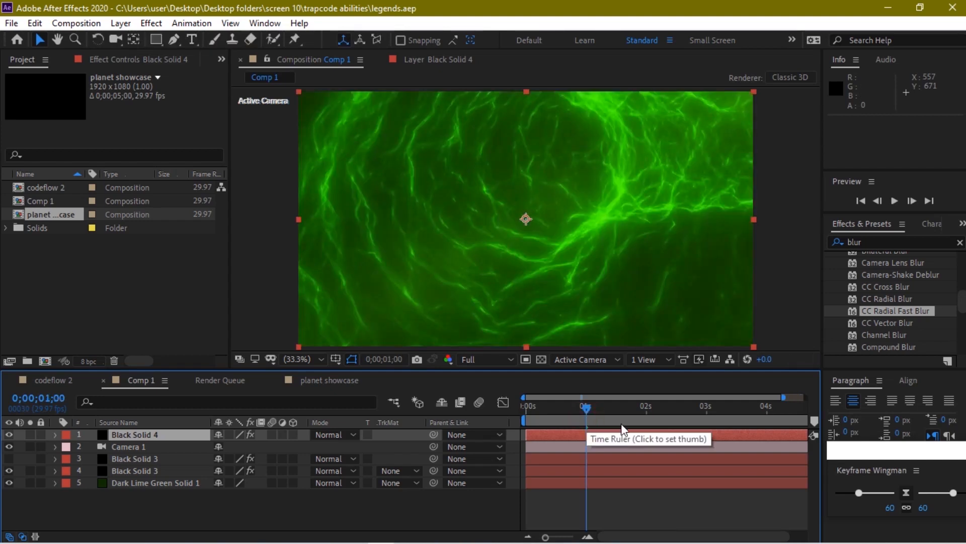
click(621, 424)
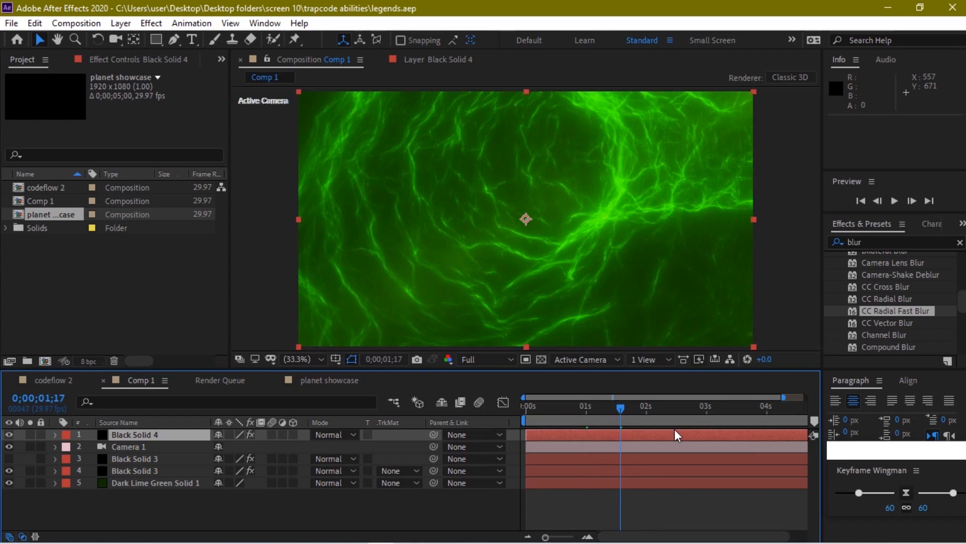
click(703, 437)
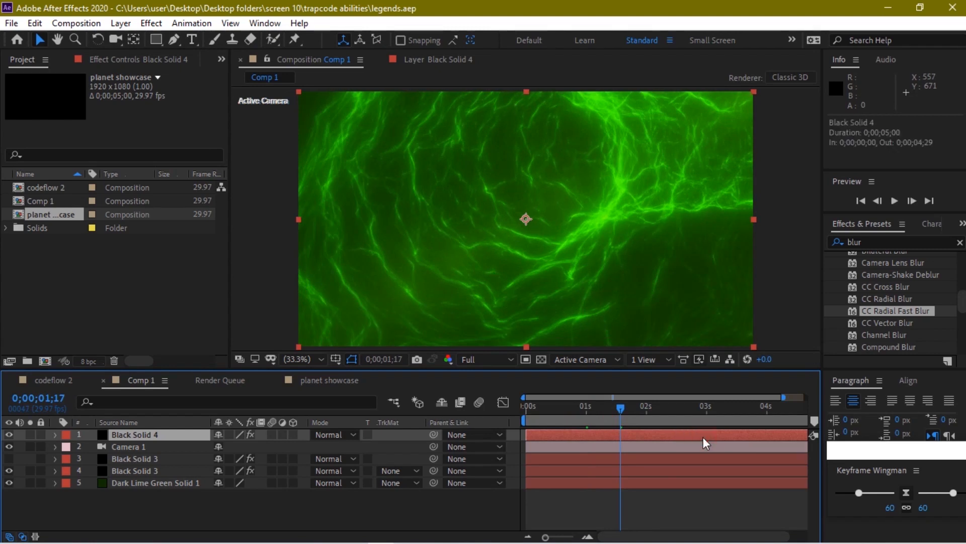
click(696, 408)
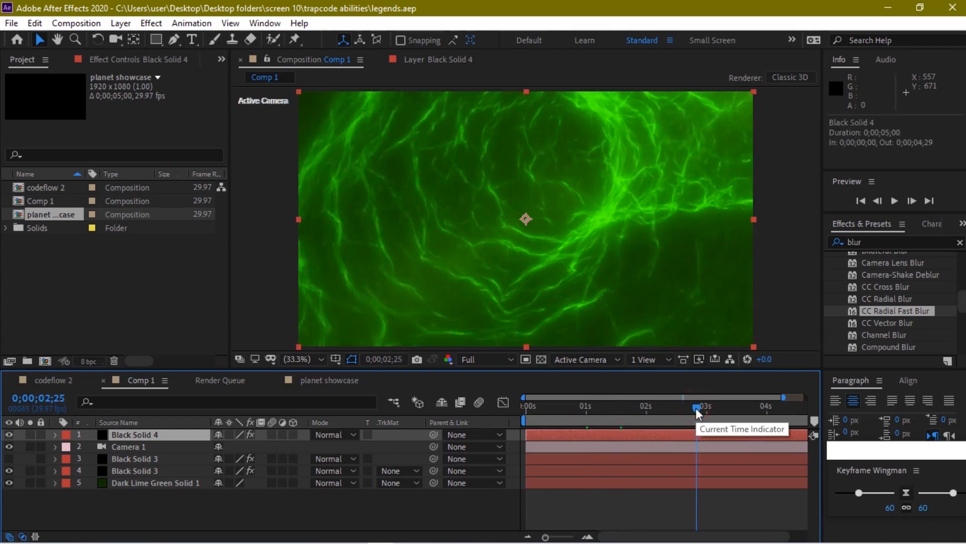